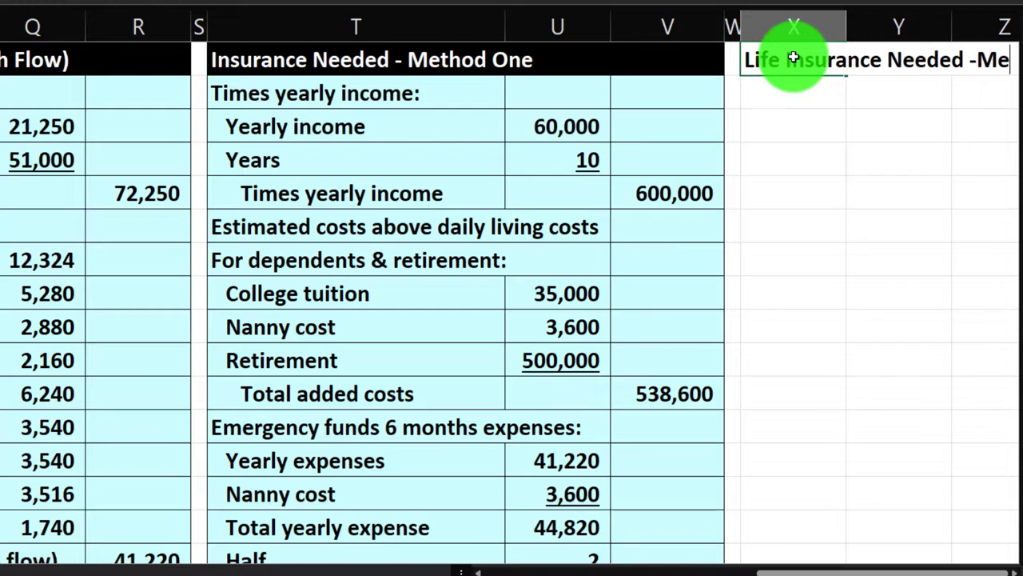
Finish the 'Life Insurance Needed -Method Two' heading and widen column X to fit it
text(thod Two)
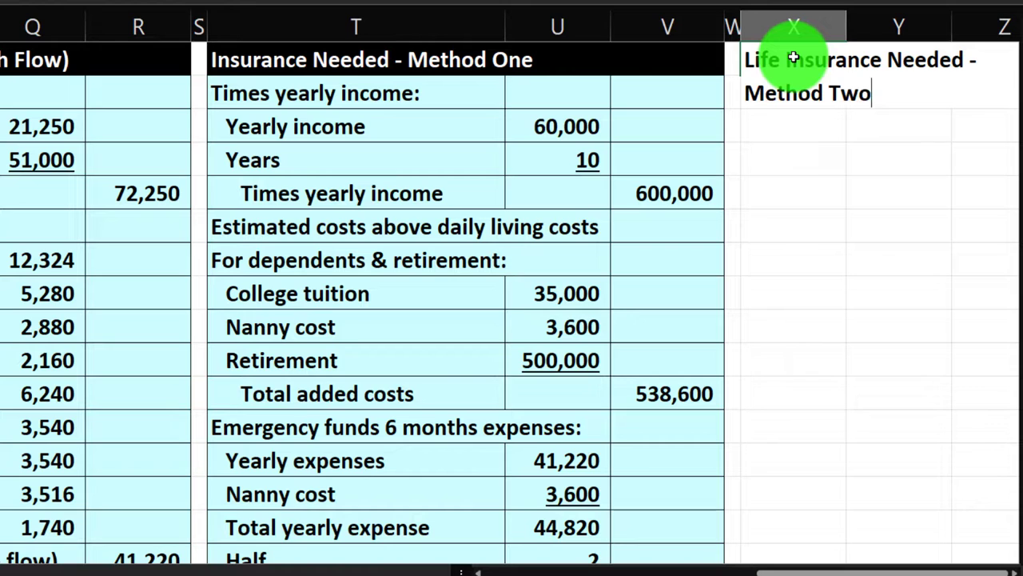
key(Return)
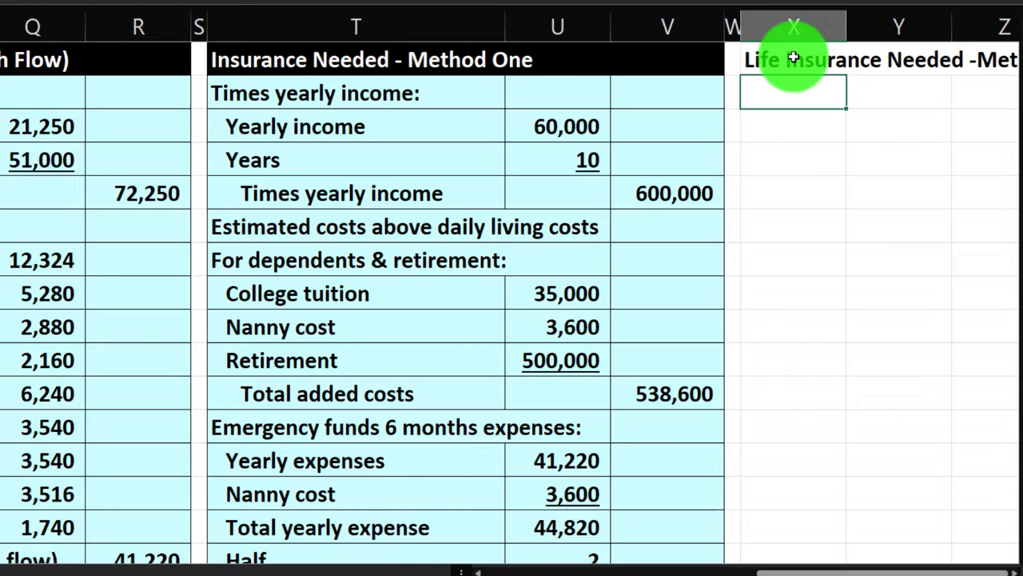
key(Right)
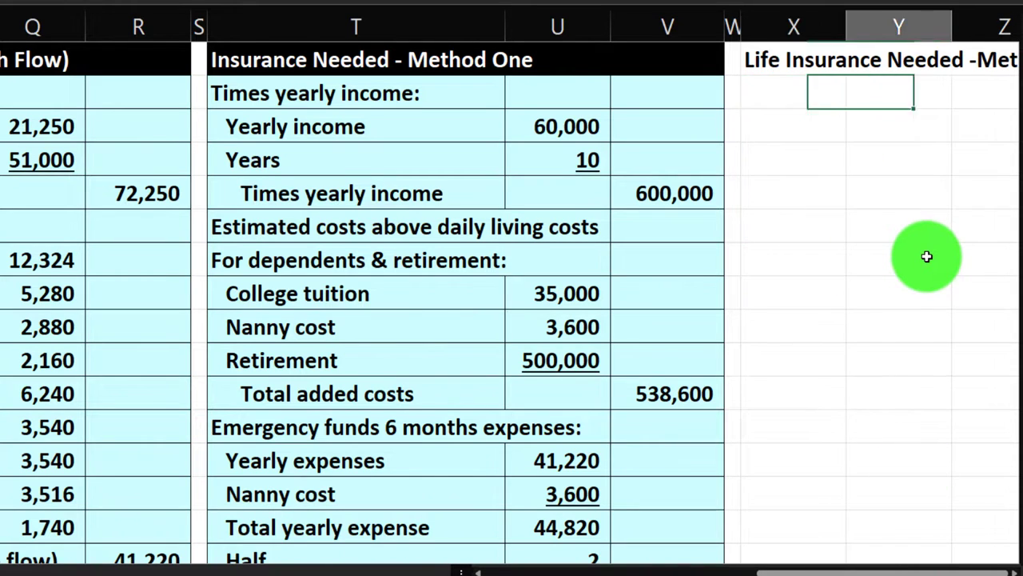
key(Right)
key(Right)
key(Right)
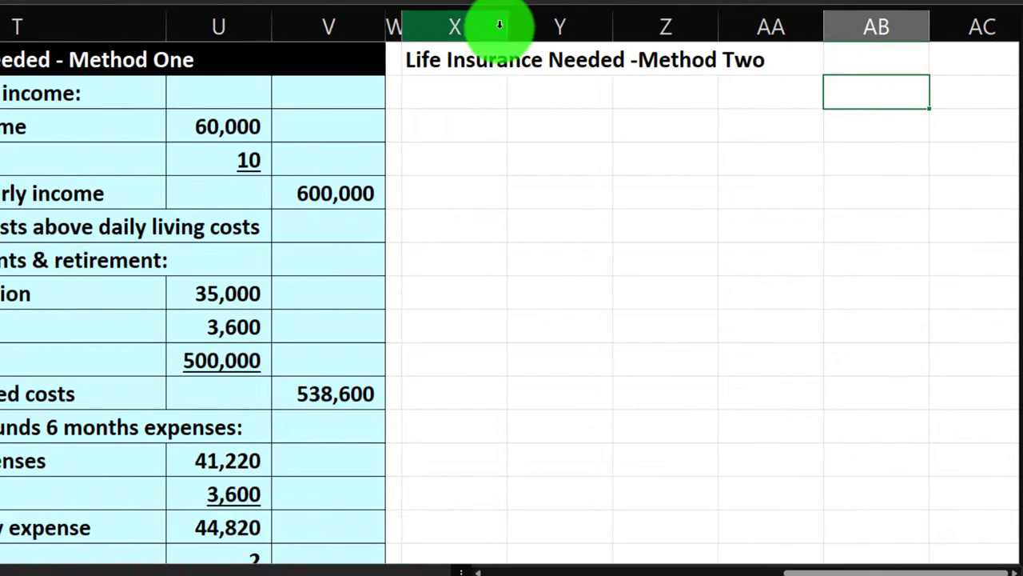
drag(507, 24, 768, 23)
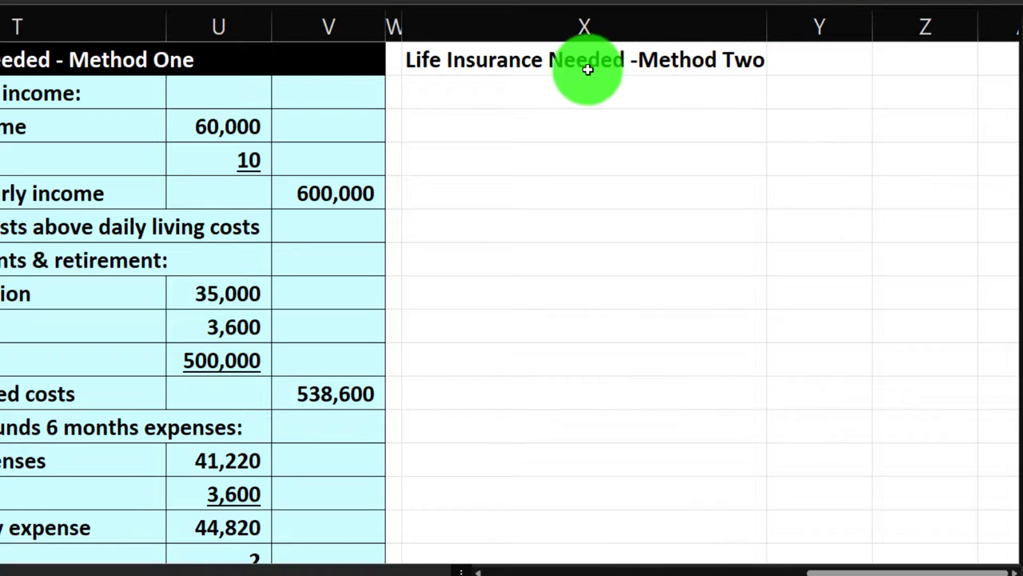
Give the heading band X2:Z2 a black fill with white text
drag(549, 57, 895, 56)
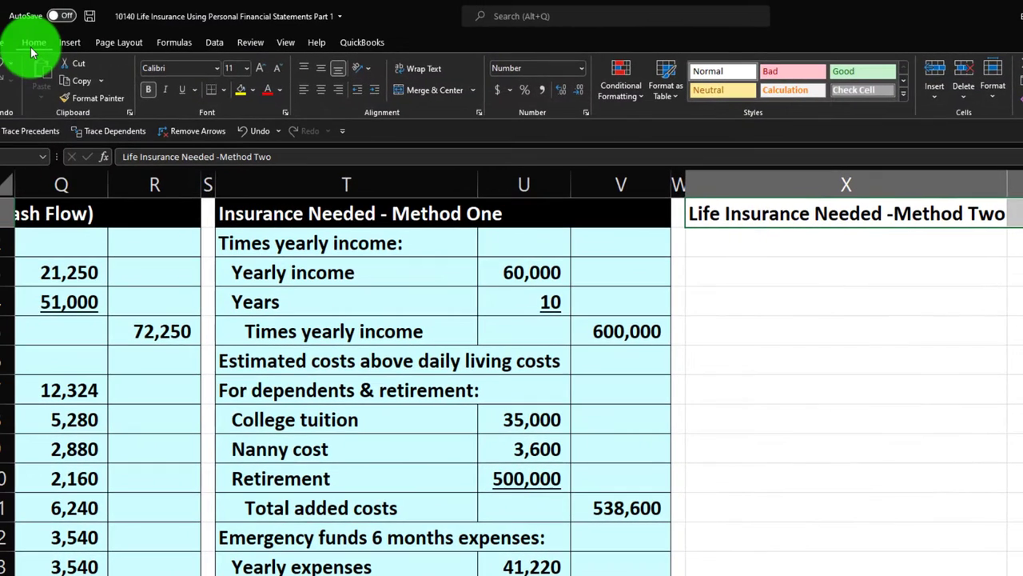
click(253, 89)
click(254, 125)
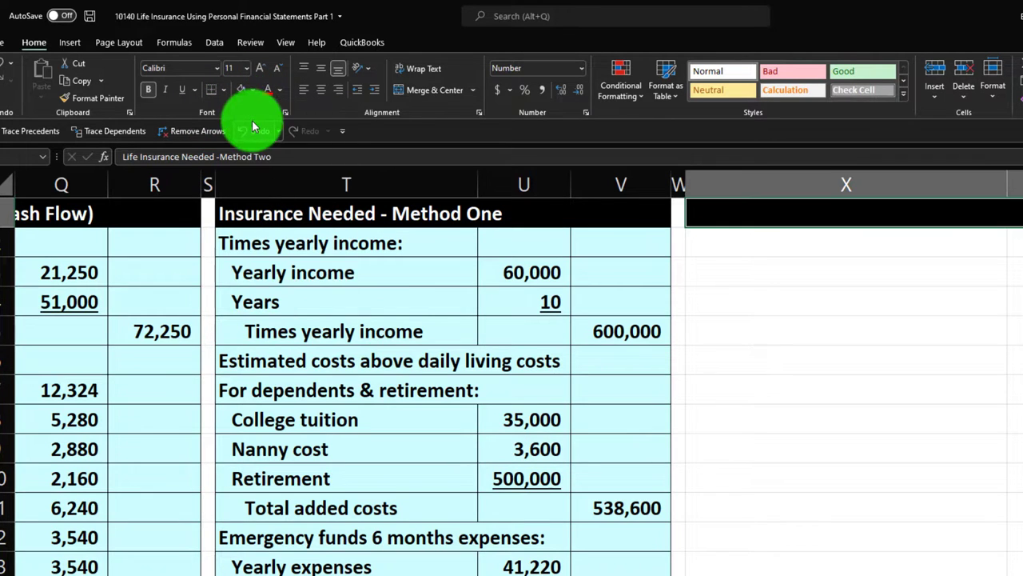
click(280, 90)
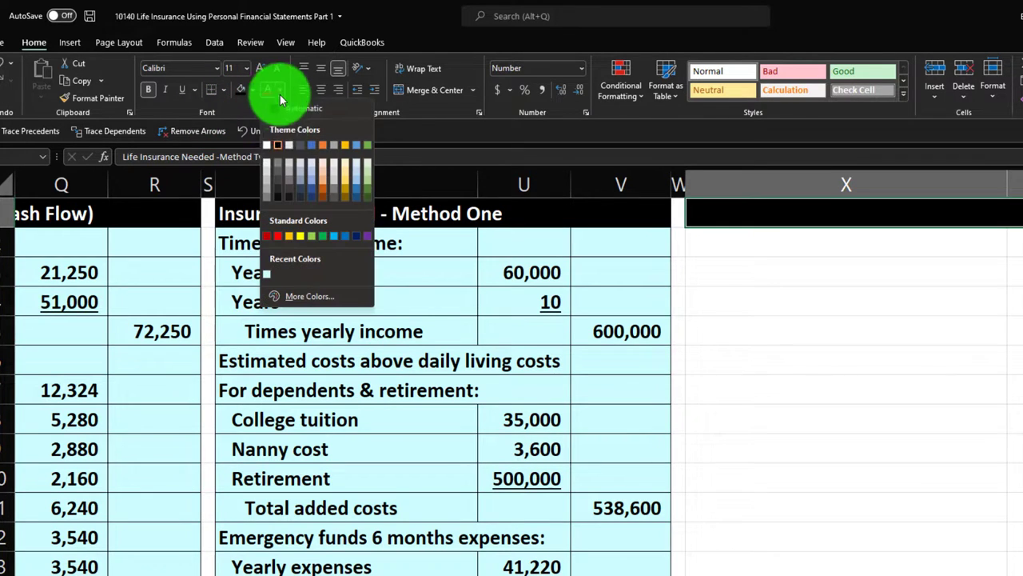
click(268, 145)
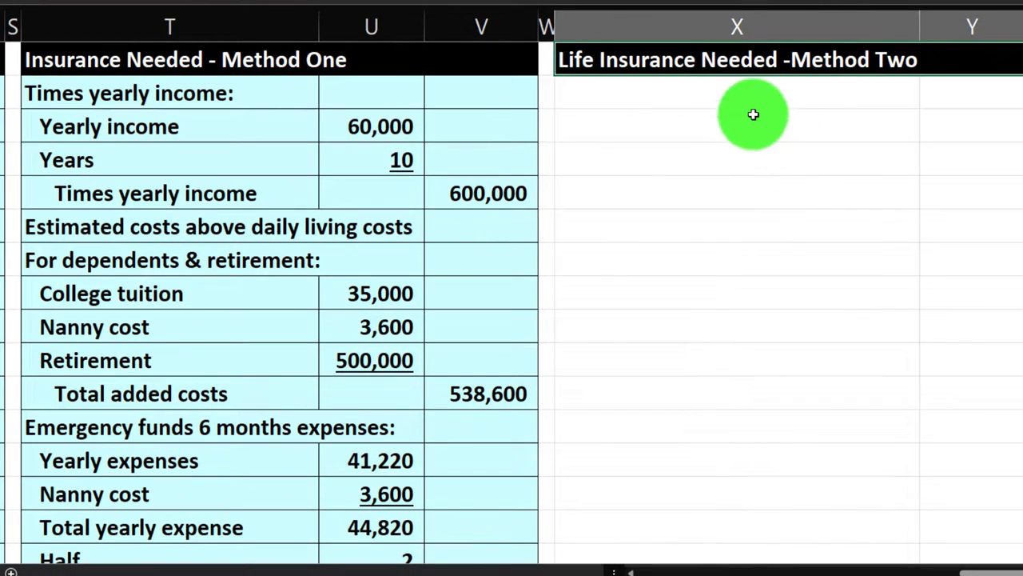
click(829, 248)
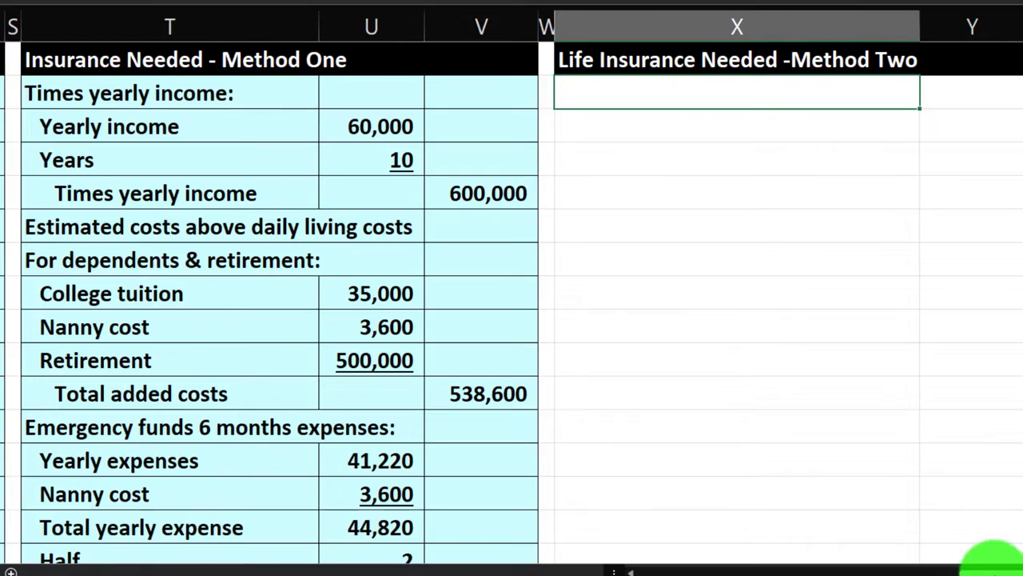
drag(987, 569, 873, 569)
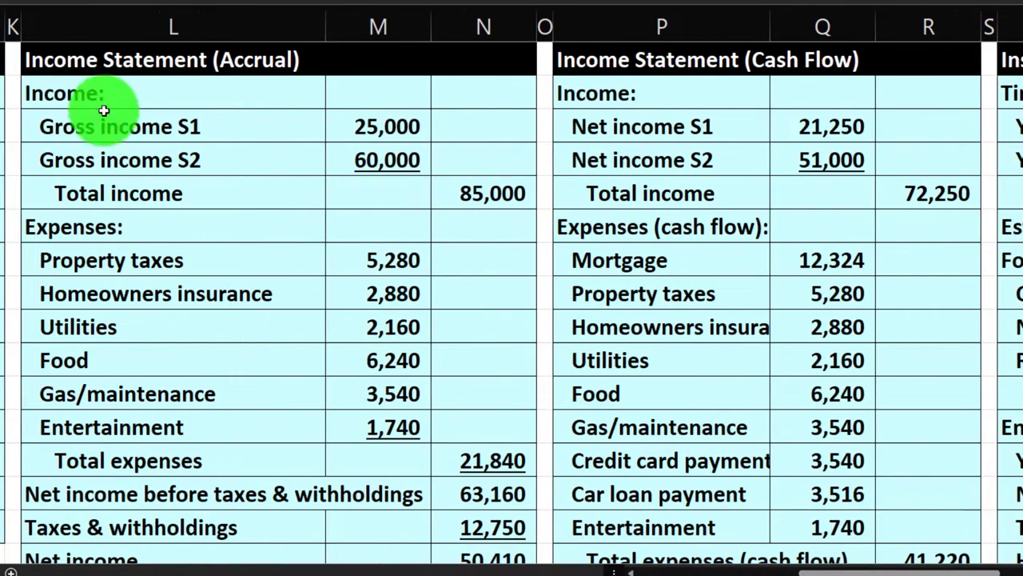
Hide columns K through V
click(37, 20)
click(13, 21)
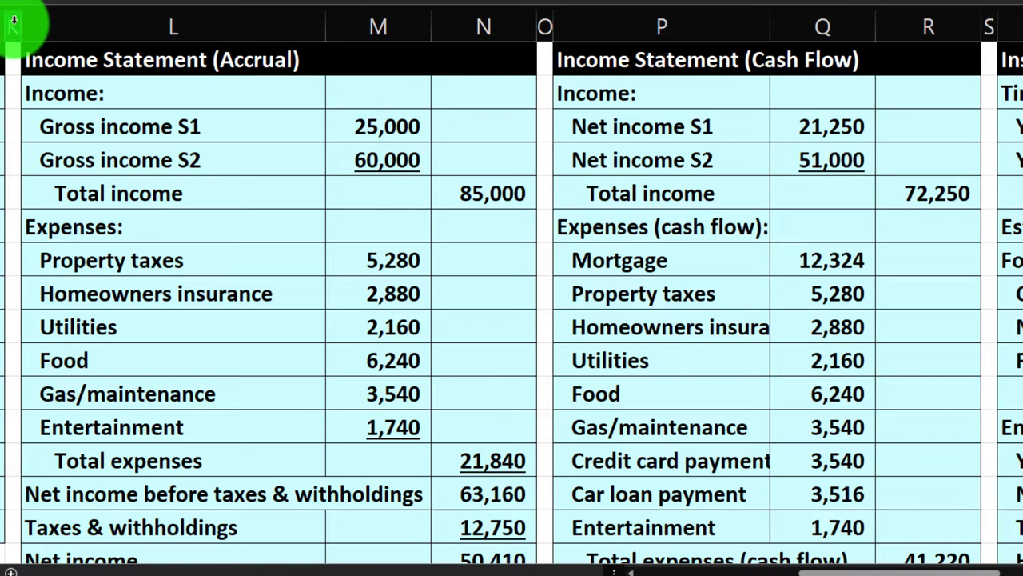
mouse_move(13, 21)
mouse_down()
mouse_move(679, 11)
mouse_move(946, 39)
mouse_move(512, 57)
mouse_up()
right_click(446, 100)
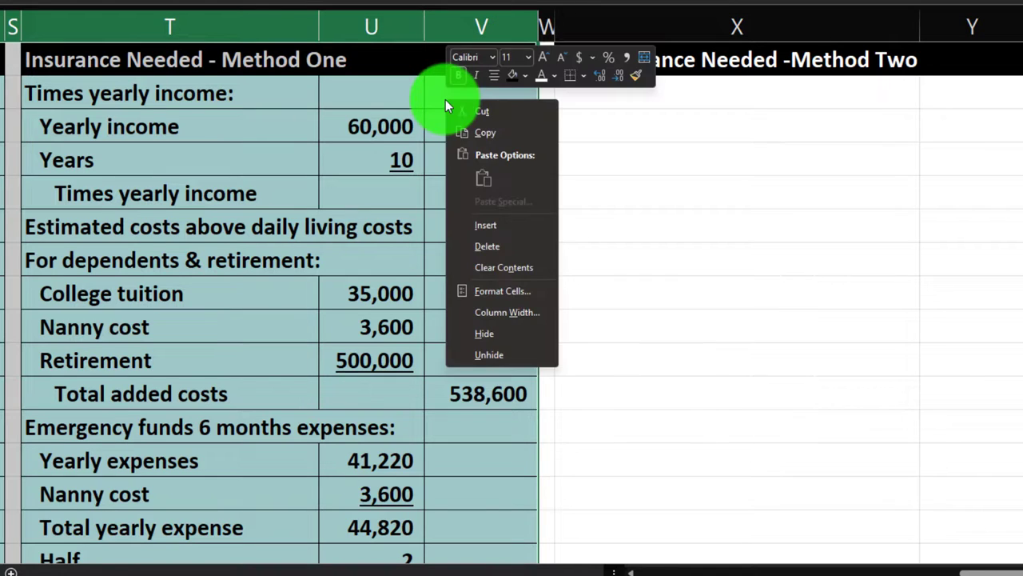
click(483, 333)
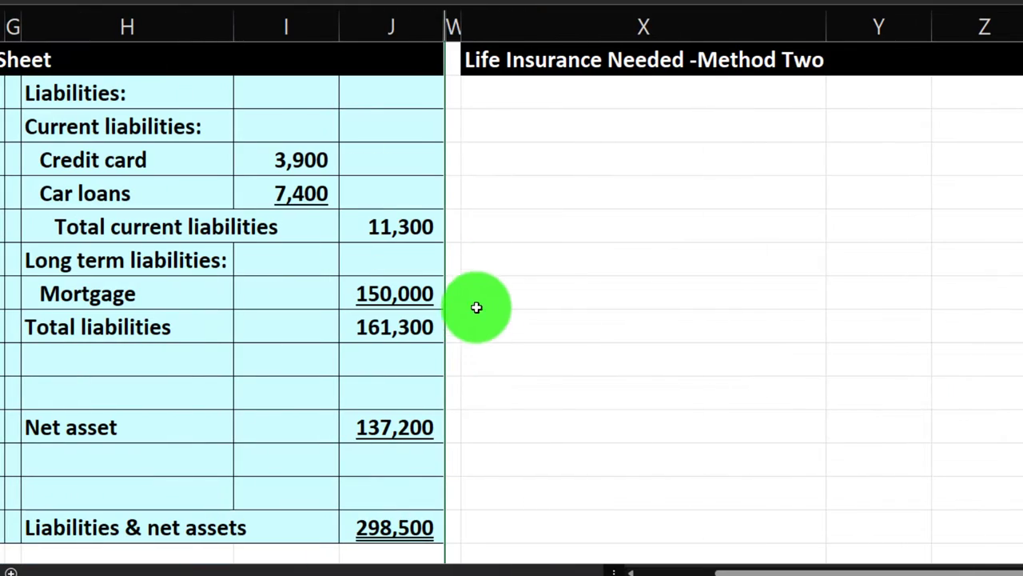
Review the Balance Sheet's 161,300 total liabilities and the =F15-J9 net asset formula
click(499, 226)
key(Left)
key(Left)
key(Left)
key(Left)
key(Left)
key(Left)
key(Left)
key(Left)
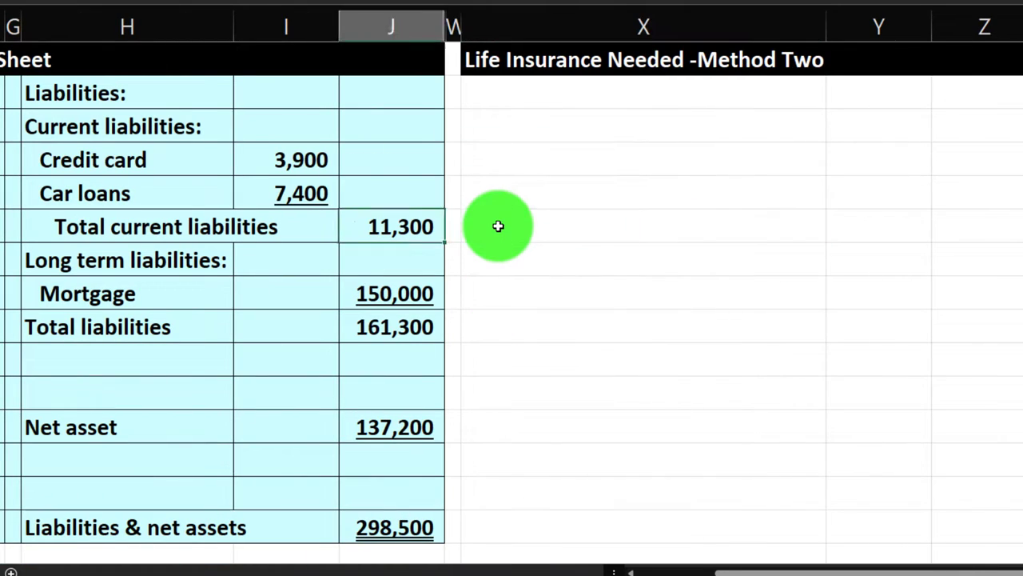
key(Left)
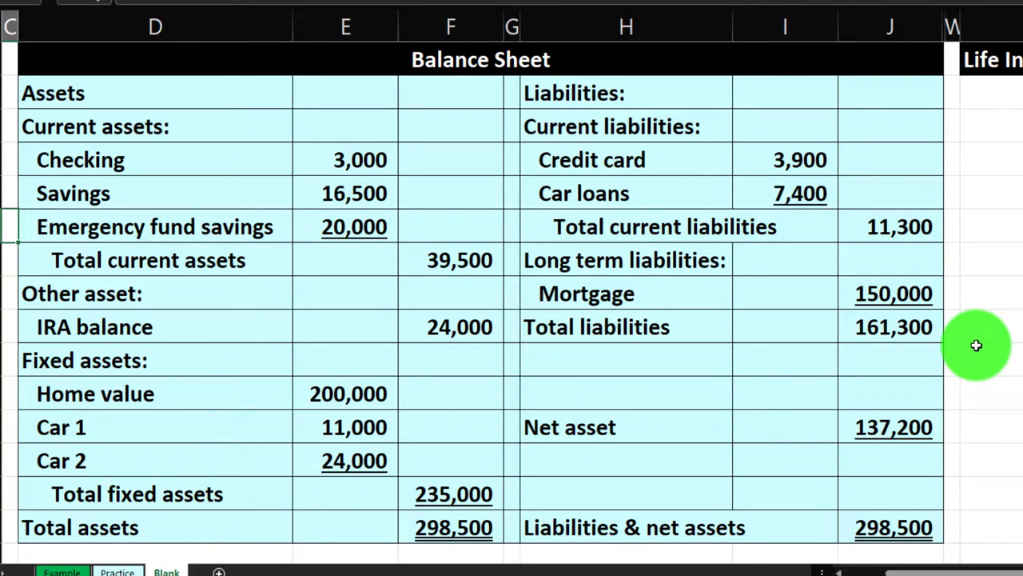
click(927, 327)
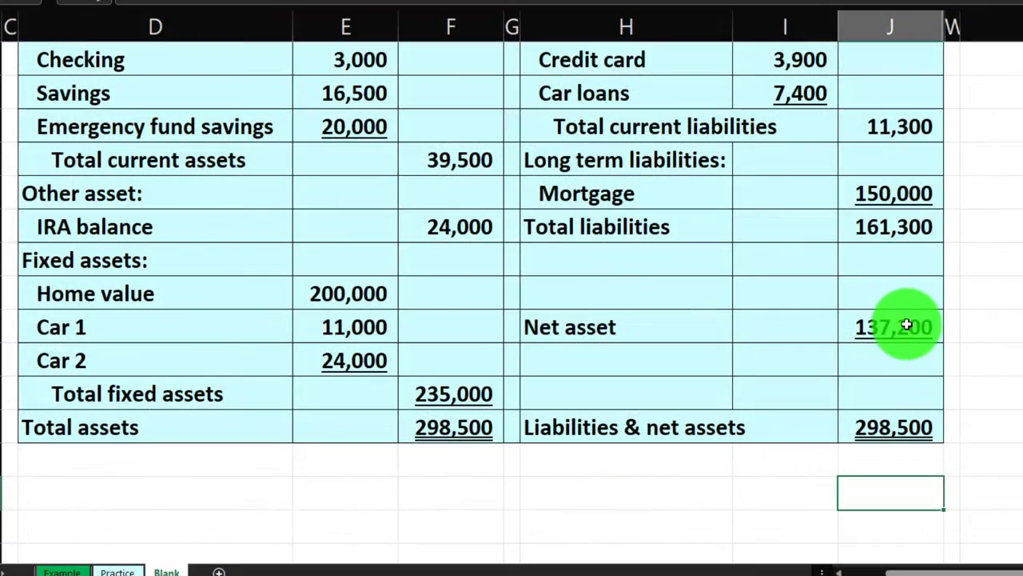
double_click(905, 324)
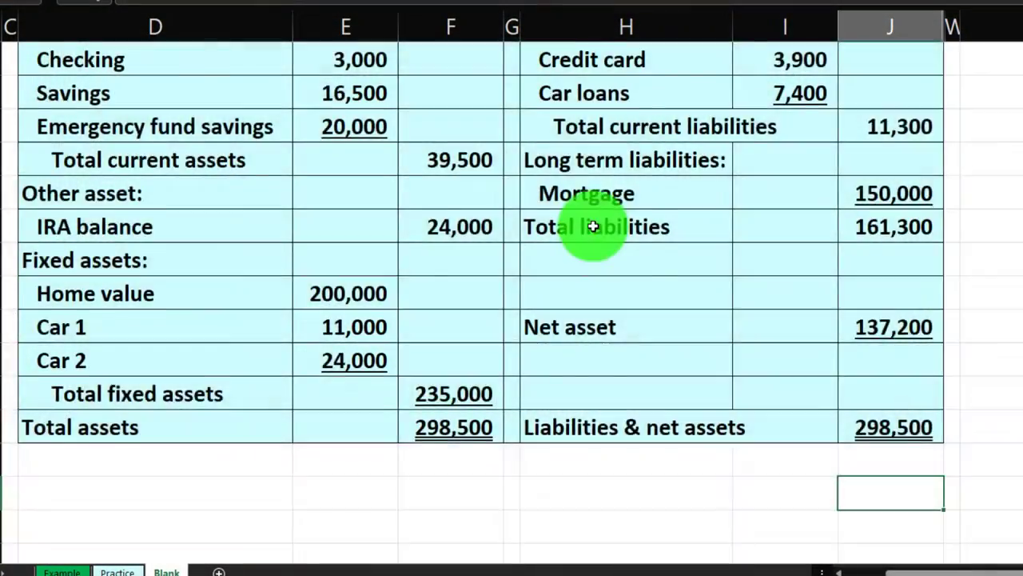
scroll(589, 228, up, 1)
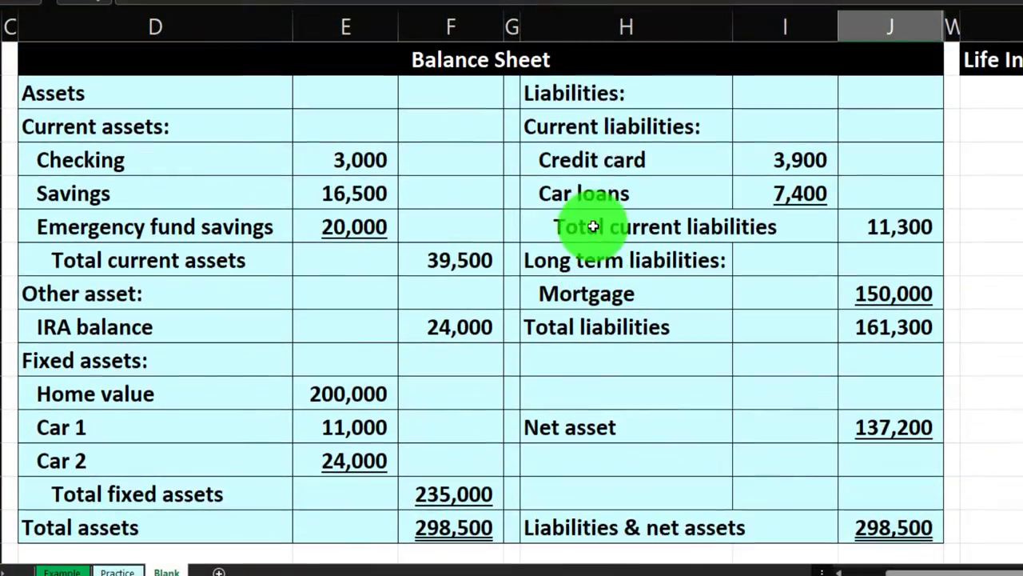
Enter the 'Liabilities less liquid assets:' label below the Method Two heading
click(931, 83)
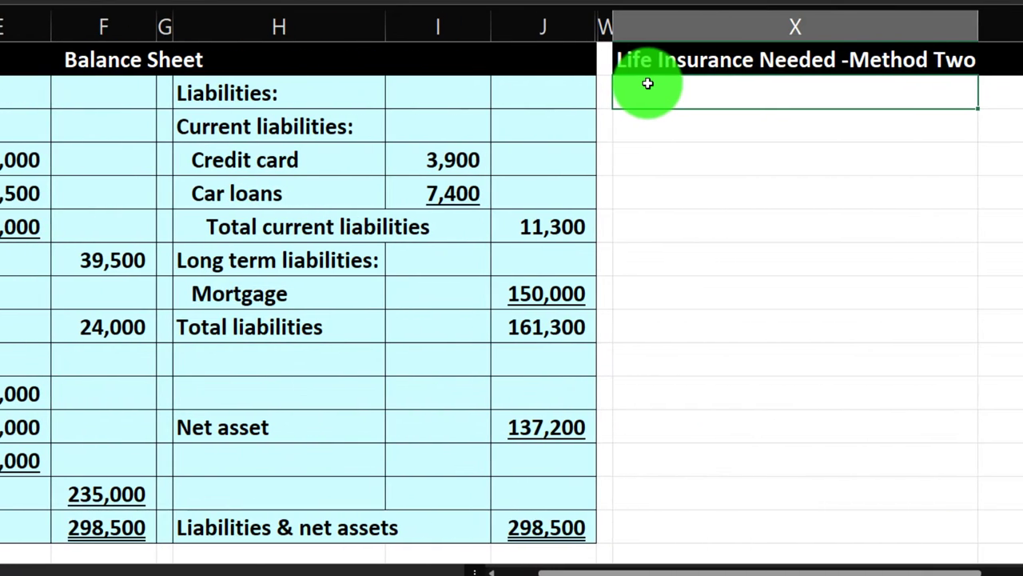
text(Liabilities less liquid assets:)
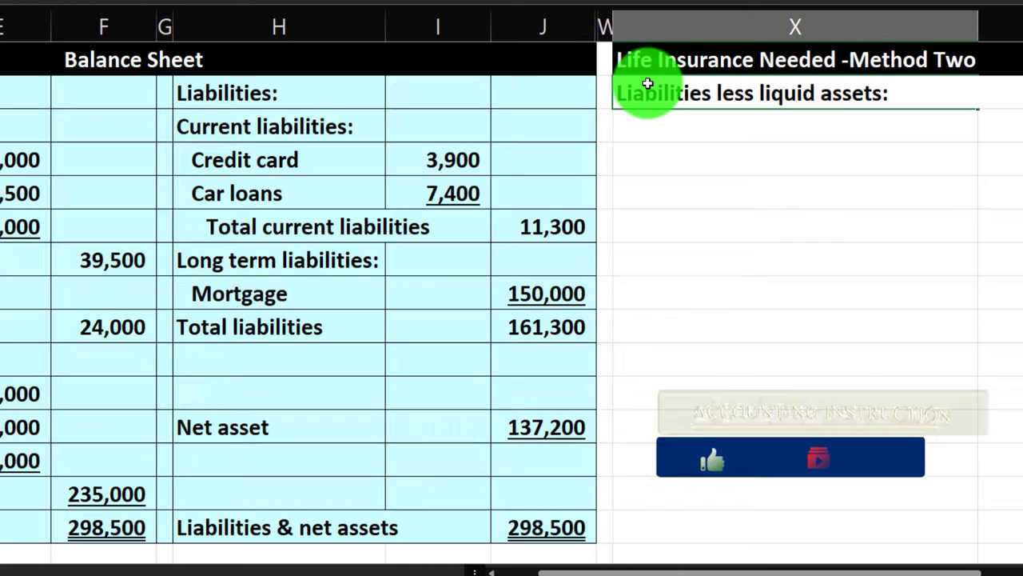
key(Return)
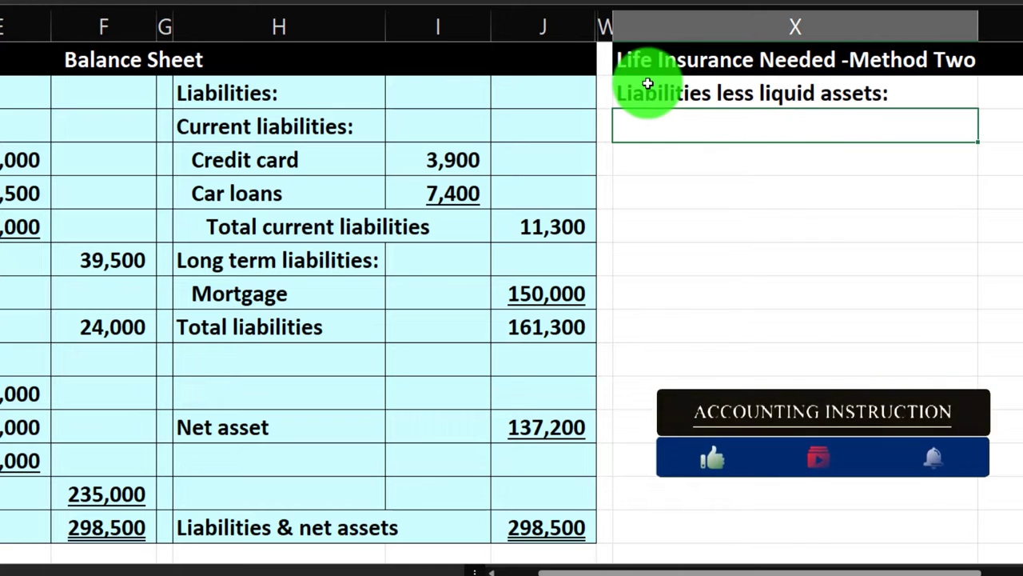
Link a Mortgage label and its amount from the balance sheet liabilities
key(Left)
key(Left)
key(Left)
key(Left)
key(Left)
key(Left)
key(Left)
key(Left)
key(Left)
key(Left)
key(Left)
key(Left)
key(Left)
key(Left)
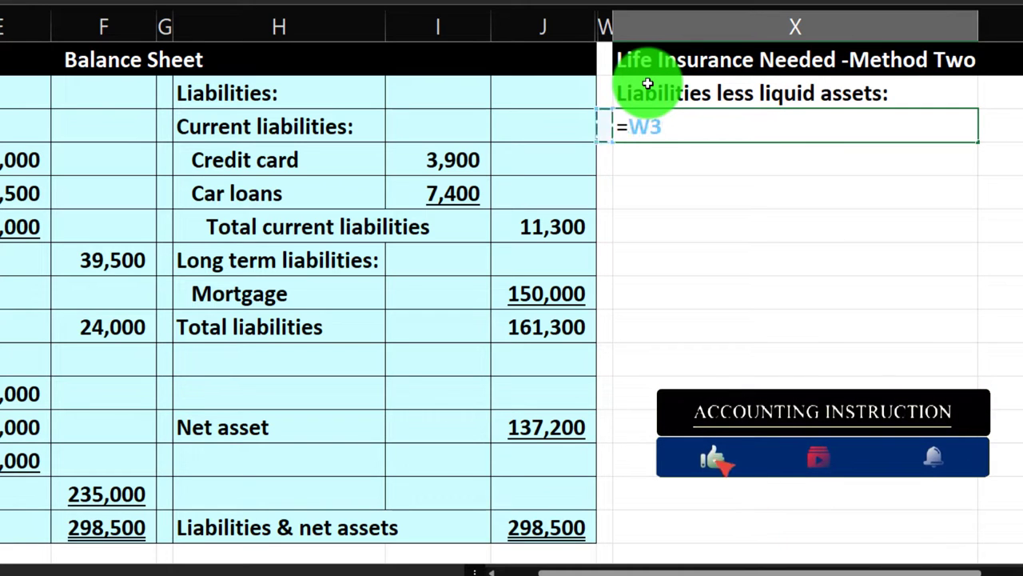
key(Down)
key(Down)
key(Down)
key(Down)
key(Left)
key(Left)
key(Down)
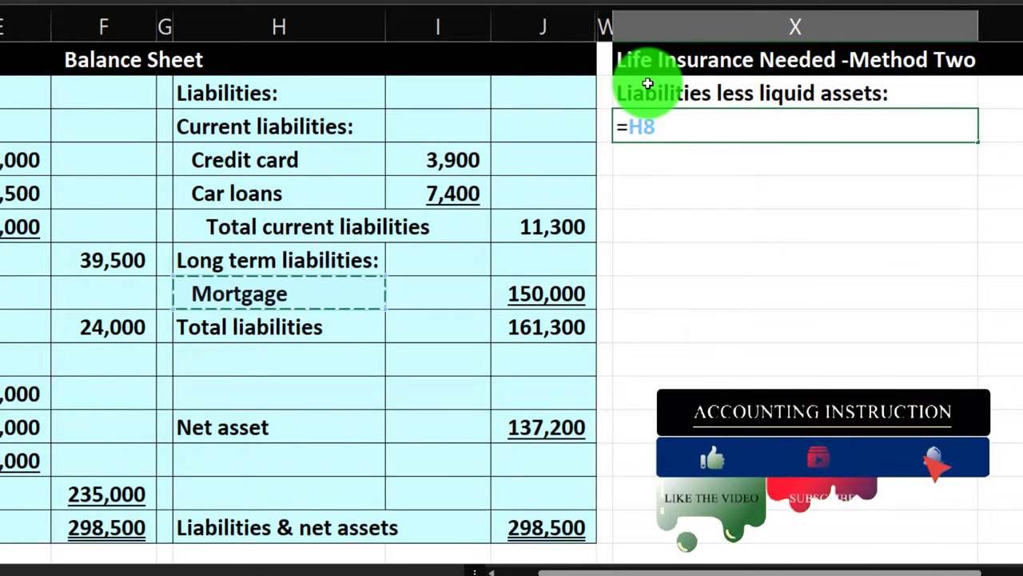
key(Tab)
text(=)
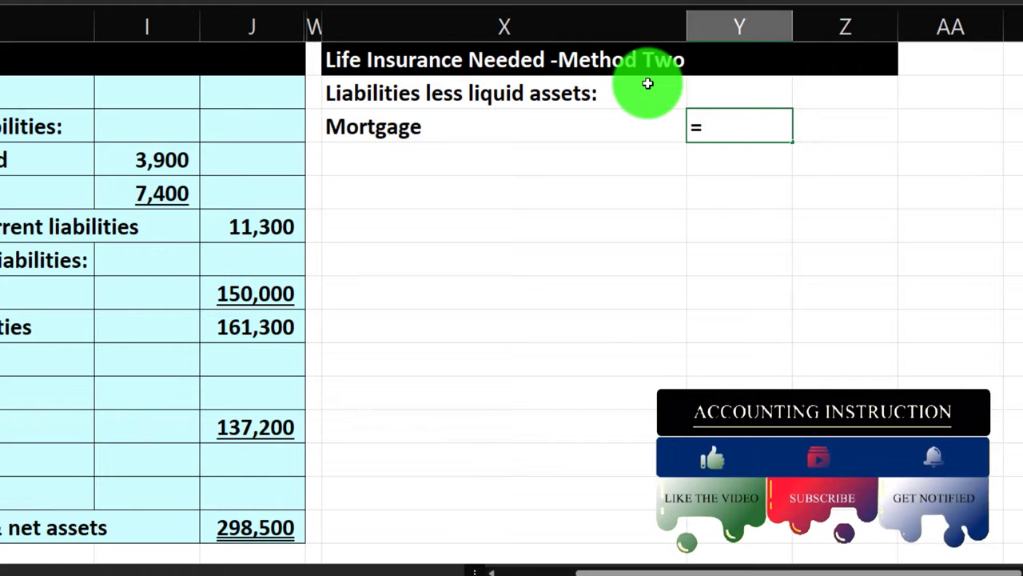
key(Left)
key(Return)
Repoint the row to the balance sheet's Total liabilities, showing 161,300
key(Up)
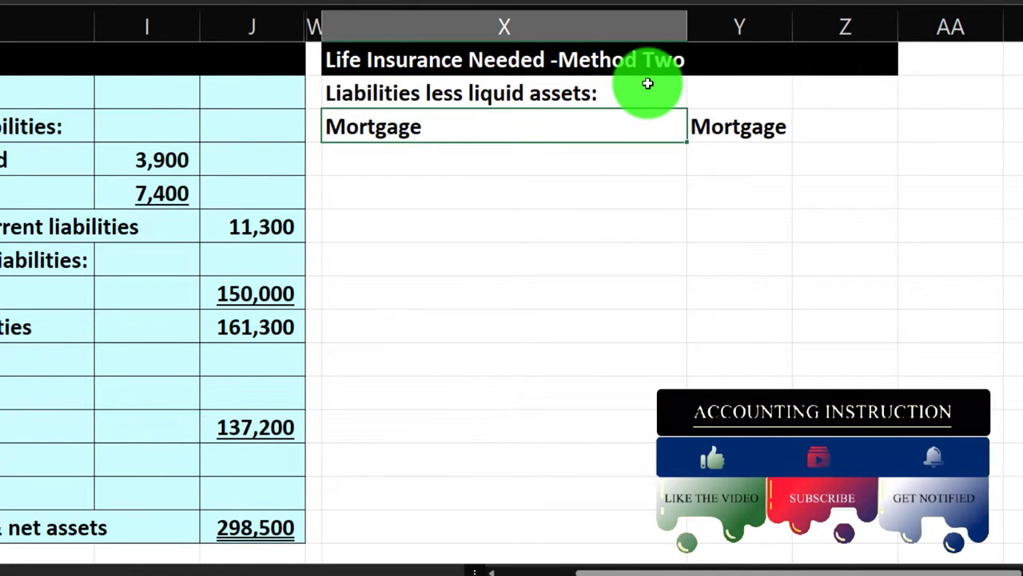
text(+)
key(Down)
key(Down)
key(Down)
key(Down)
key(Down)
key(Down)
key(Left)
key(Left)
key(Left)
key(Left)
key(Left)
key(Left)
key(Left)
key(Left)
key(Left)
key(Left)
key(Left)
key(Left)
key(Left)
key(Left)
key(Left)
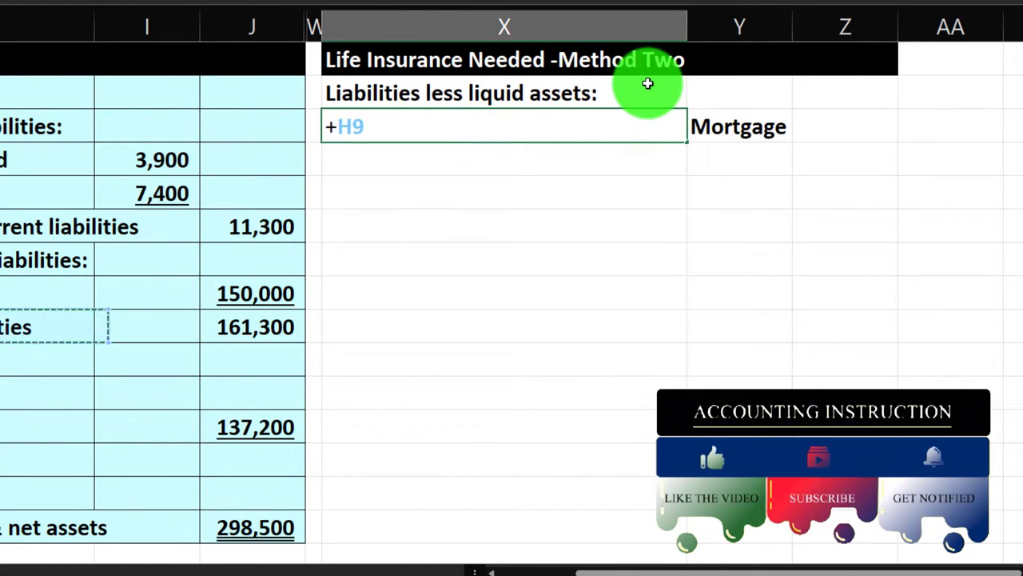
key(Tab)
text(=)
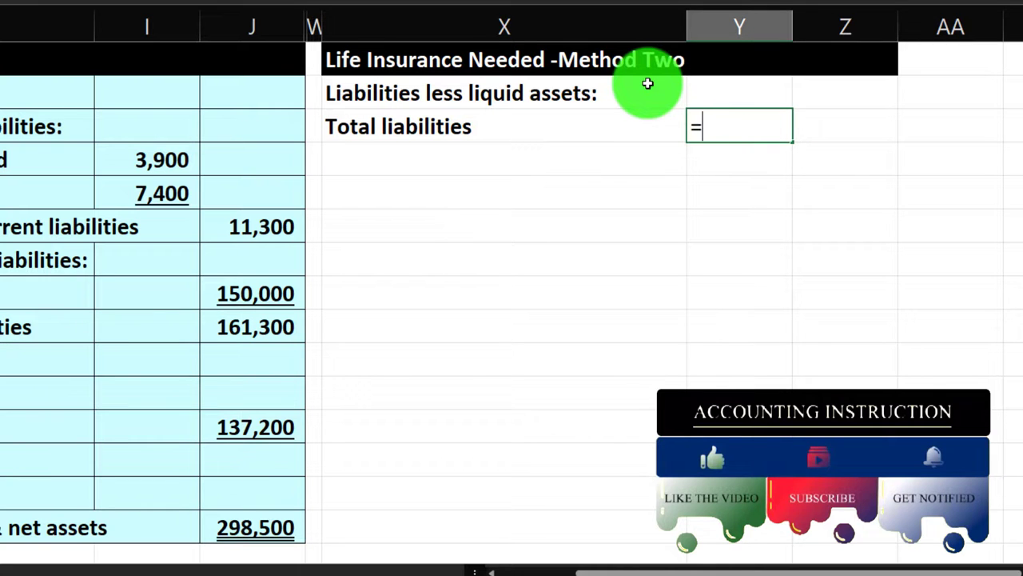
key(Left)
key(Left)
key(Left)
key(Down)
key(Down)
key(Down)
key(Down)
key(Down)
key(Down)
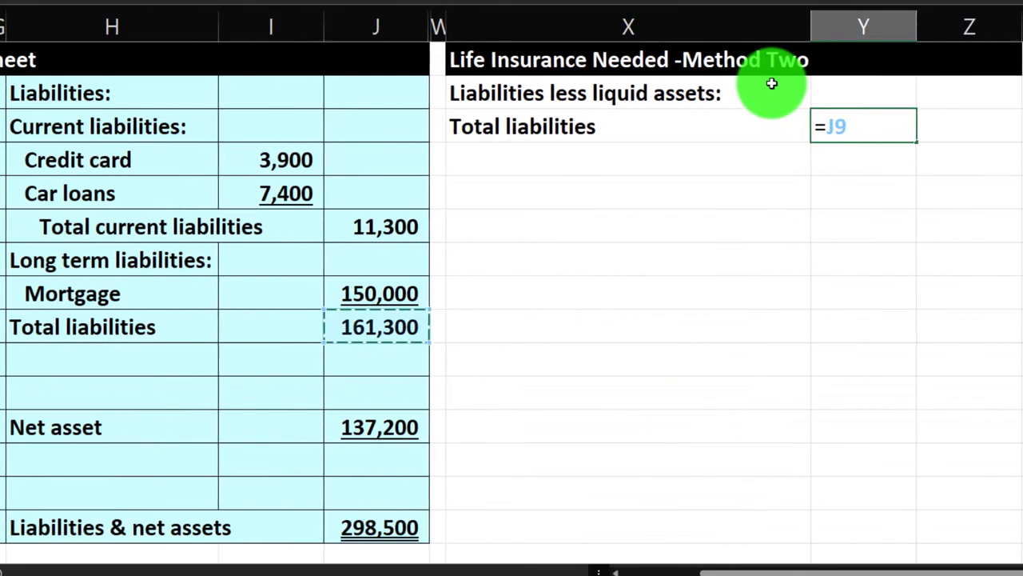
key(Return)
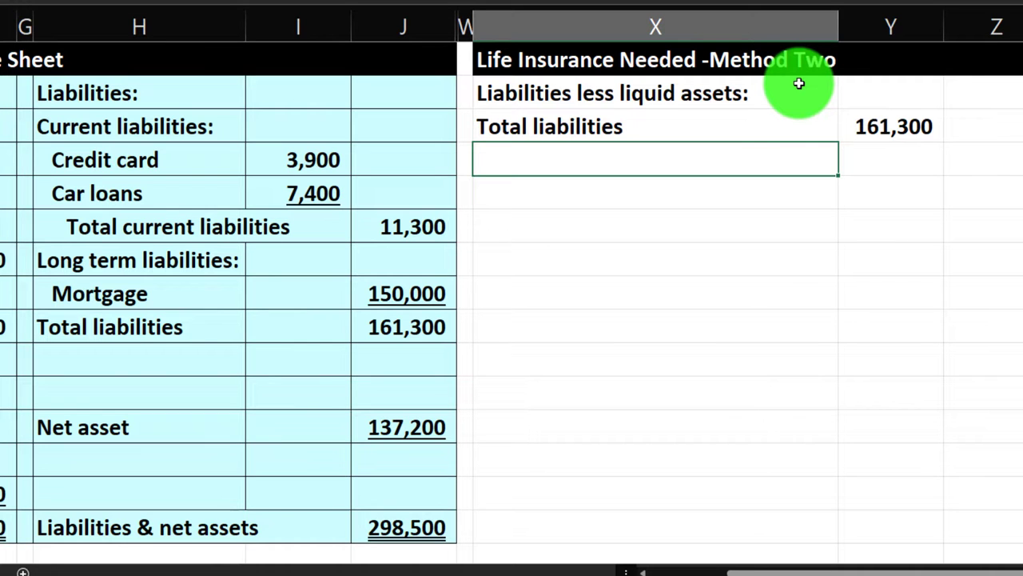
key(Left)
key(Left)
key(Left)
key(Left)
key(Left)
key(Left)
key(Left)
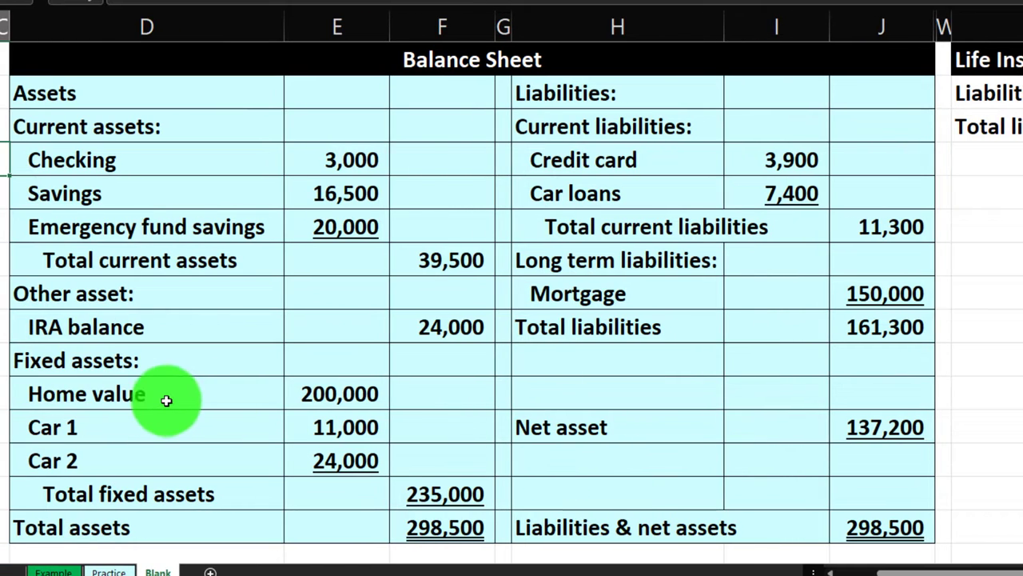
Enter a Liquid assets label below Total liabilities
drag(150, 328, 424, 321)
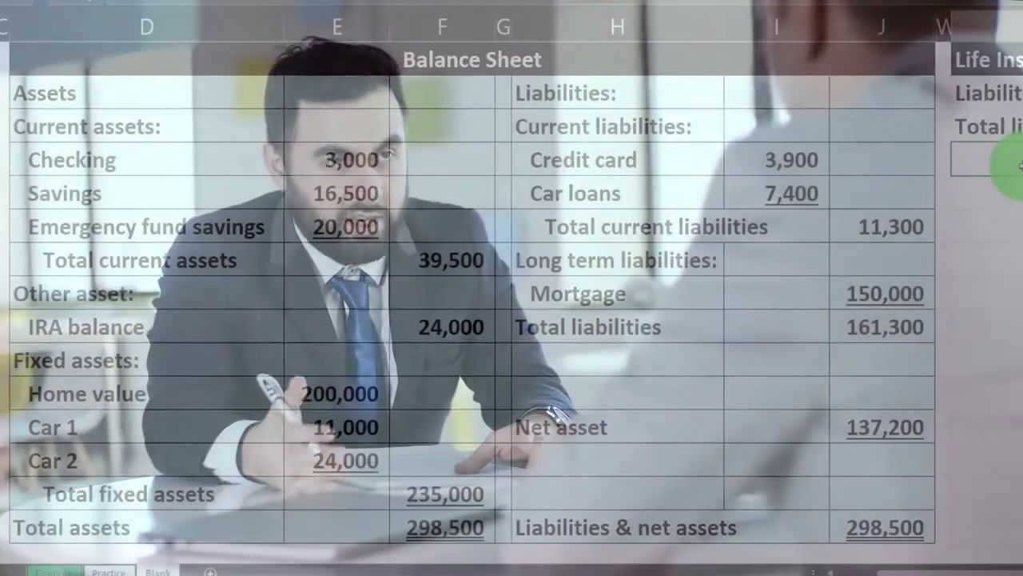
click(983, 165)
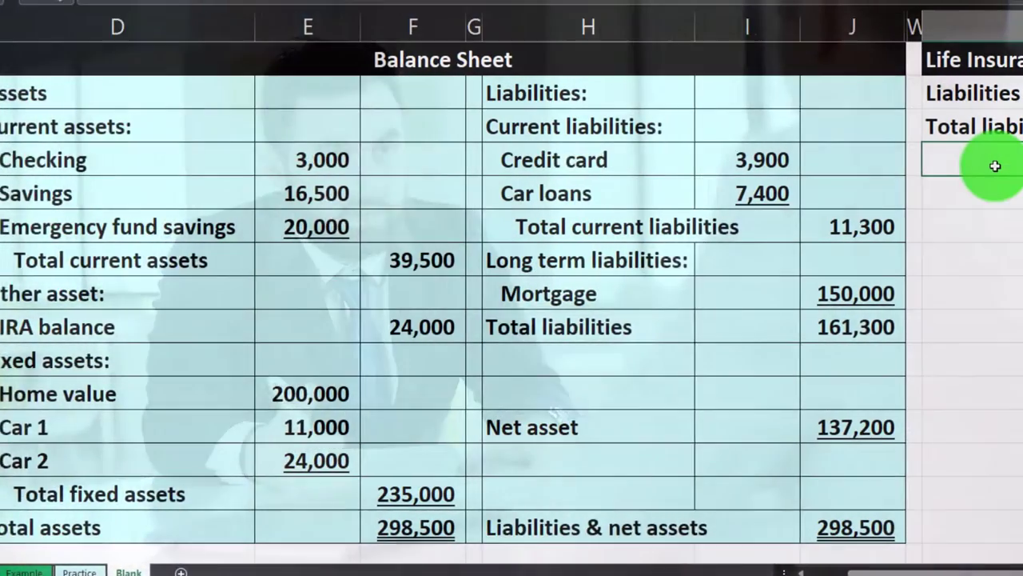
text(Lia)
key(BackSpace)
key(BackSpace)
text(quit)
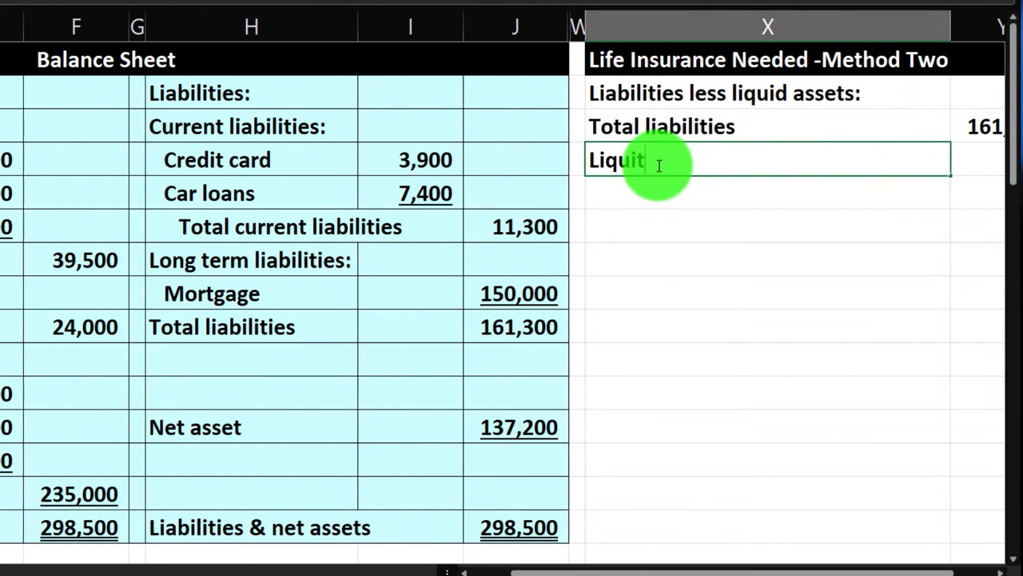
text(id asst)
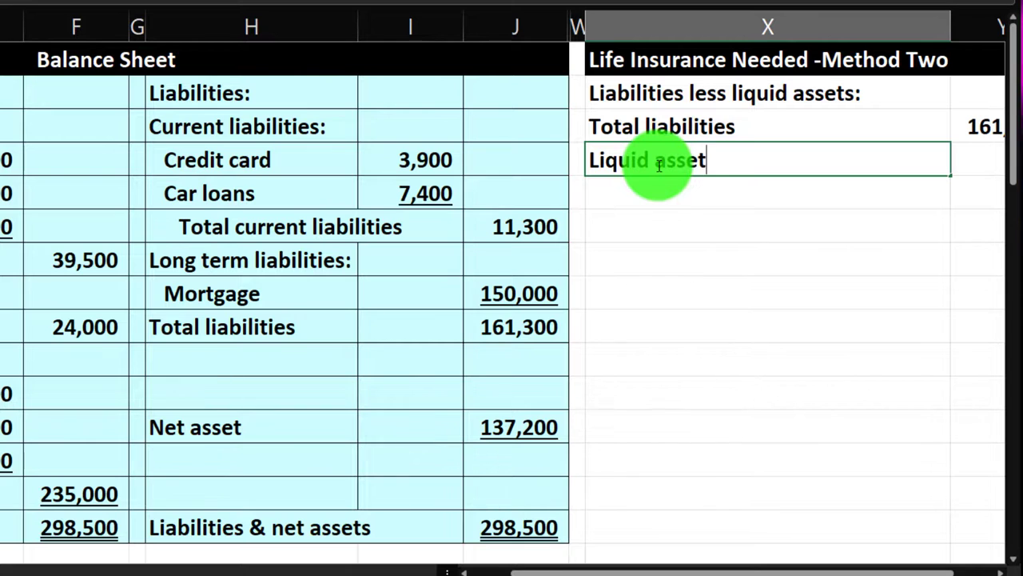
text(s)
key(Tab)
Enter =F7+F9 as the liquid assets amount, giving 63,500
text(=)
key(Left)
key(Left)
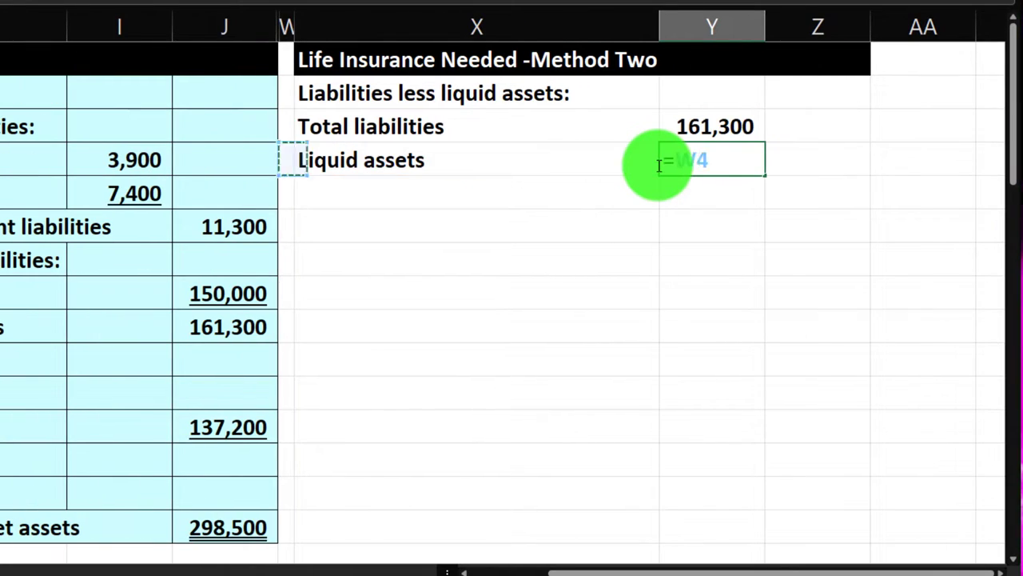
key(Left)
key(Left)
key(Left)
key(Left)
key(Left)
key(Left)
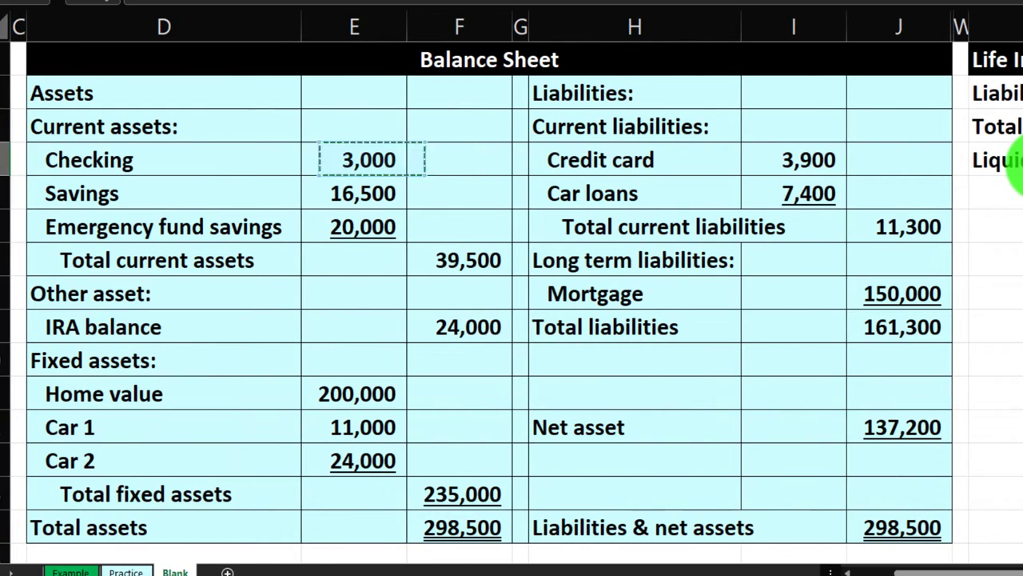
key(Right)
key(Down)
key(Down)
key(Down)
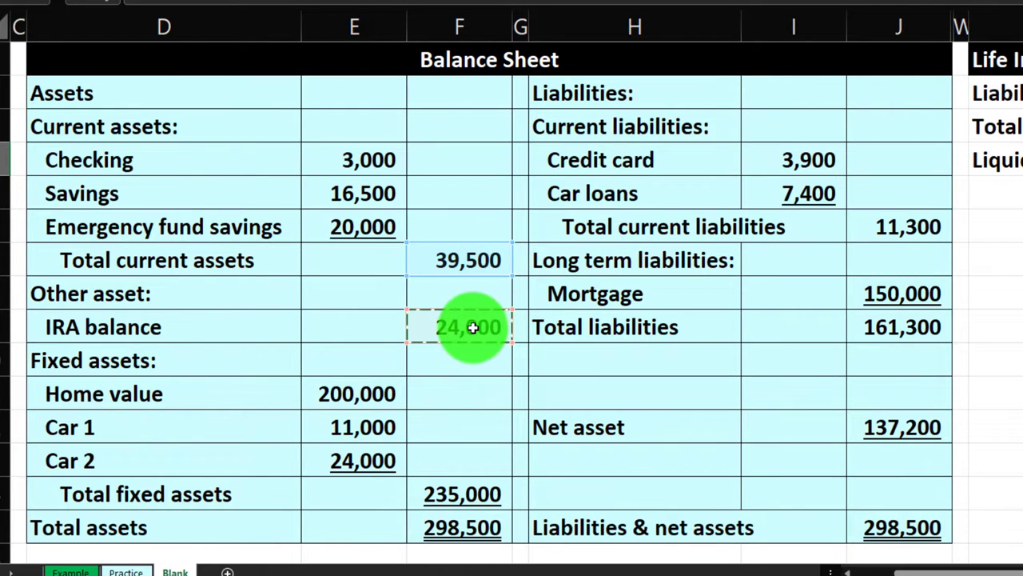
key(Return)
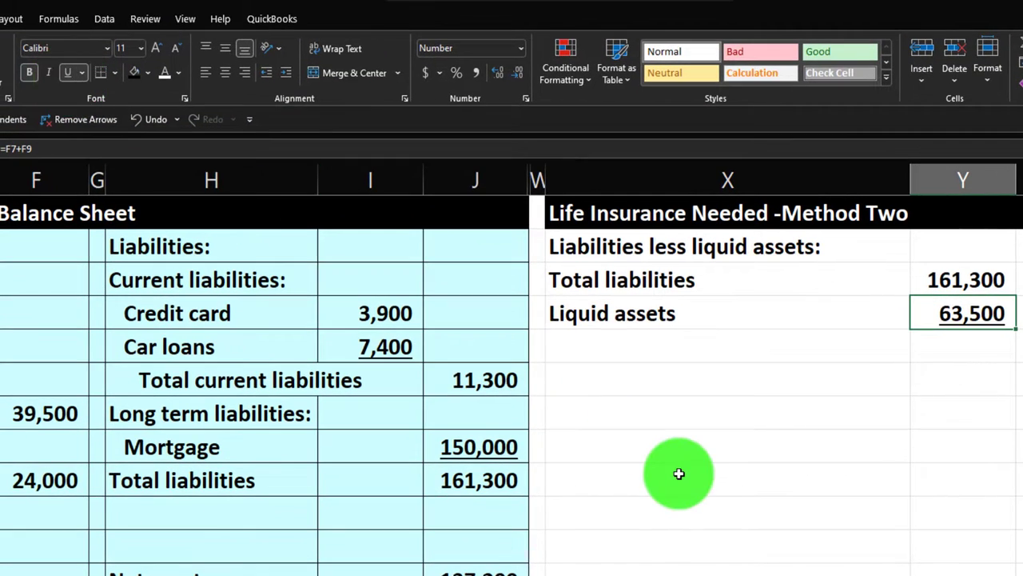
key(Down)
key(Left)
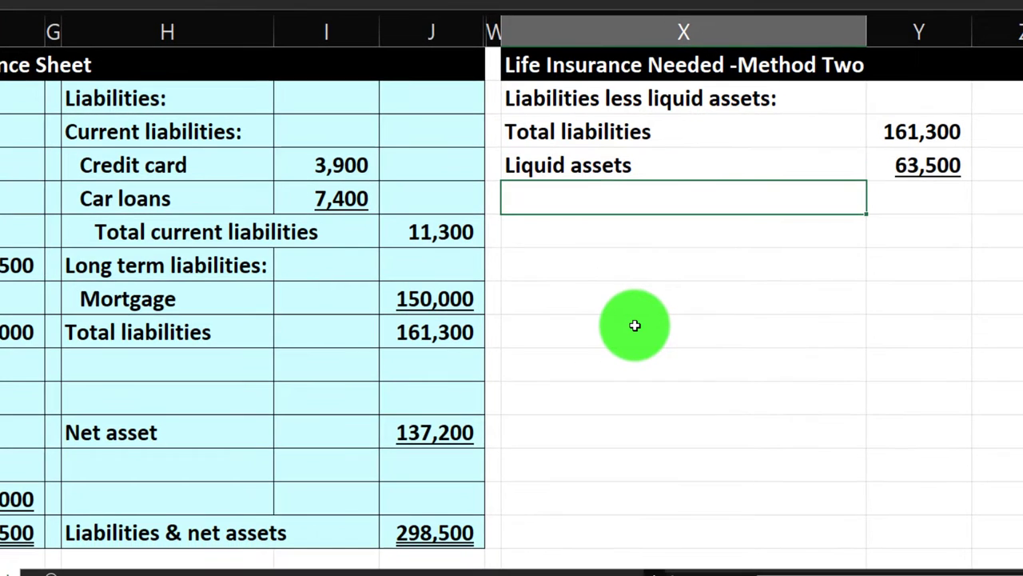
Type the 'Liabilities less liquid assets' label in X5
text(LI)
key(BackSpace)
key(BackSpace)
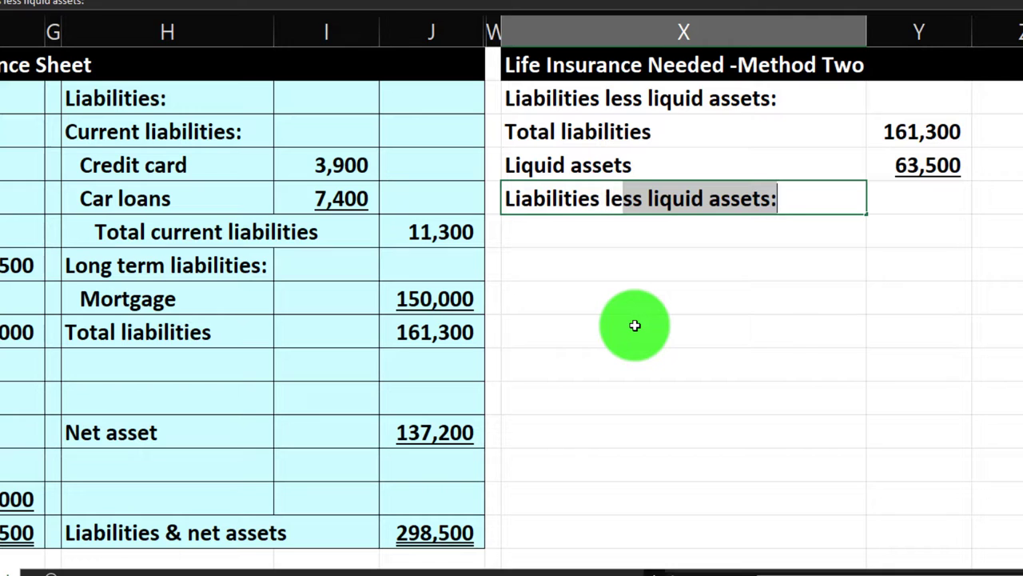
text(iabilities less liquid ass)
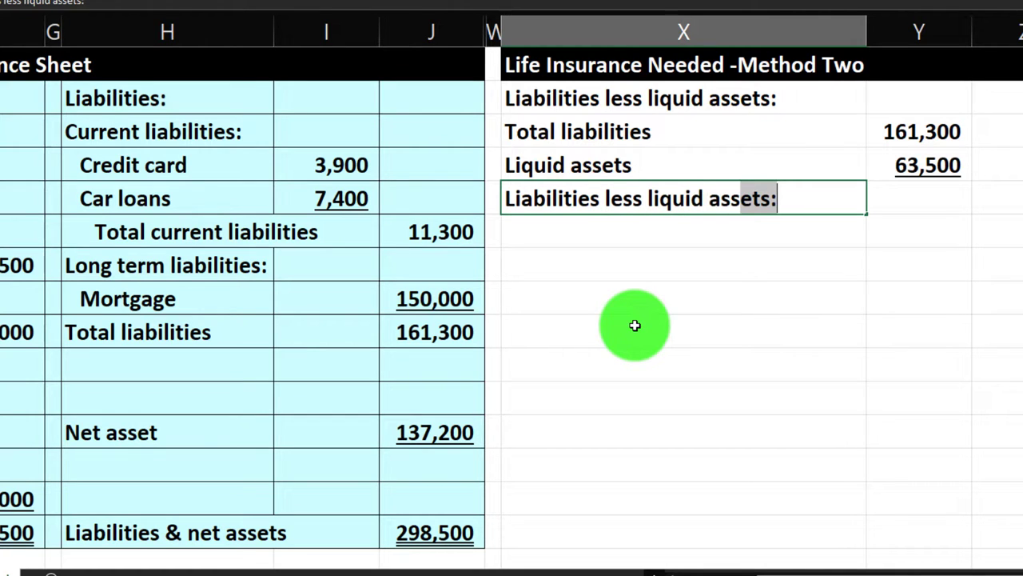
text(t)
key(BackSpace)
text(sets)
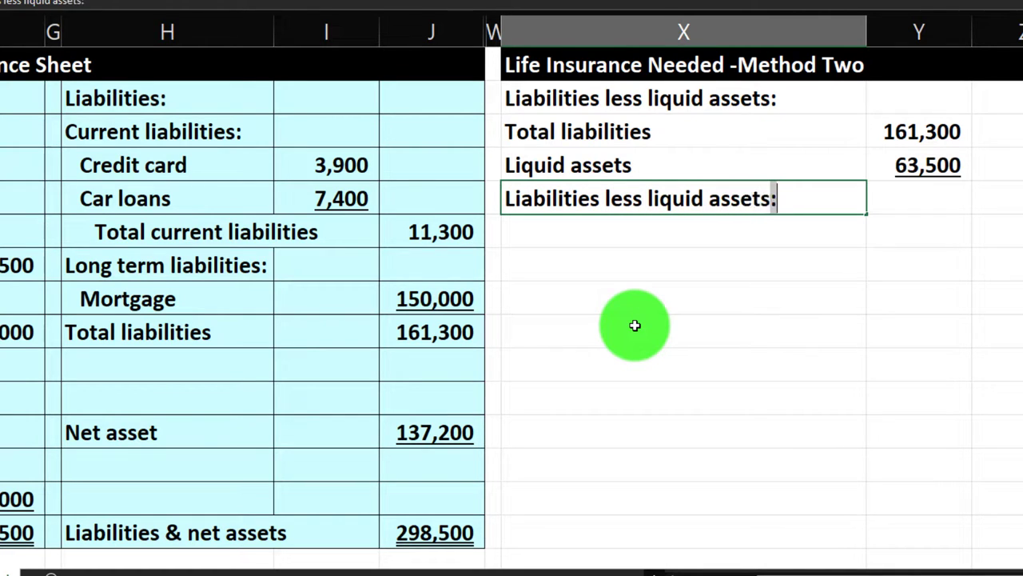
key(Tab)
key(Tab)
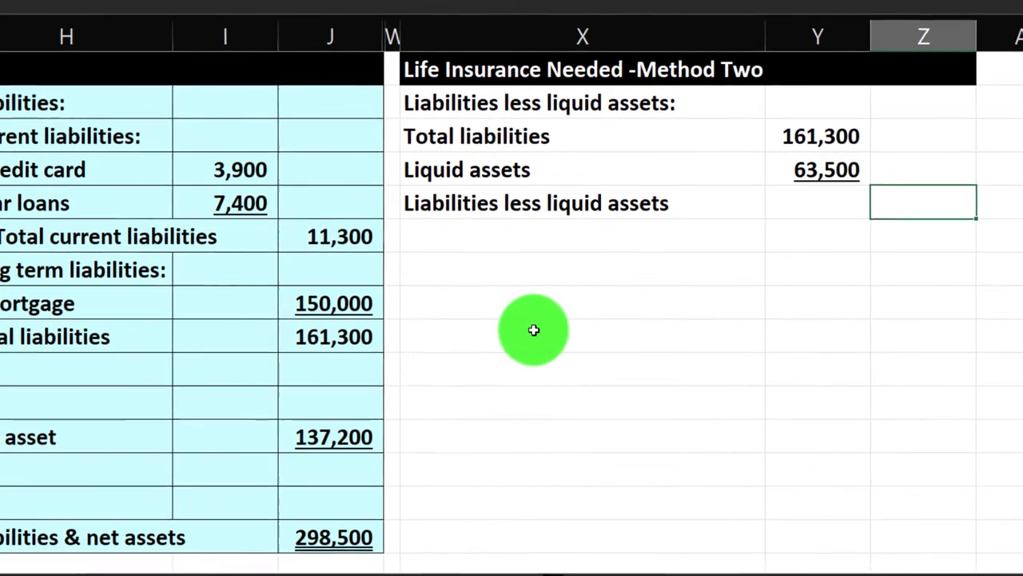
Enter =Y3-Y4 beside it, giving 97,800
text(=)
key(Up)
key(Up)
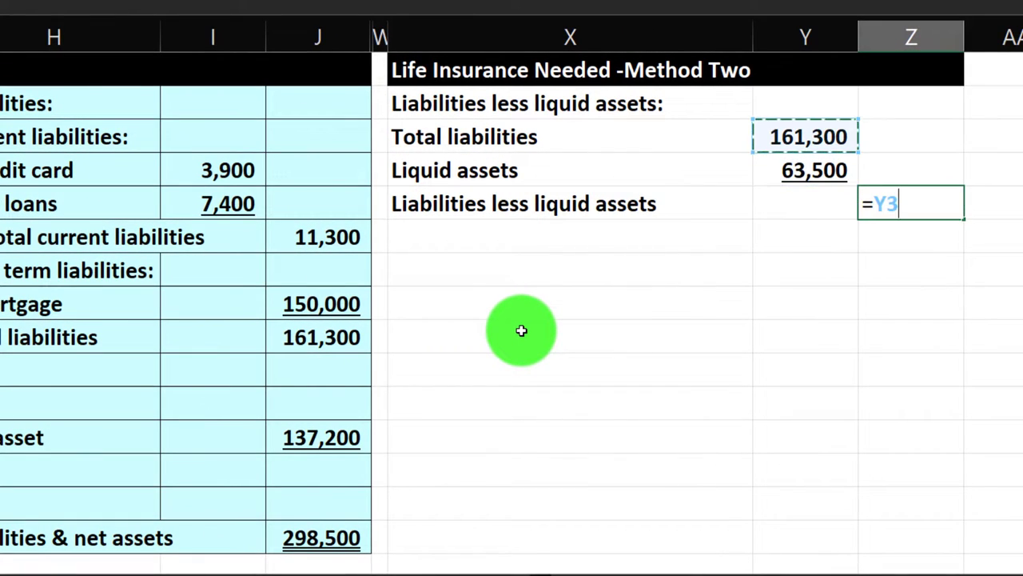
text(-)
key(Left)
key(Up)
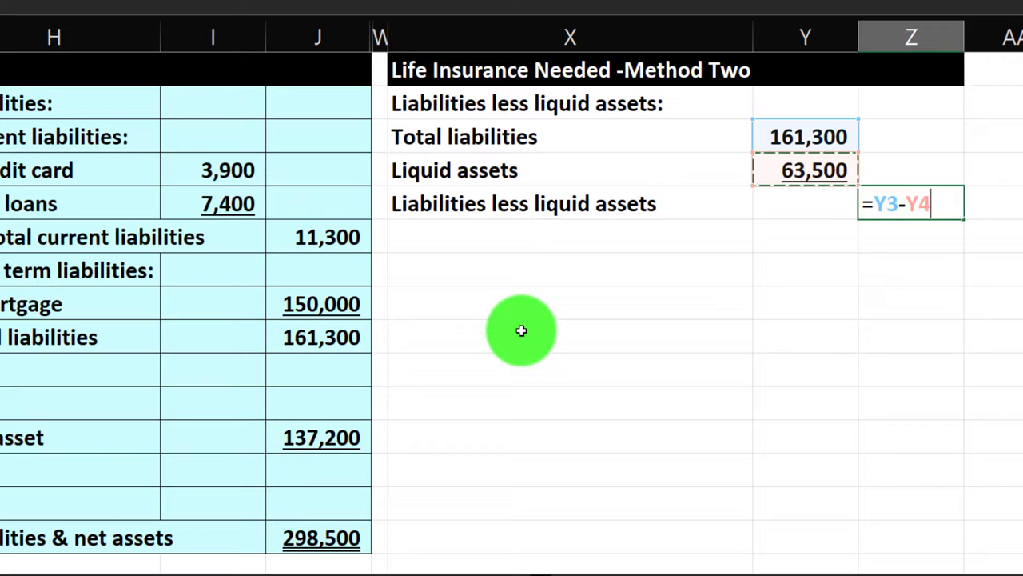
key(Return)
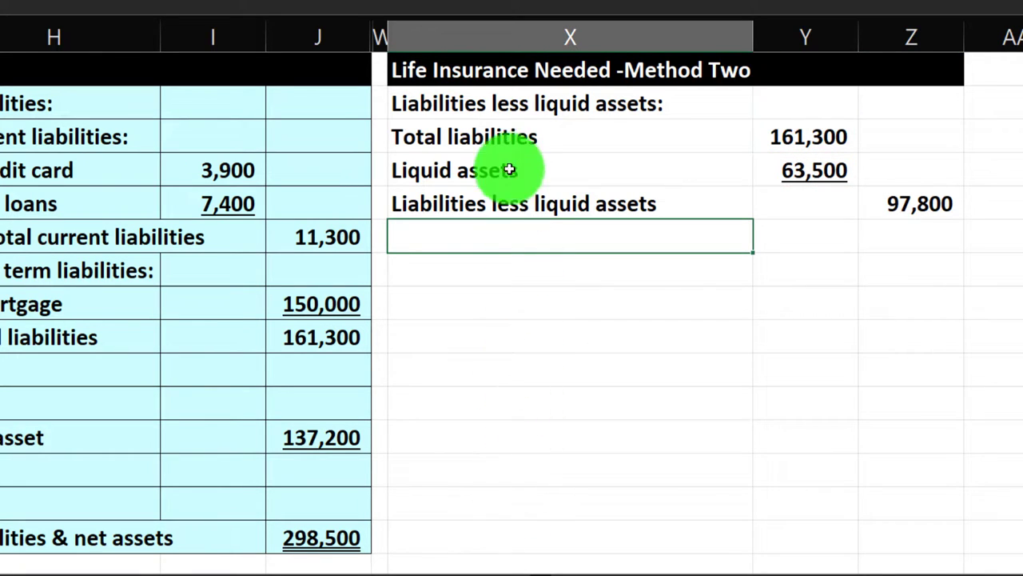
drag(498, 137, 435, 206)
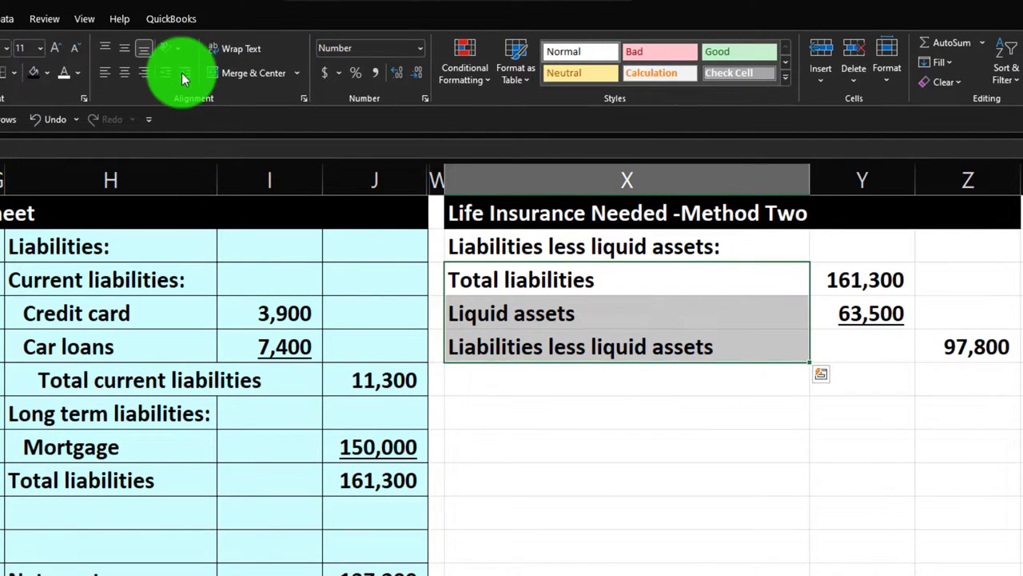
Indent labels X3:X5 one level and the Liabilities less liquid assets label one more
click(184, 72)
click(511, 337)
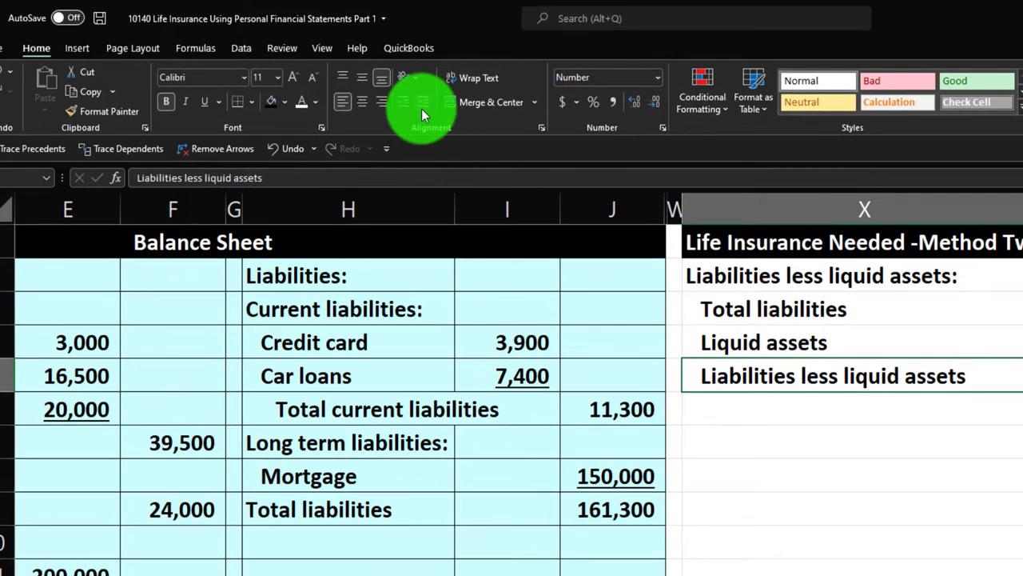
click(421, 102)
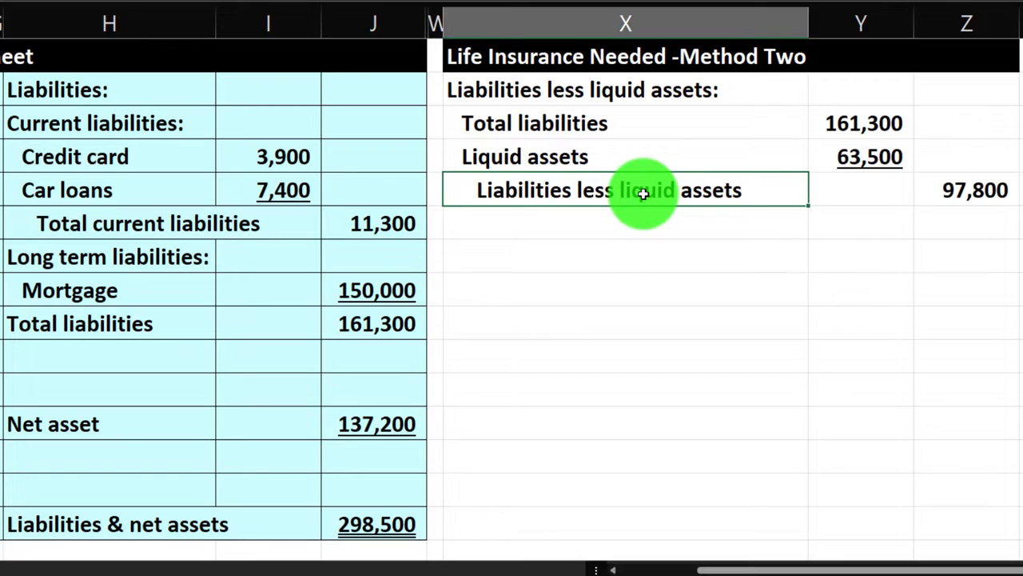
key(Down)
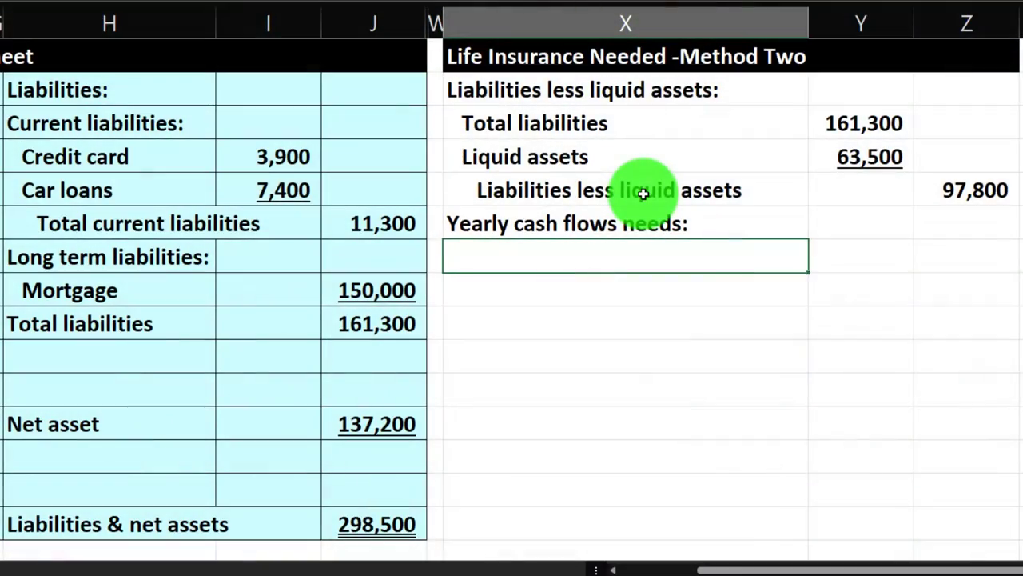
Type 'Current yearly cash flow with no debt' under the Yearly cash flows needs: heading
text(rrent yearly cash flo)
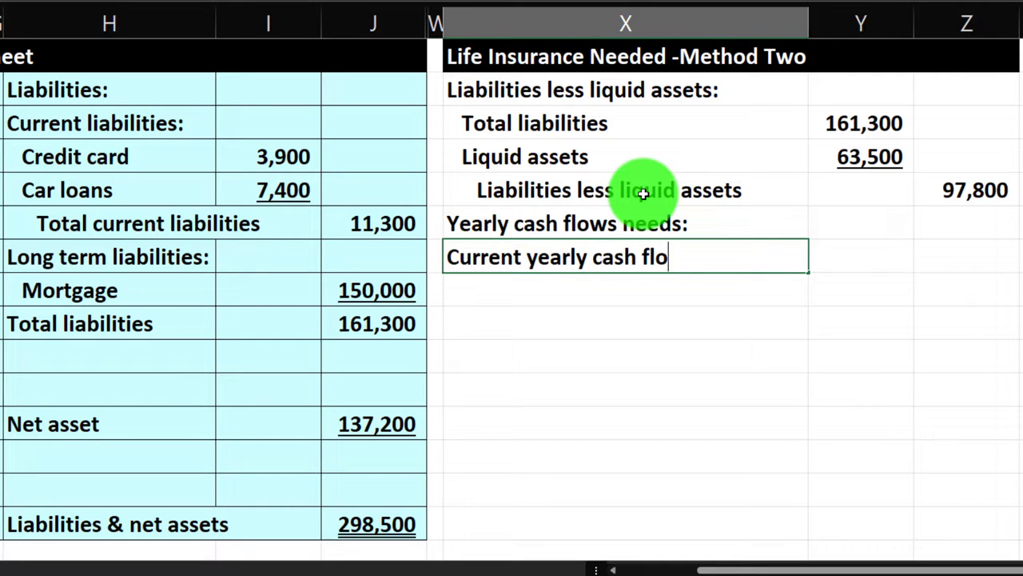
text(w with no )
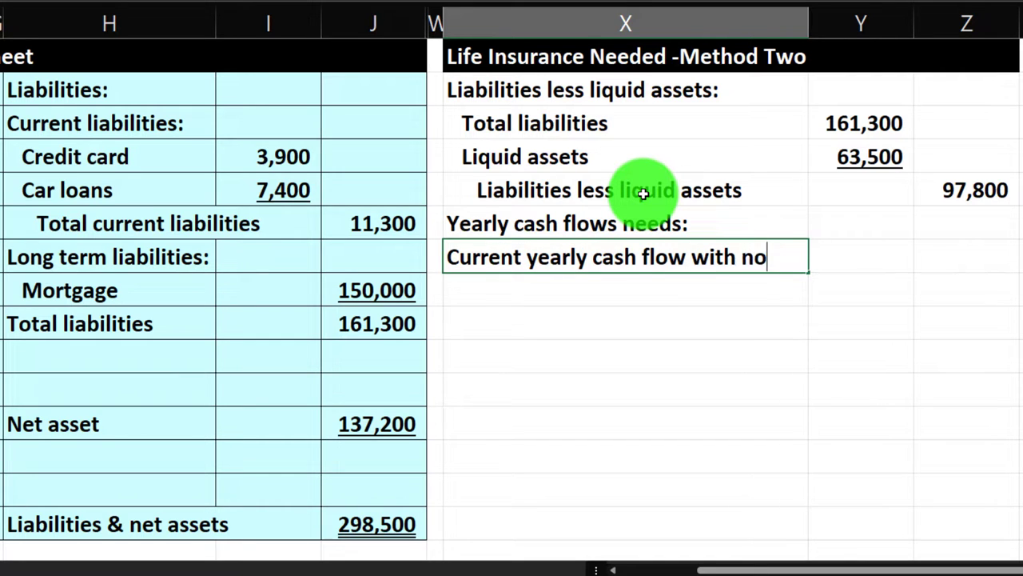
text(debt)
key(Return)
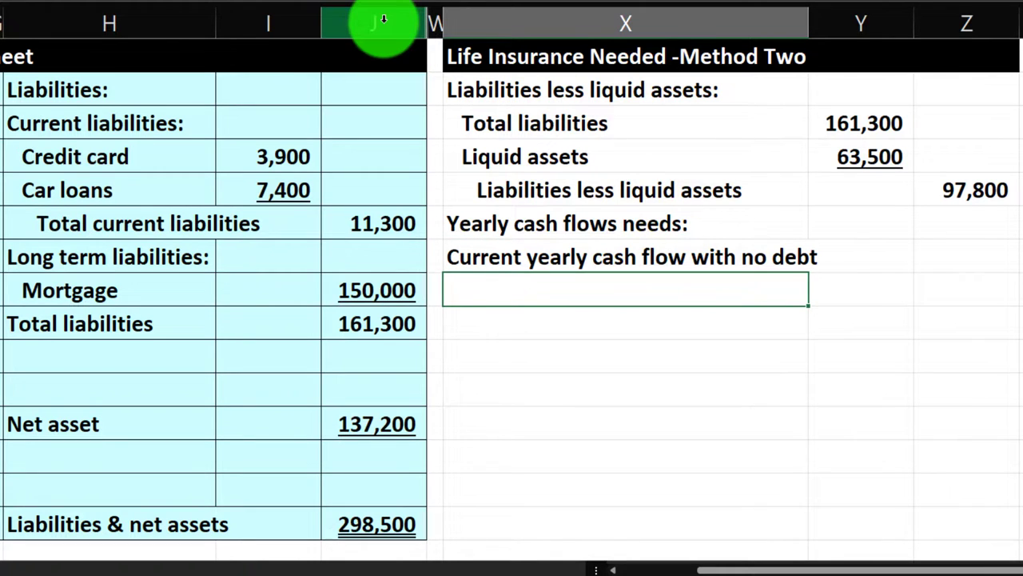
drag(384, 19, 460, 24)
right_click(475, 88)
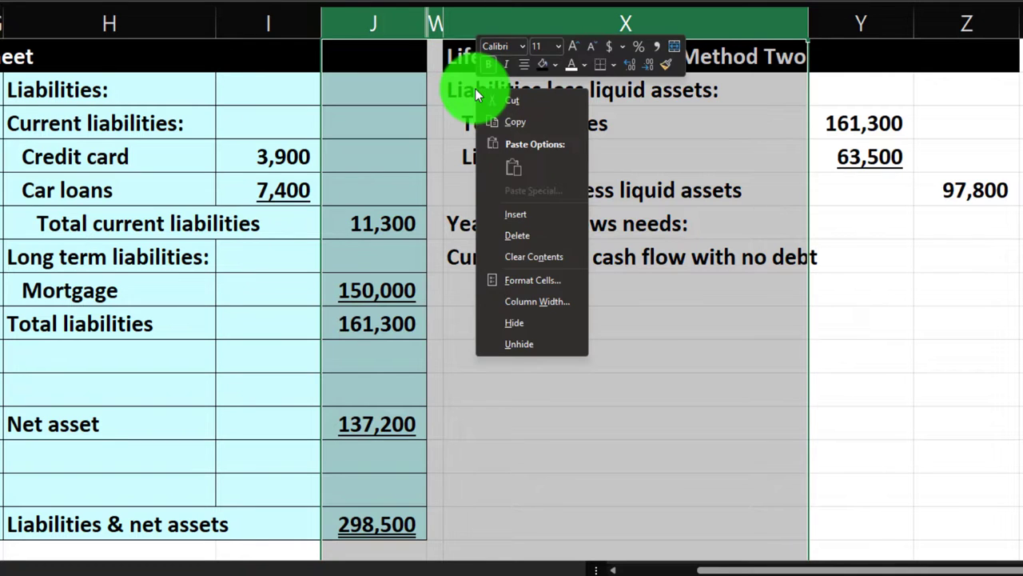
click(525, 343)
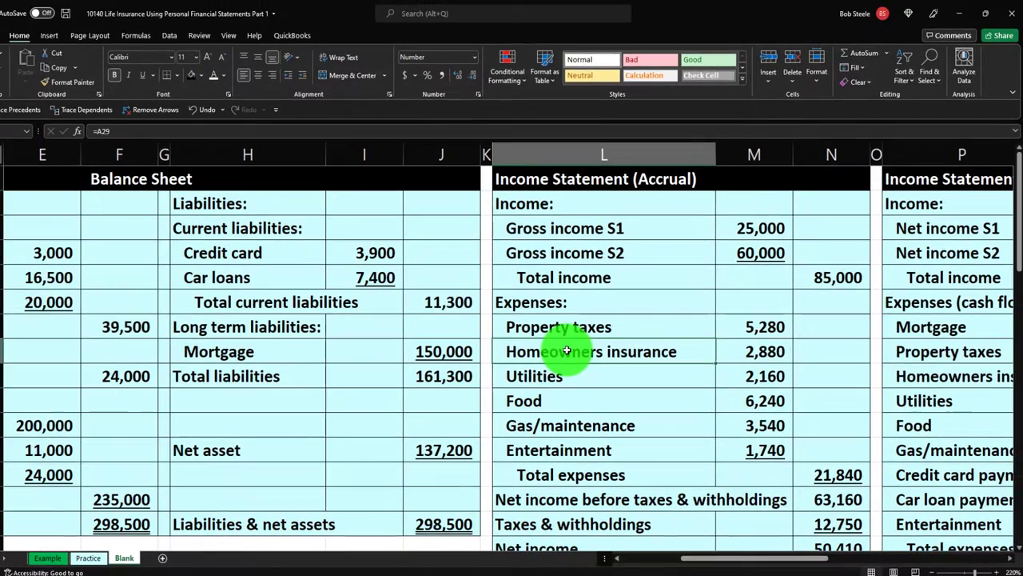
key(Right)
key(Right)
key(Right)
key(Right)
key(Right)
key(Right)
key(Right)
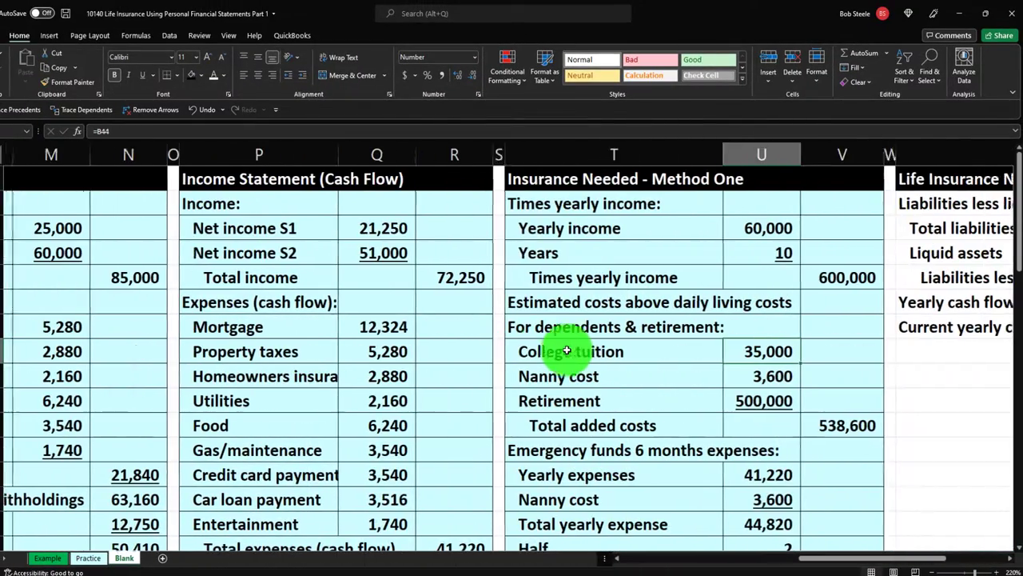
key(Left)
key(Left)
key(Left)
key(Left)
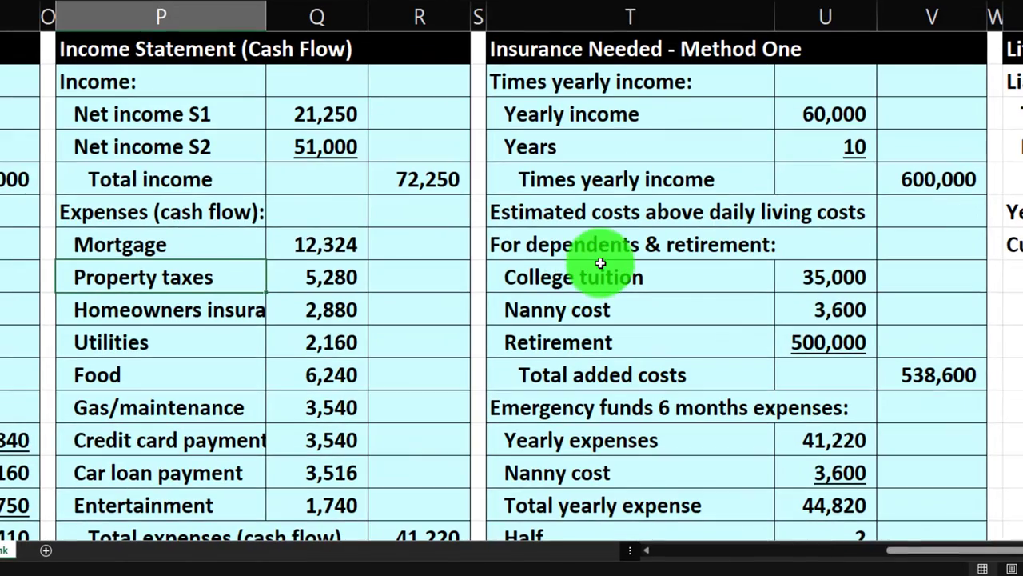
key(Up)
key(Up)
key(Left)
key(Left)
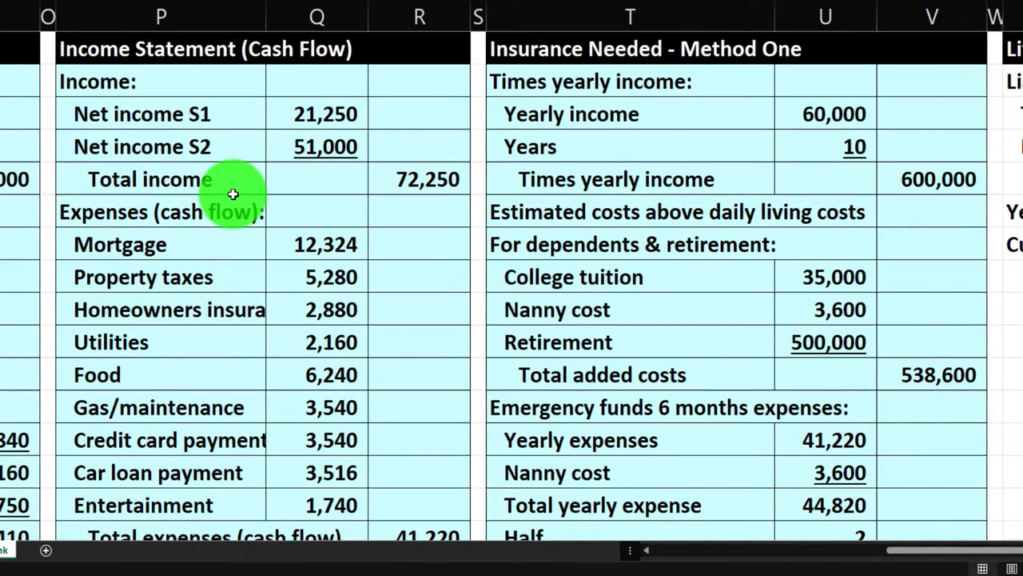
scroll(264, 195, left, 2)
click(391, 153)
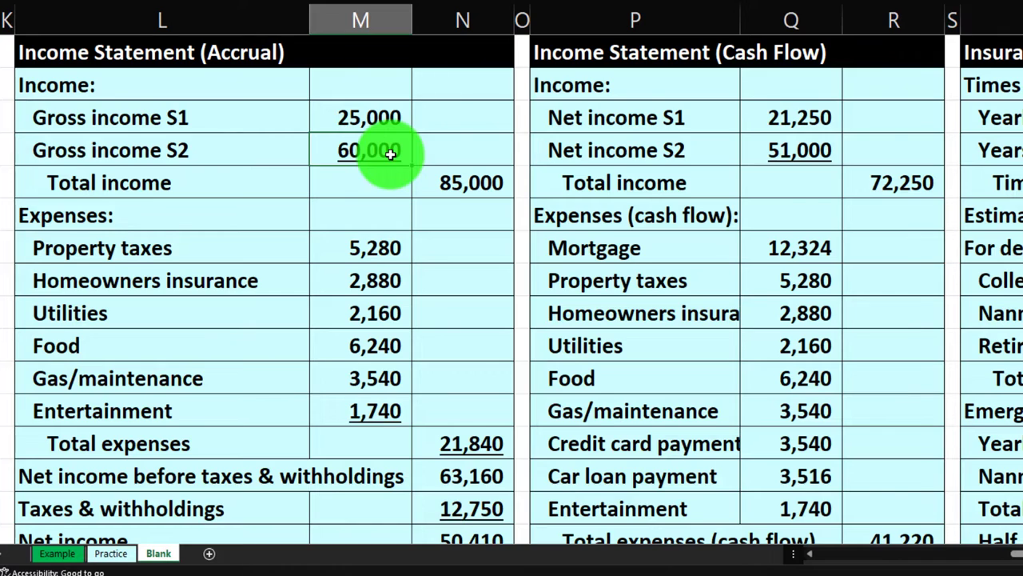
scroll(391, 153, down, 1)
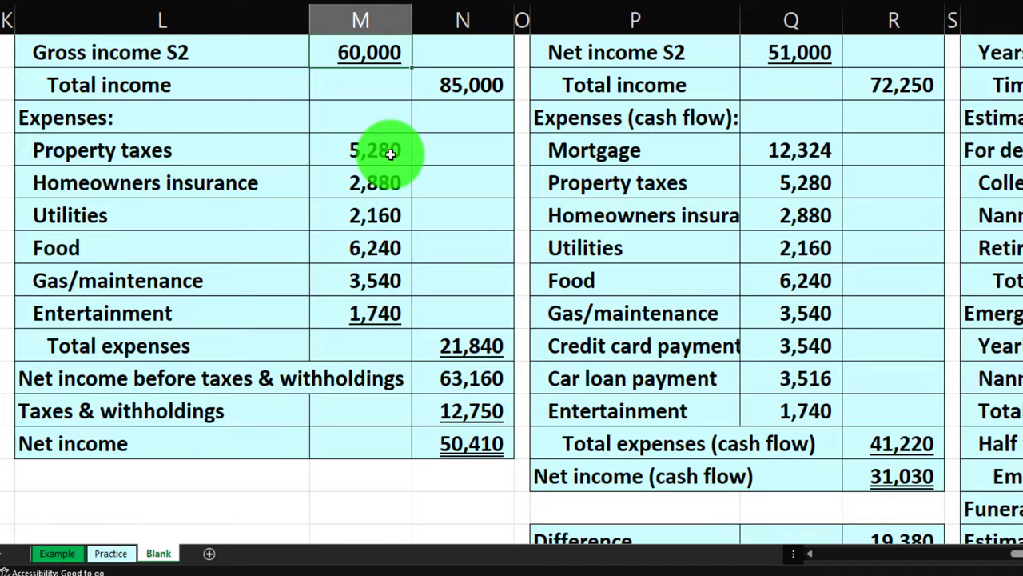
double_click(884, 441)
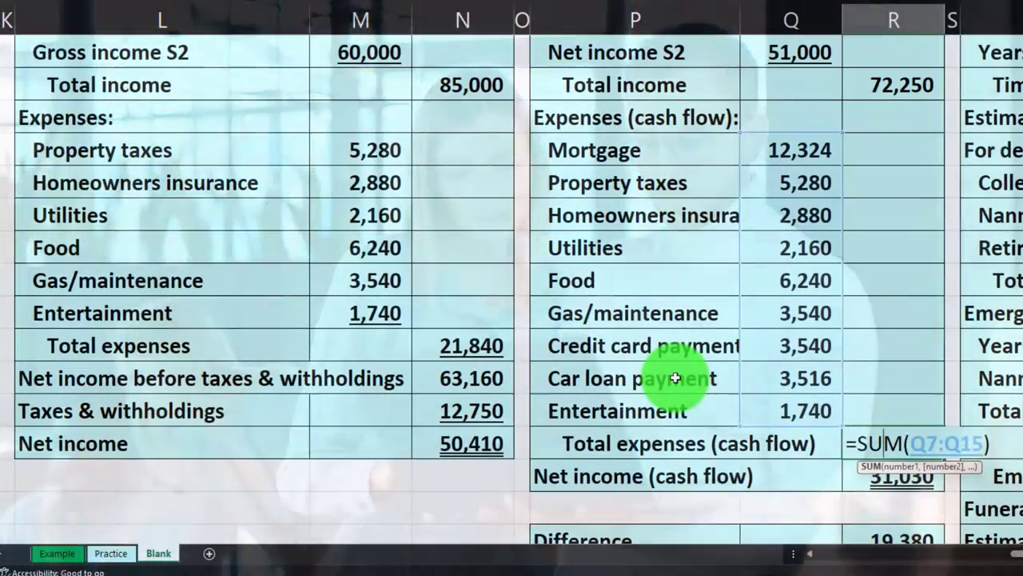
key(Return)
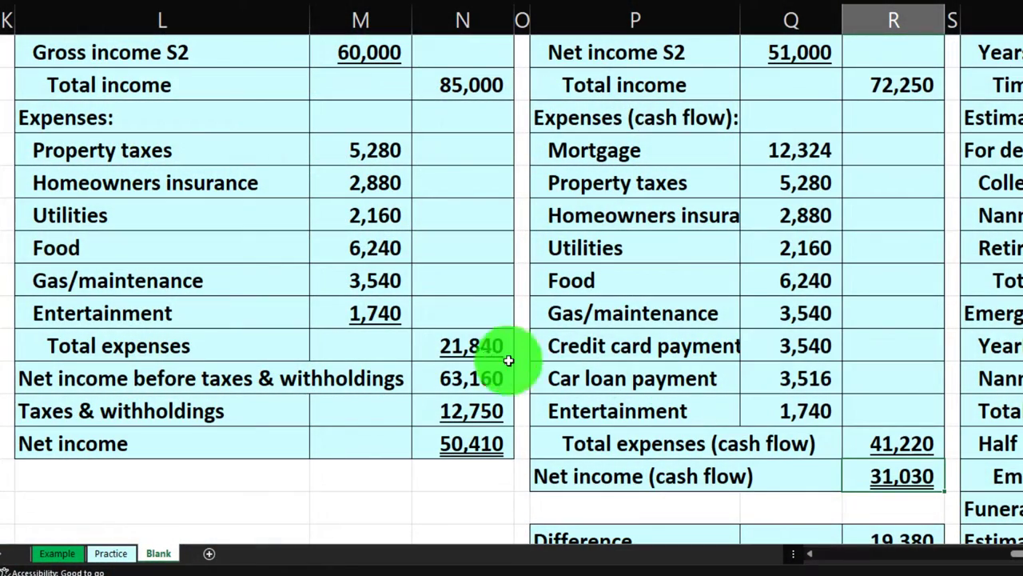
double_click(477, 345)
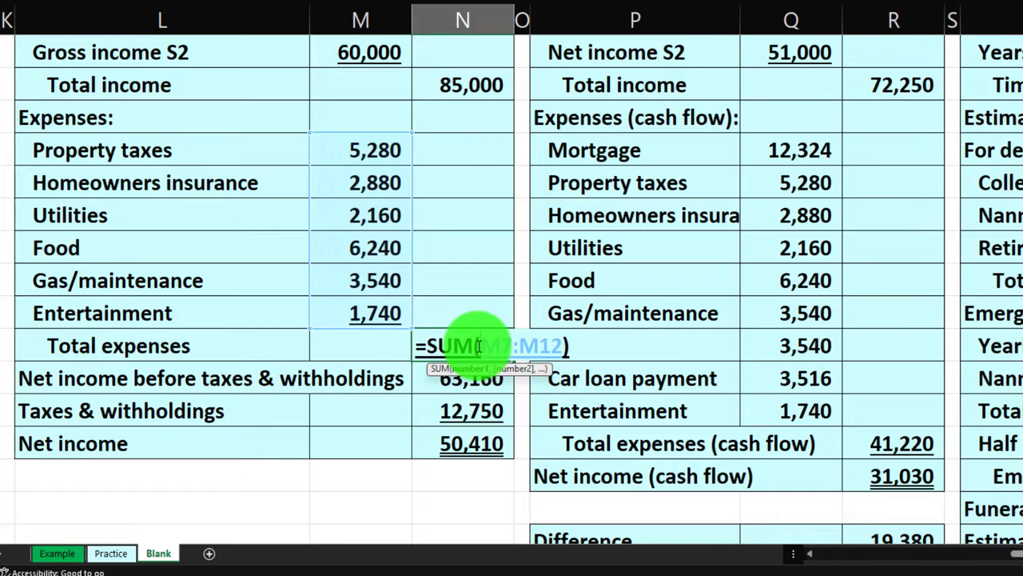
key(Escape)
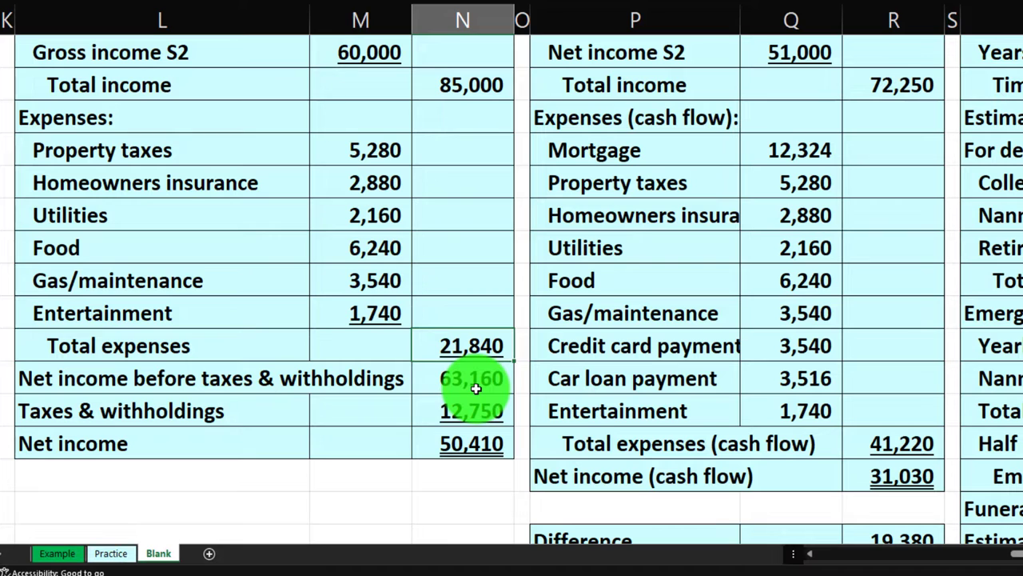
scroll(475, 388, up, 1)
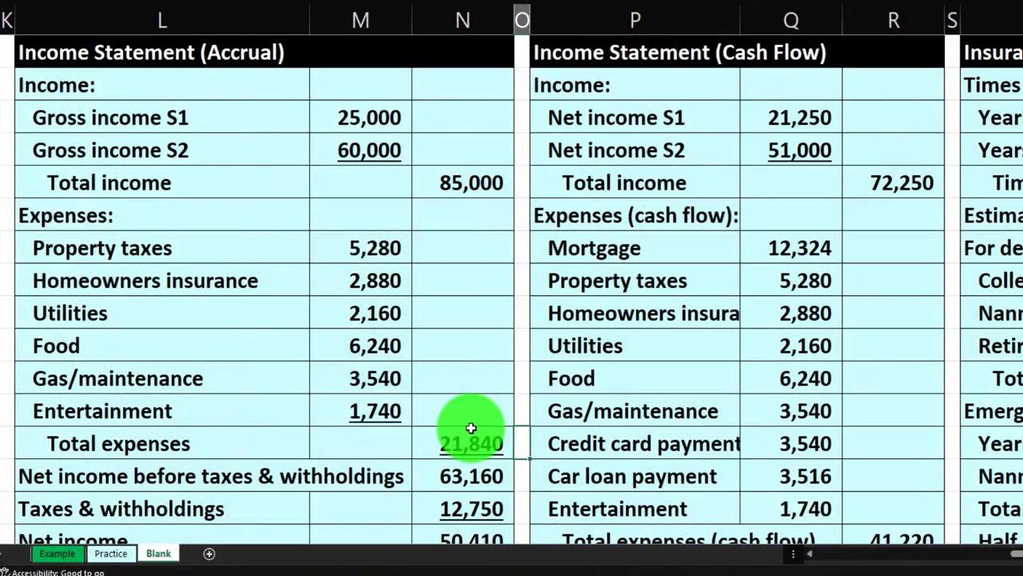
key(Right)
key(Right)
key(Right)
key(Right)
key(Right)
key(Right)
key(Right)
key(Right)
key(Right)
key(Right)
key(Right)
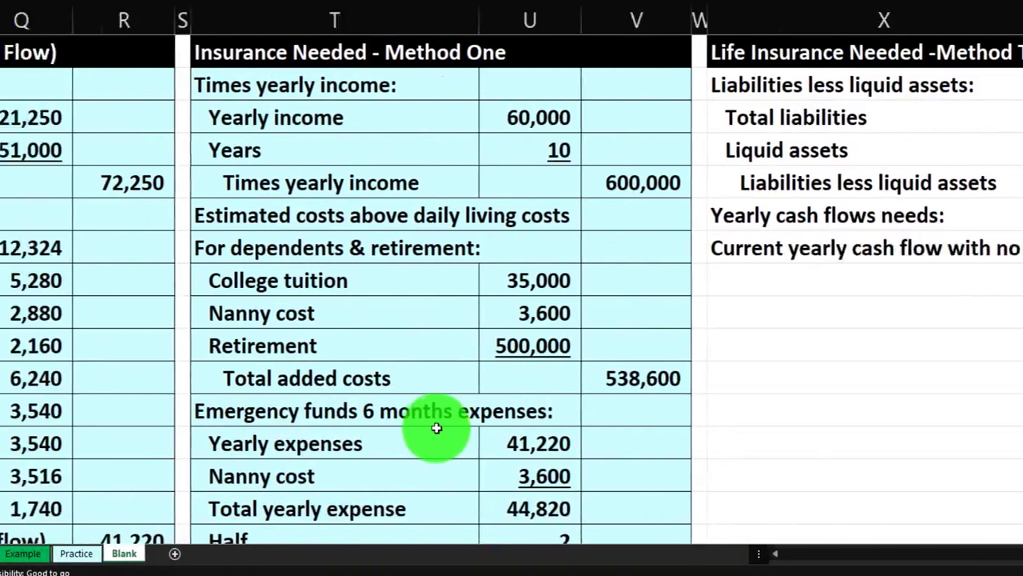
Autofit column X to fit the Current yearly cash flow label
key(Up)
key(Up)
key(Up)
key(Up)
key(Up)
key(Up)
key(Left)
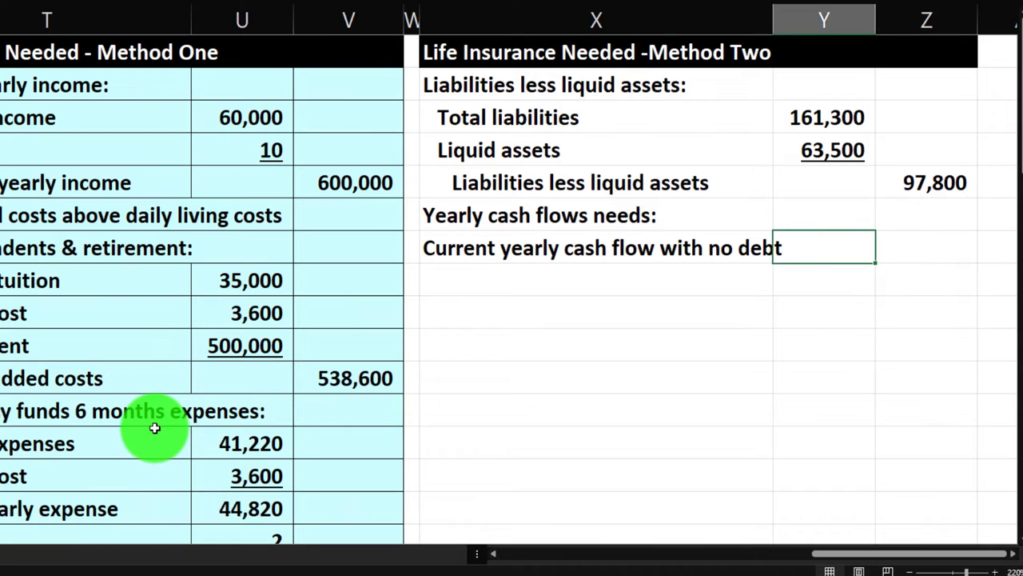
key(Left)
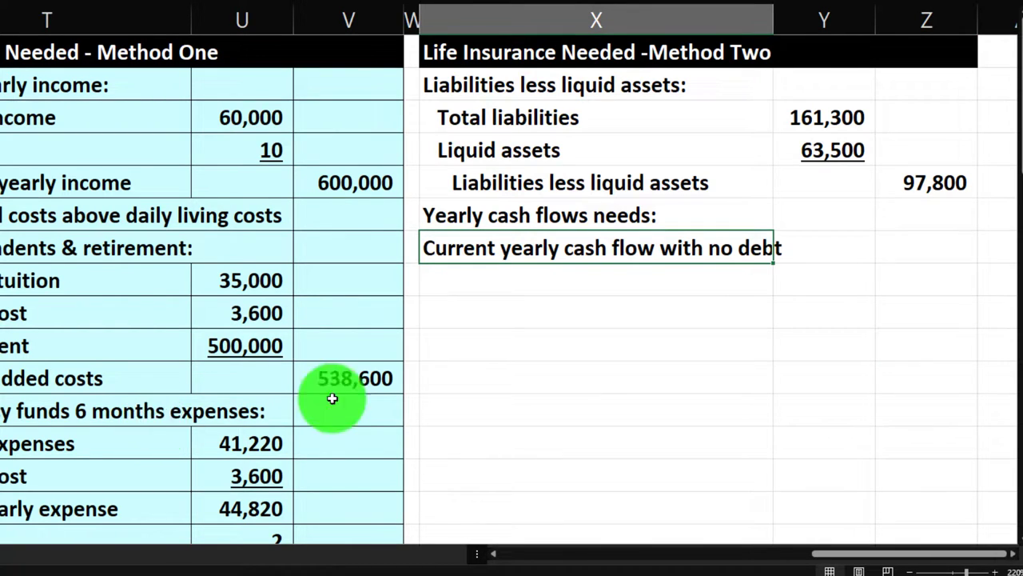
click(794, 247)
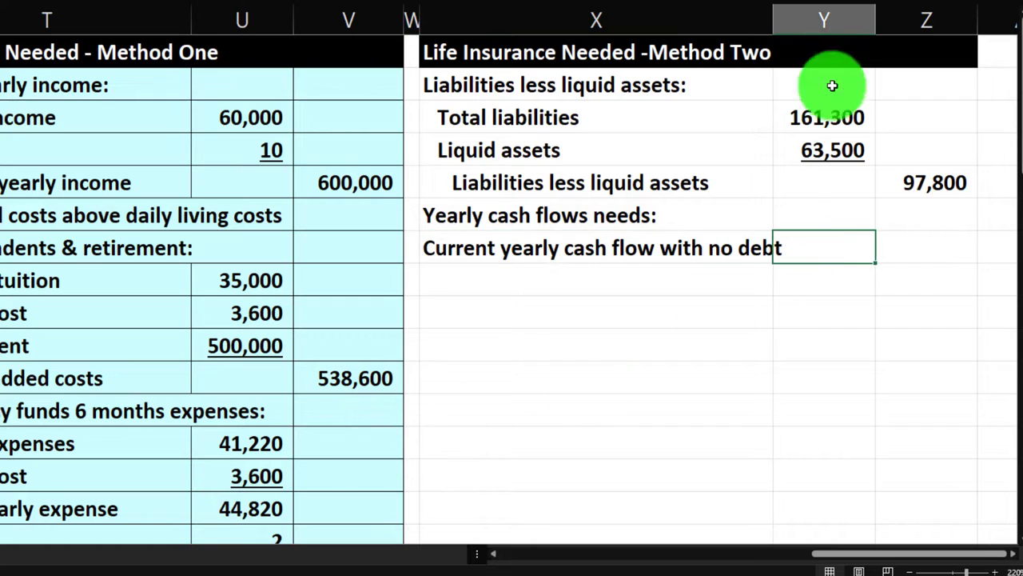
double_click(774, 20)
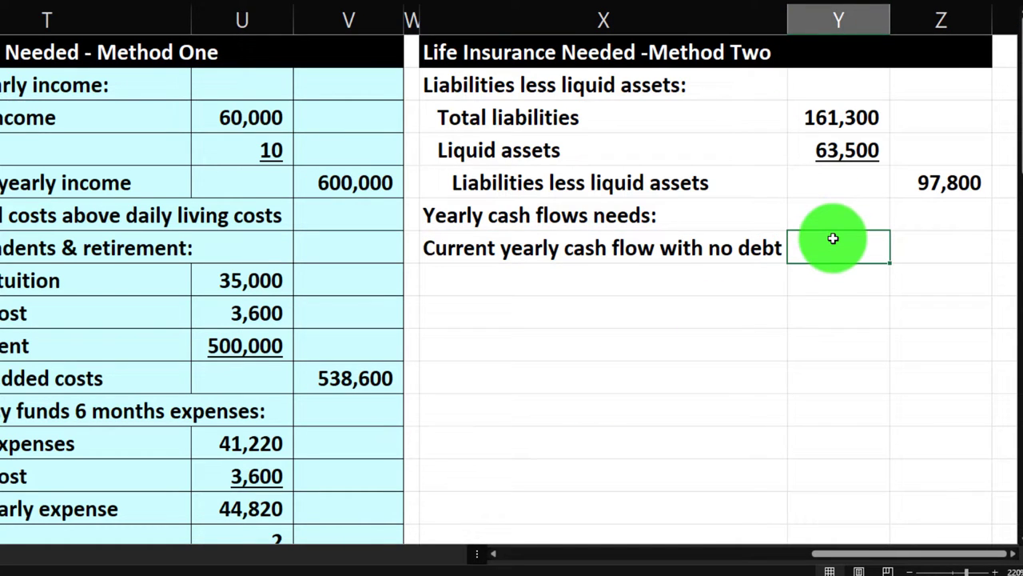
Link the cash flow amount to the accrual statement's Total expenses, 21,840
text(=)
key(Left)
key(Left)
key(Left)
key(Left)
key(Left)
key(Left)
key(Left)
key(Left)
key(Left)
key(Left)
key(Left)
key(Left)
key(Left)
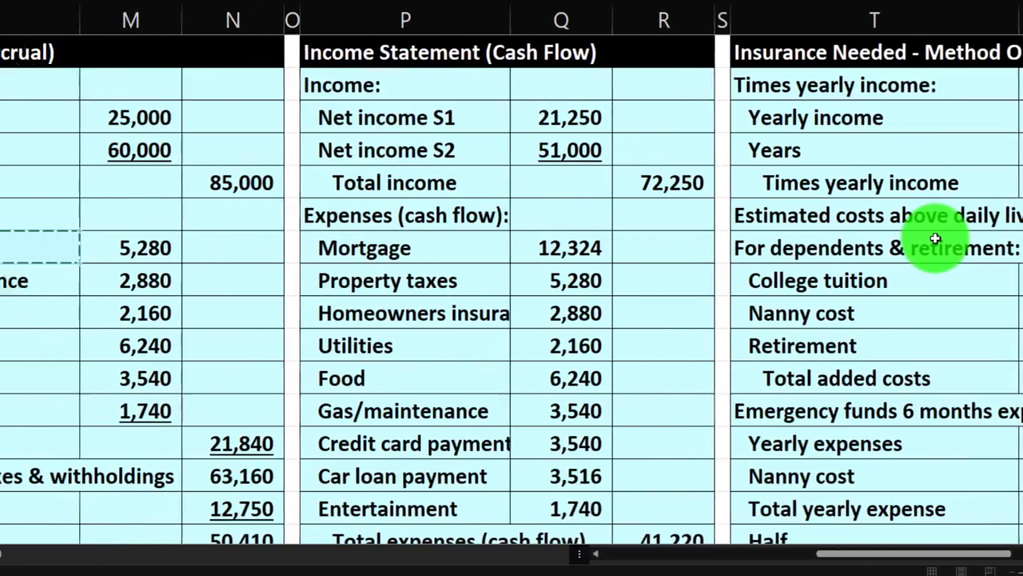
key(Down)
key(Down)
key(Down)
key(Down)
key(Down)
key(Down)
key(Right)
key(Right)
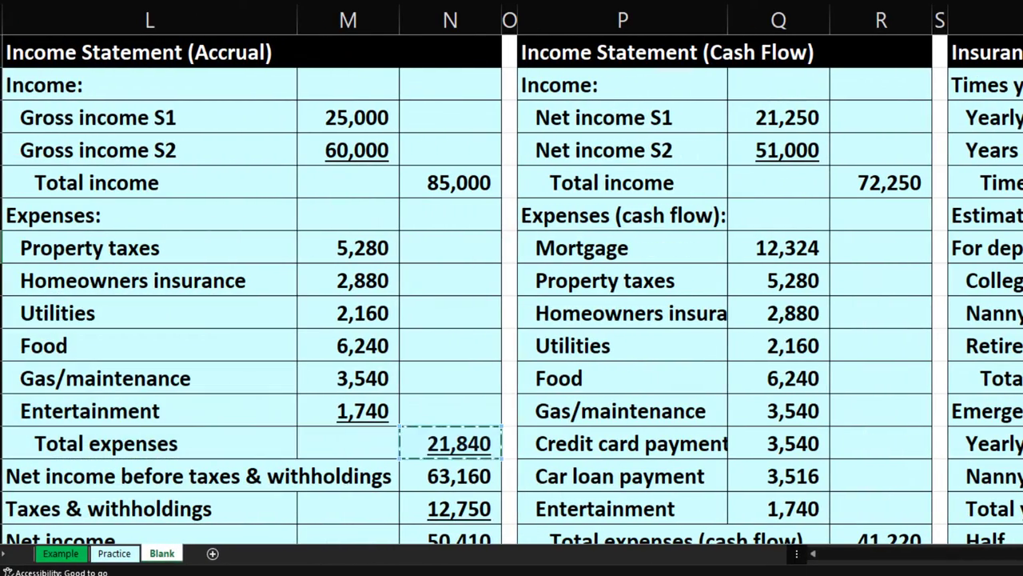
key(Return)
key(Left)
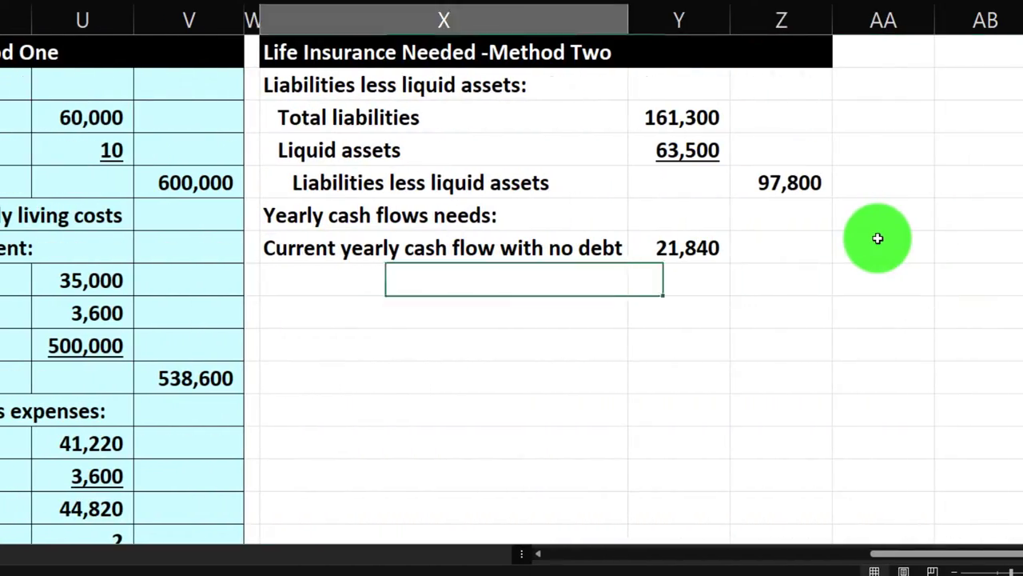
key(Left)
key(Right)
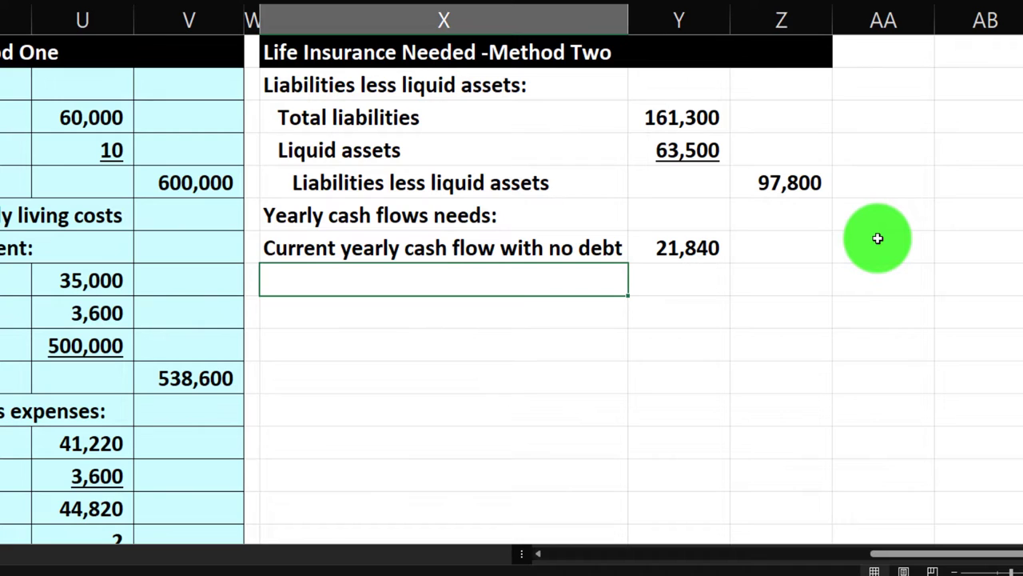
Link the label cell to the Nanny cost fact in column A
text(=)
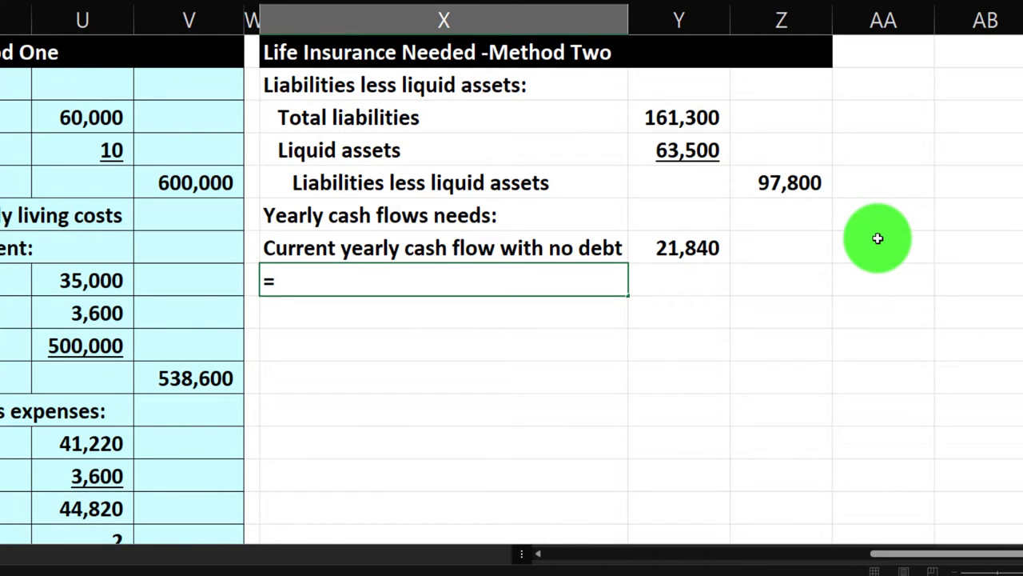
key(Left)
key(Left)
key(Left)
key(Left)
key(Left)
key(Left)
key(Left)
key(Left)
key(Left)
key(Left)
key(Left)
key(Left)
key(Left)
key(Left)
key(Left)
key(Left)
key(Left)
key(Left)
key(Left)
key(Left)
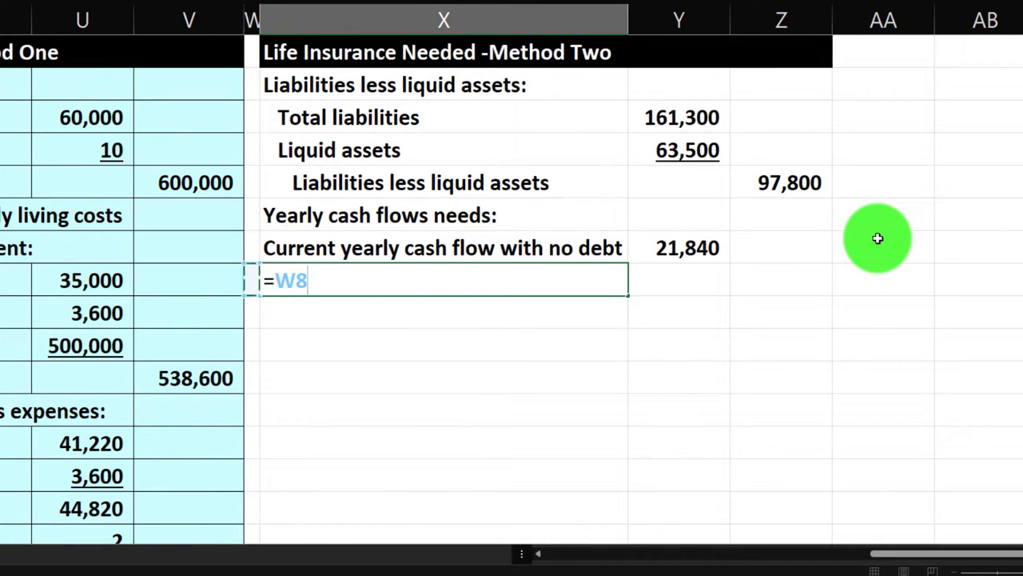
key(Up)
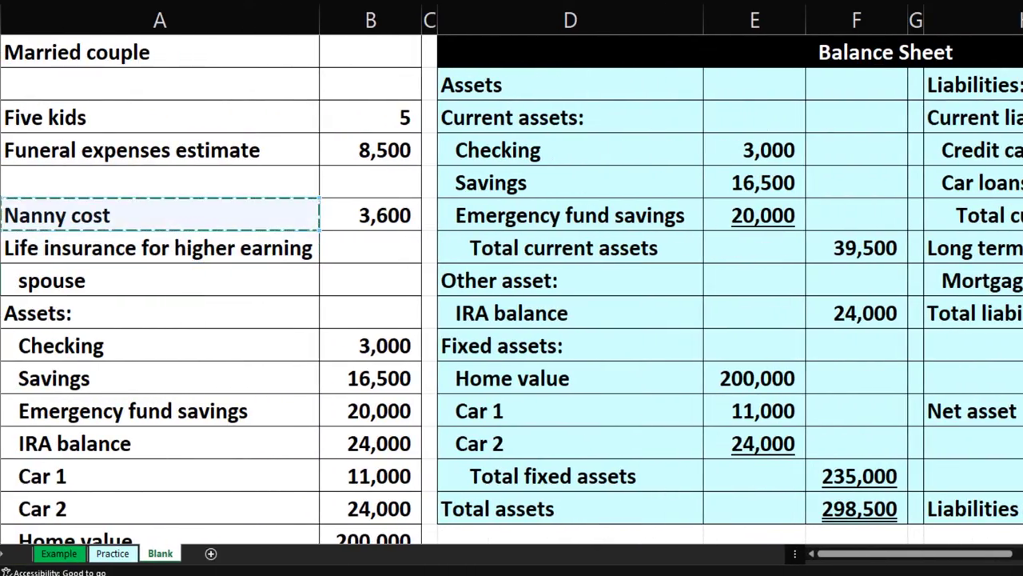
key(Return)
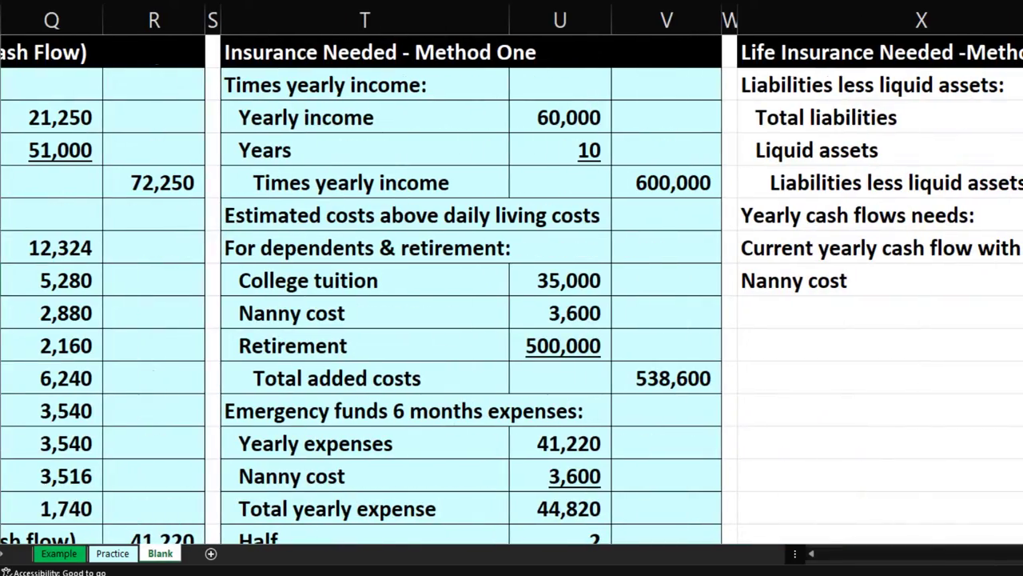
Compare Method One's Nanny cost and Yearly income label-amount pairs
scroll(836, 356, right, 3)
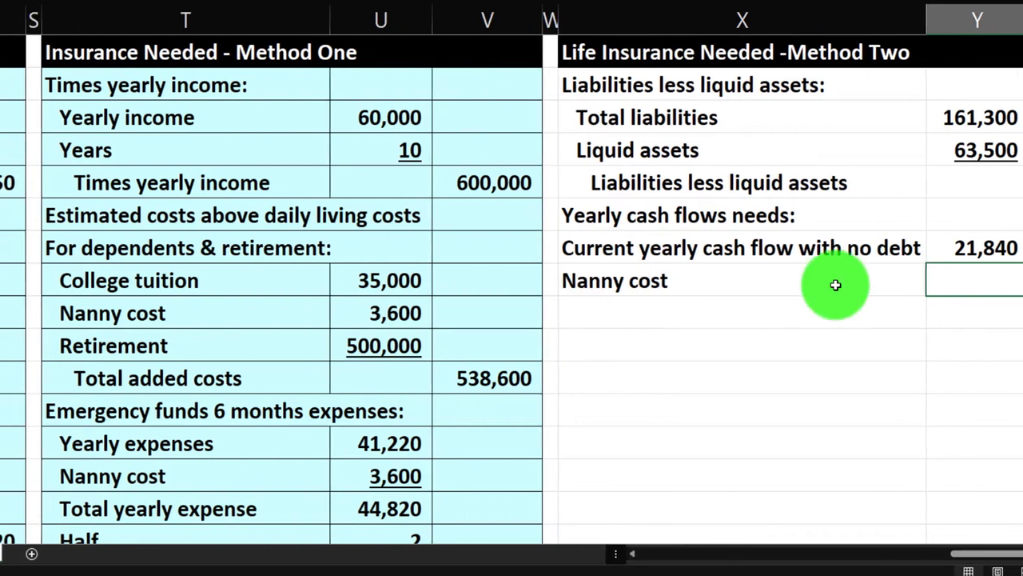
click(380, 322)
drag(380, 322, 339, 312)
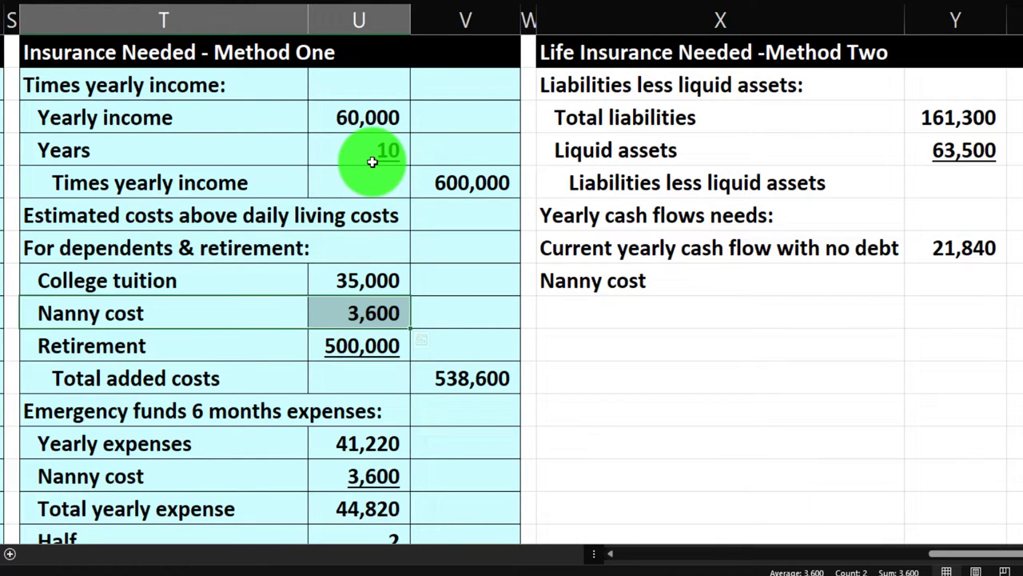
click(366, 126)
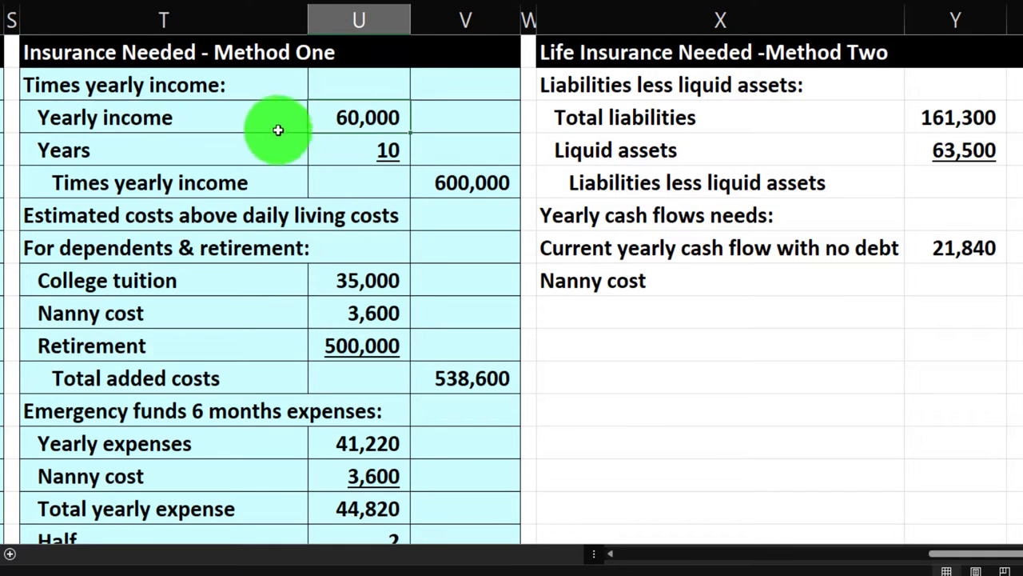
click(306, 119)
drag(306, 118, 315, 108)
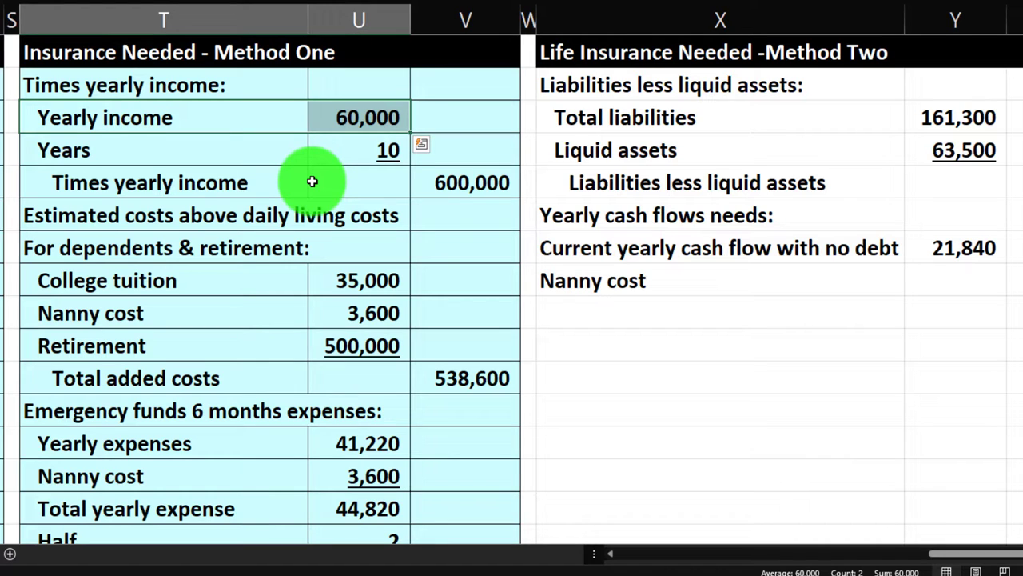
click(251, 325)
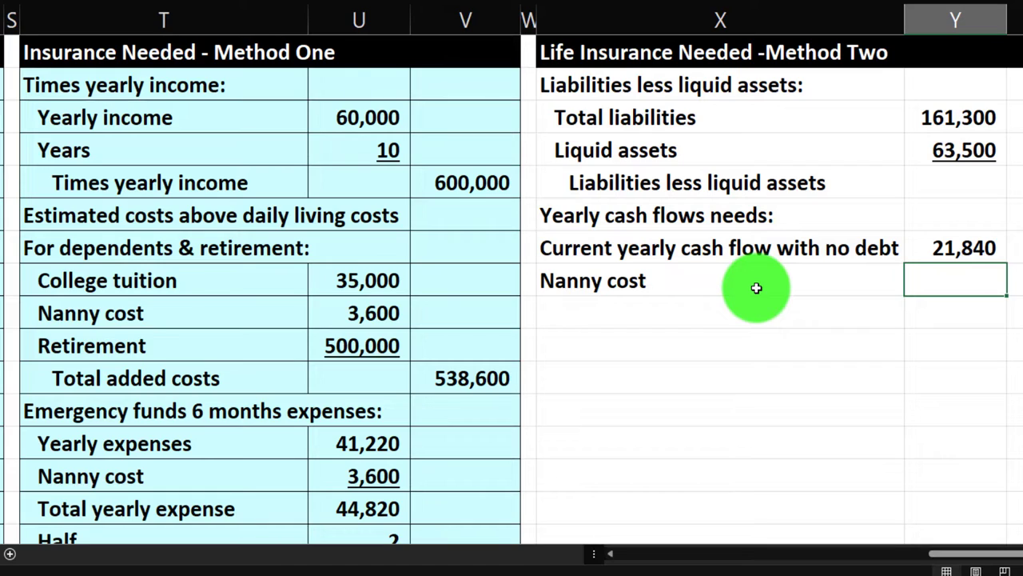
Link the amount cell to the 3,600 nanny cost in column B
text(=)
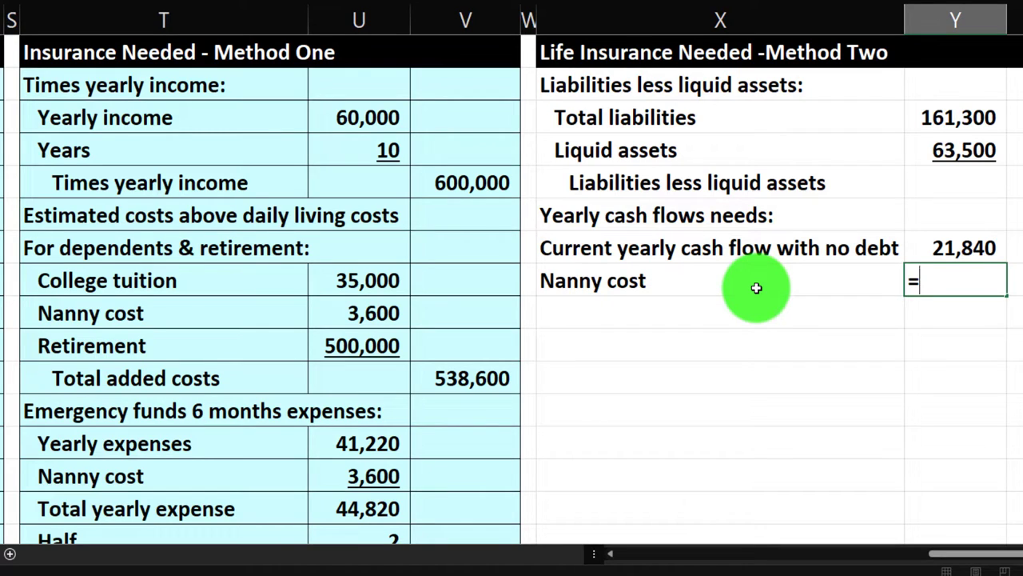
key(Left)
key(Left)
key(Left)
key(Left)
key(Left)
key(Left)
key(Left)
key(Left)
key(Left)
key(Left)
key(Left)
key(Left)
key(Left)
key(Left)
key(Left)
key(Left)
key(Left)
key(Left)
key(Left)
key(Left)
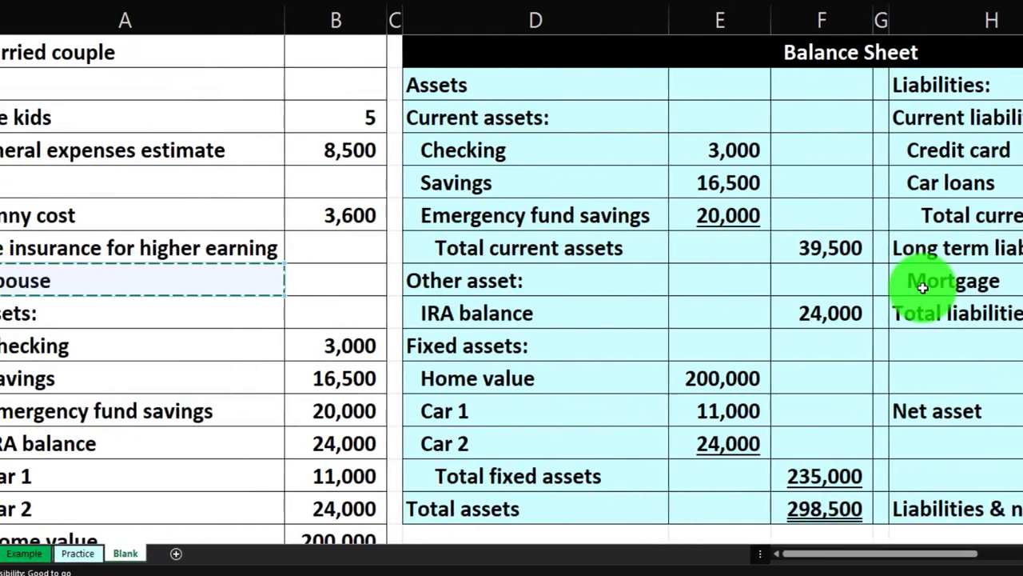
key(Up)
key(Up)
key(Up)
key(Down)
key(Right)
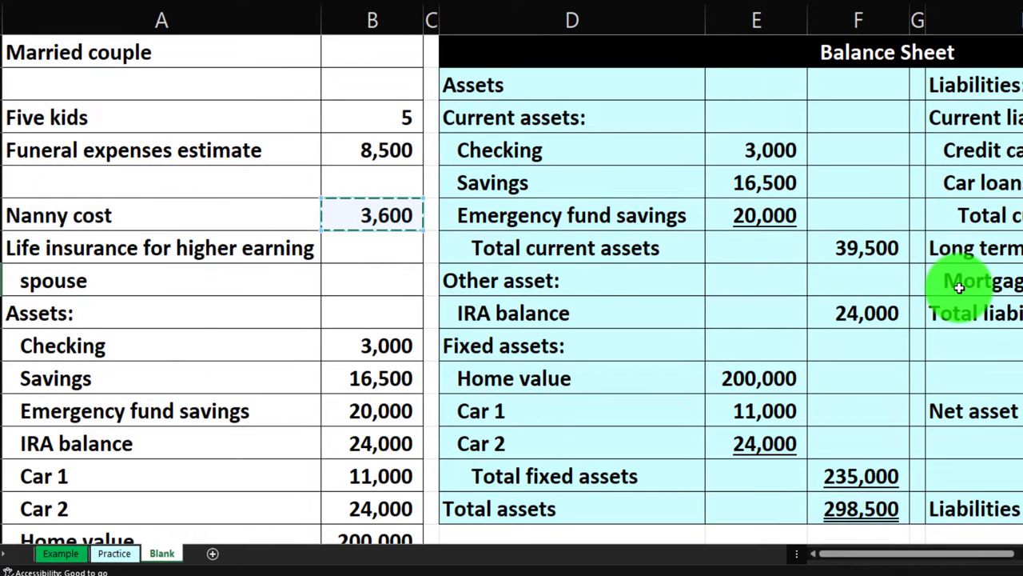
key(Return)
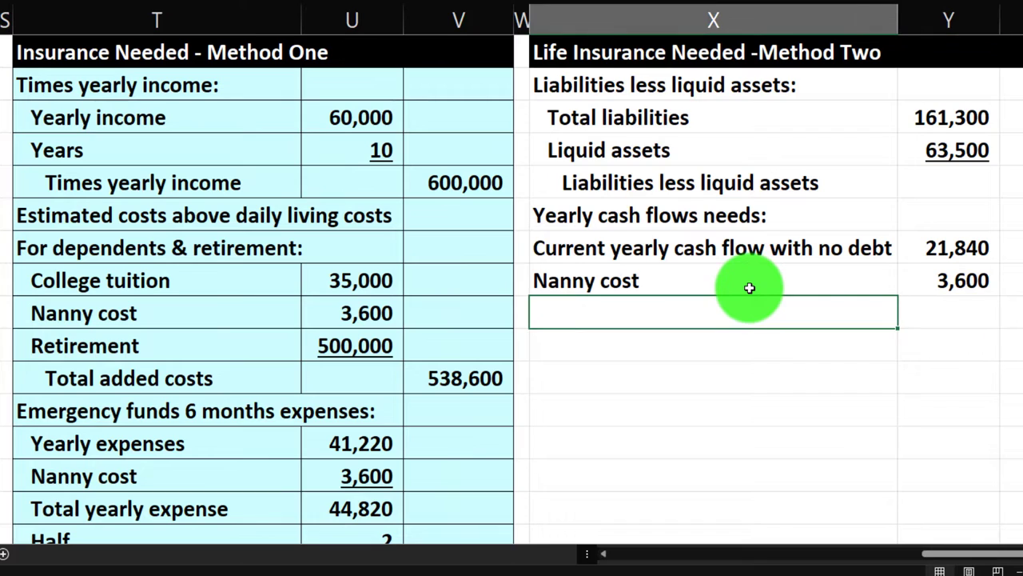
Label row 9 'Estimated yearly cash flow' and sum Y7:Y8 to get 25,440
text(Estimate)
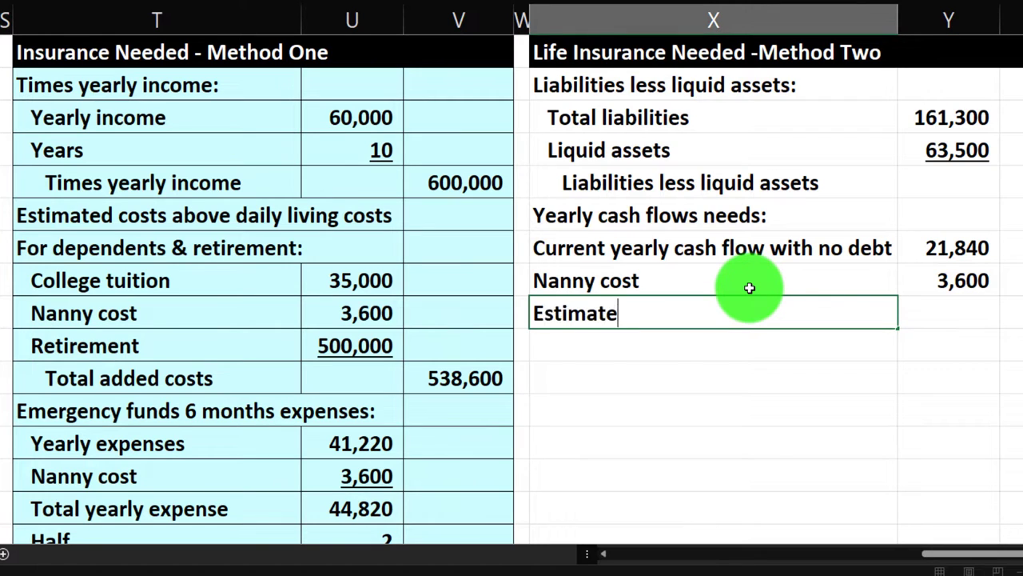
text(d yearly)
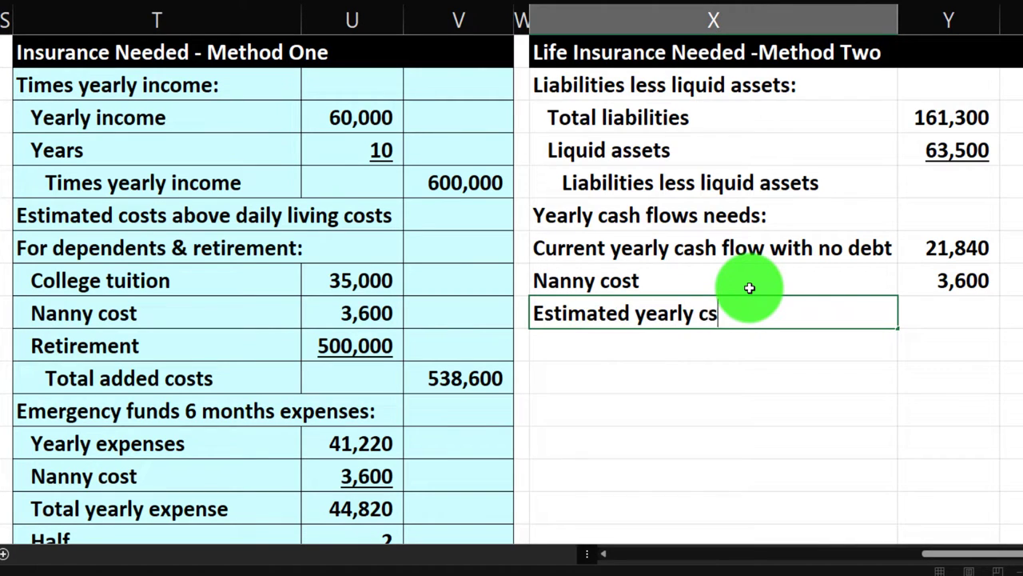
text( cash flow)
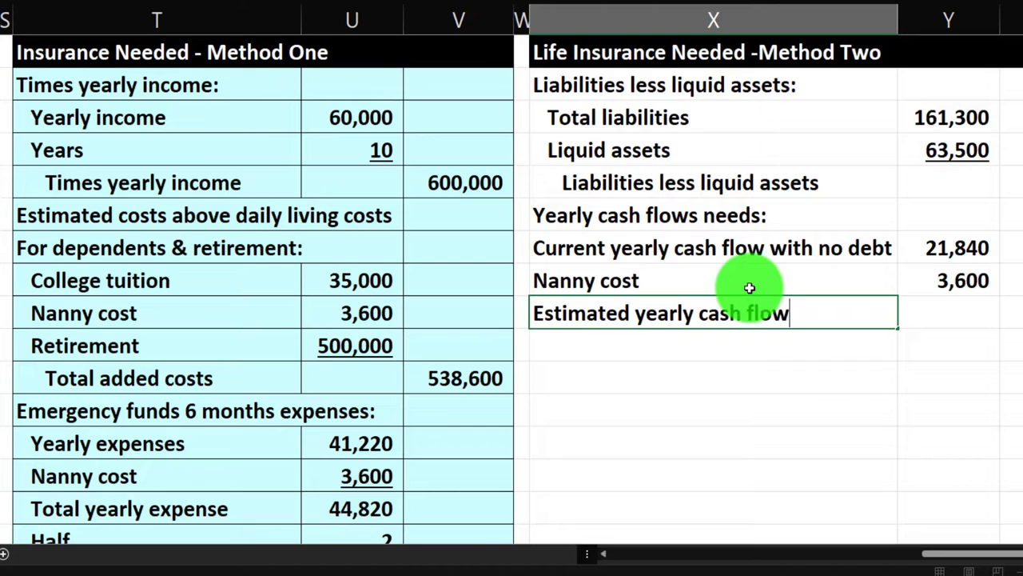
key(Tab)
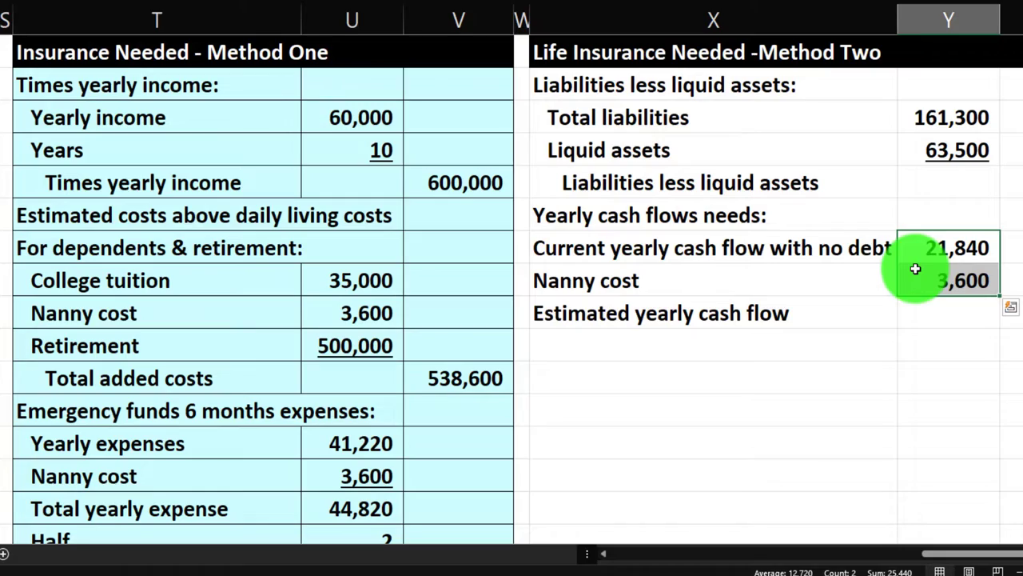
click(917, 247)
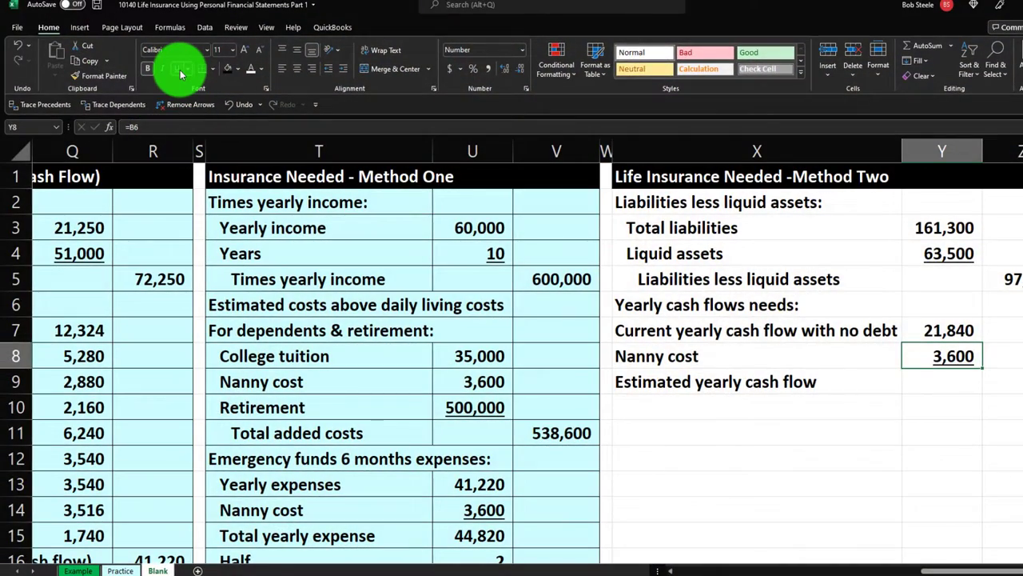
key(Return)
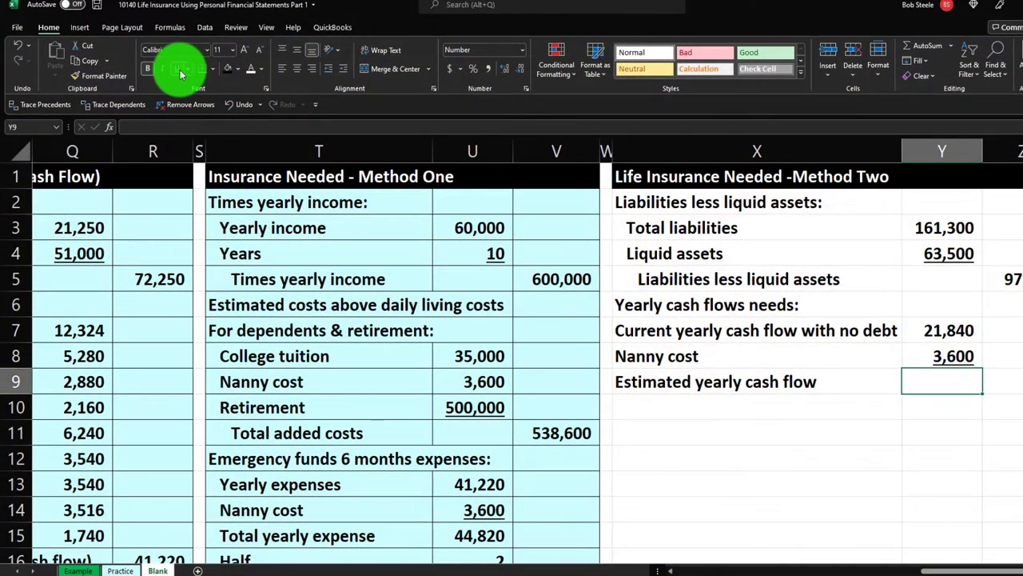
text(=sum()
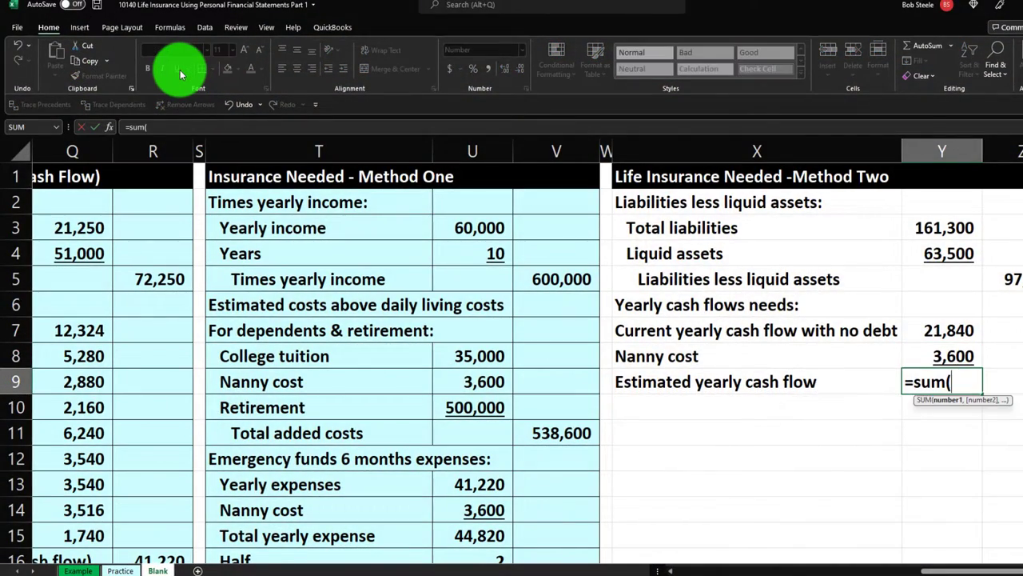
key(shift+Up)
key(Return)
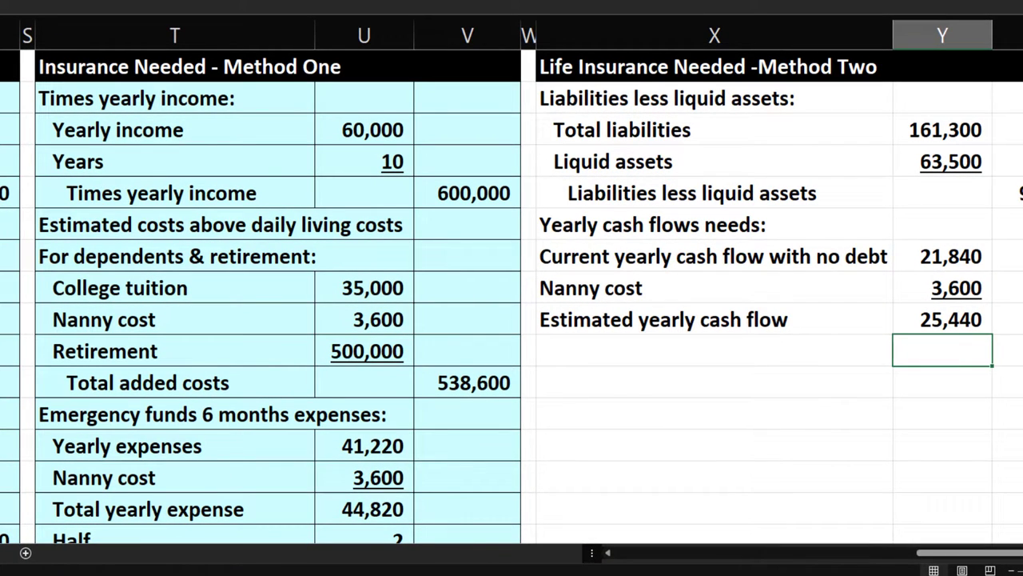
click(715, 349)
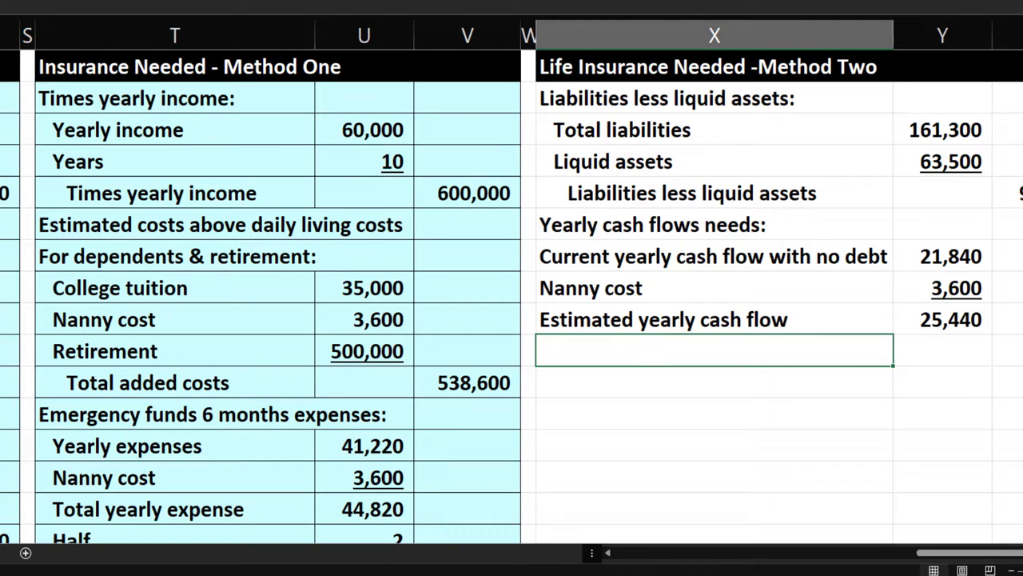
Enter the label 'Years needed' in X10
text(Year)
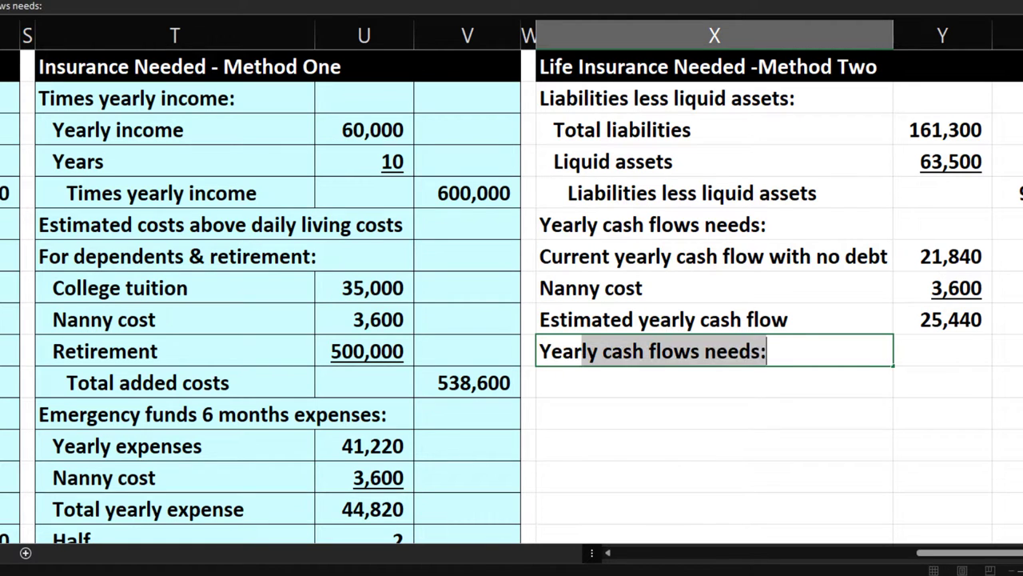
text(s needed)
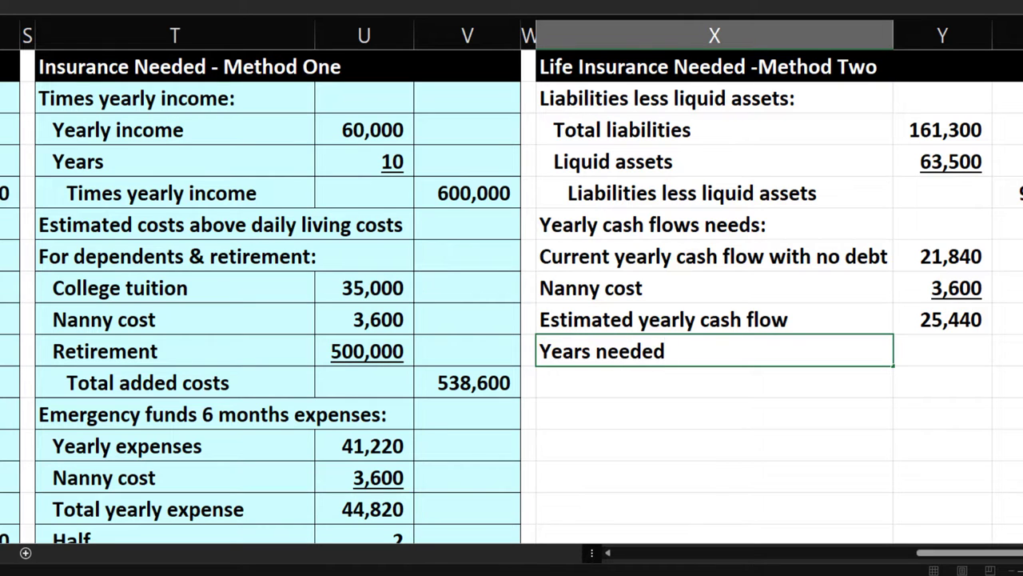
key(Return)
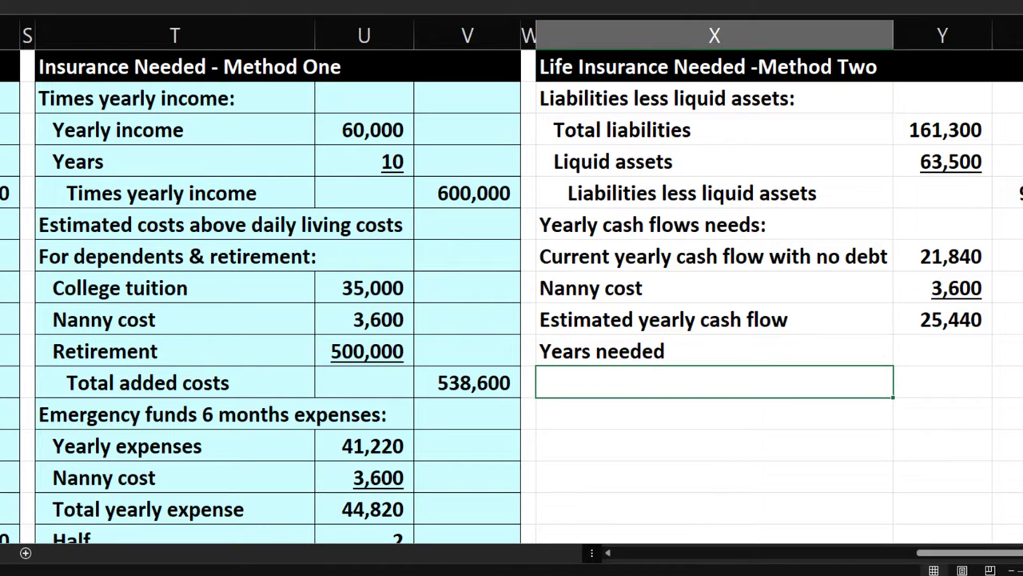
Link Y10 to the years-until-youngest-child-is-18 value (10) and underline it
click(935, 261)
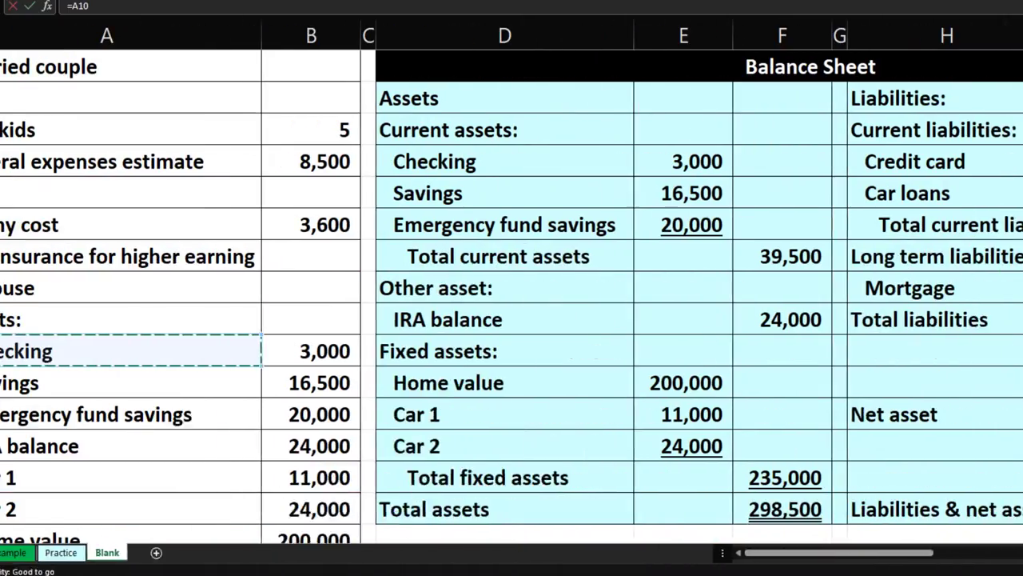
key(Down)
key(Down)
key(Down)
key(Down)
key(Down)
key(Down)
key(Down)
key(Down)
key(Down)
key(Down)
key(Down)
key(Down)
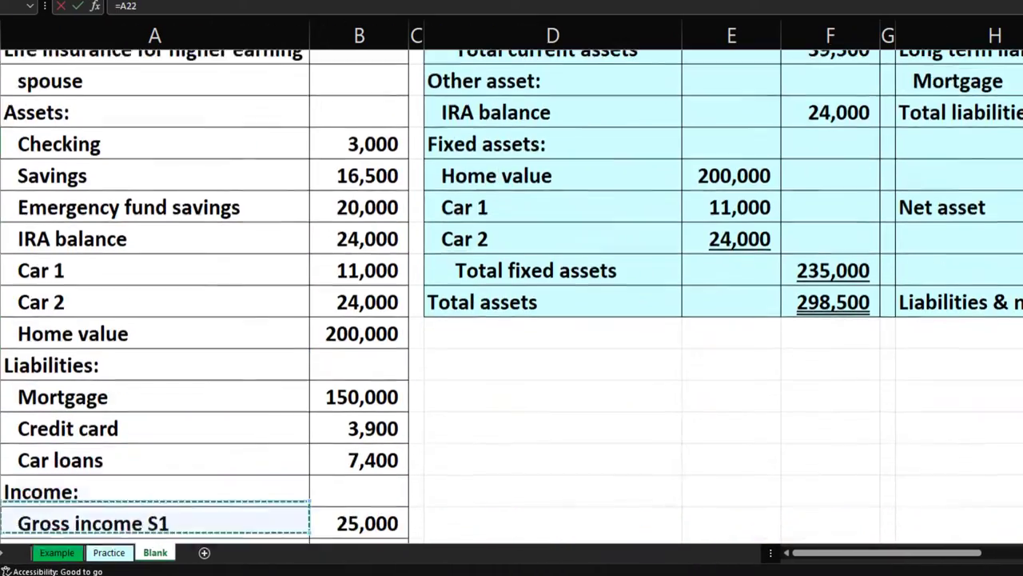
key(Down)
key(Down)
key(Down)
key(Down)
key(Down)
key(Down)
key(Down)
key(Down)
key(Down)
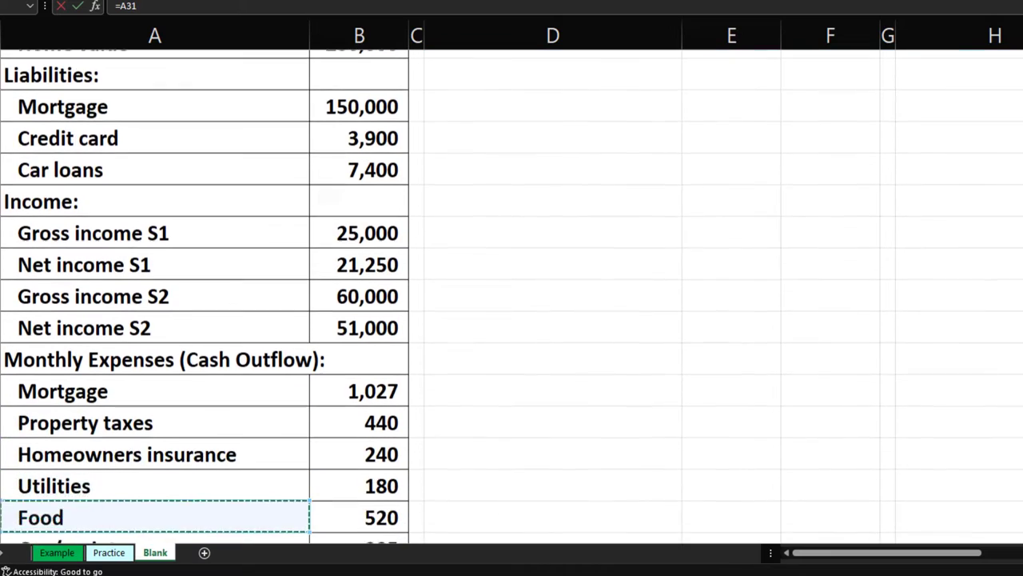
key(Down)
key(Down)
key(Down)
key(Down)
key(Down)
key(Down)
key(Down)
key(Down)
key(Down)
key(Down)
key(Down)
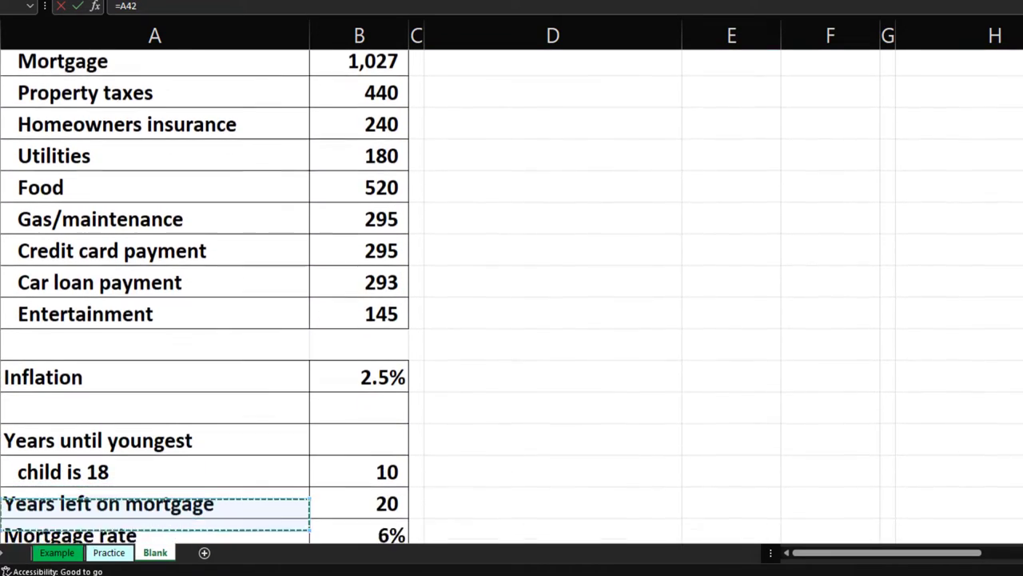
key(Down)
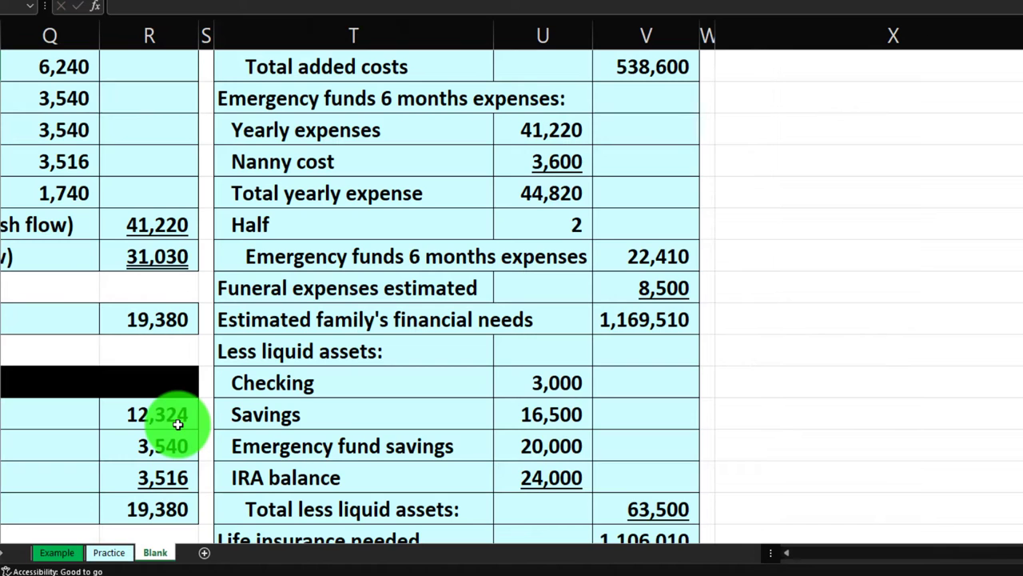
scroll(177, 420, up, 2)
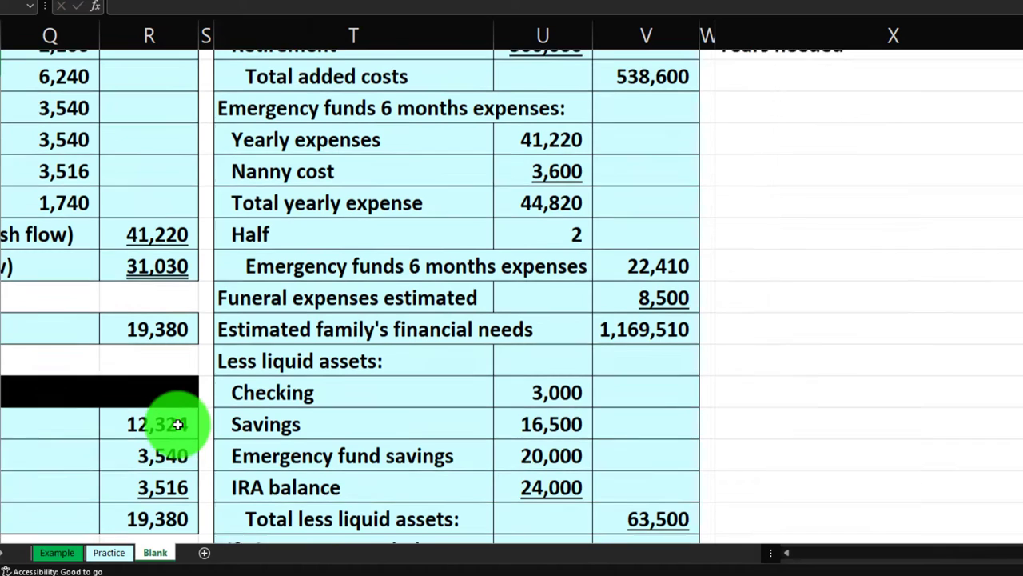
key(Right)
key(Right)
scroll(76, 423, up, 1)
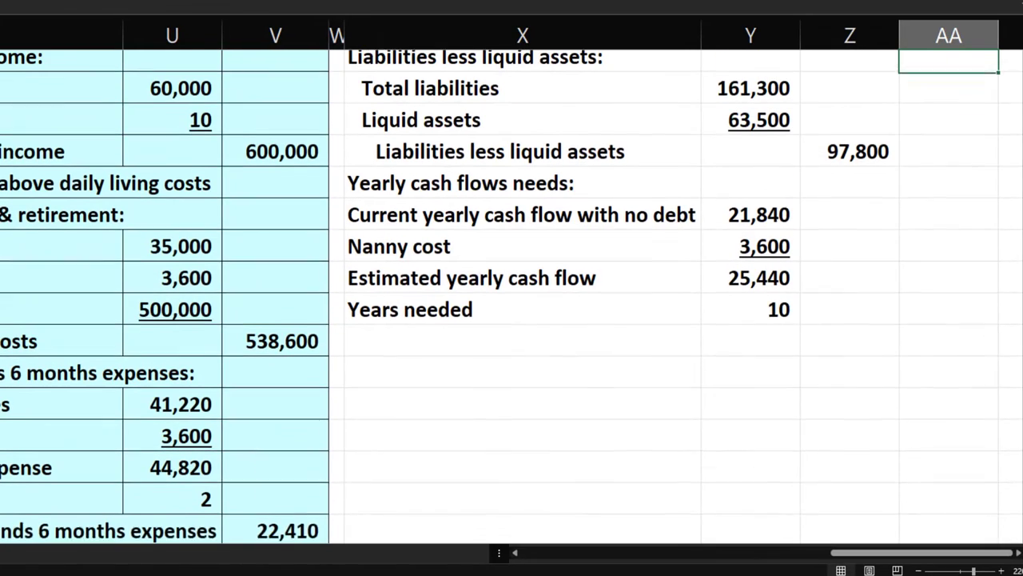
key(Up)
key(Left)
key(Left)
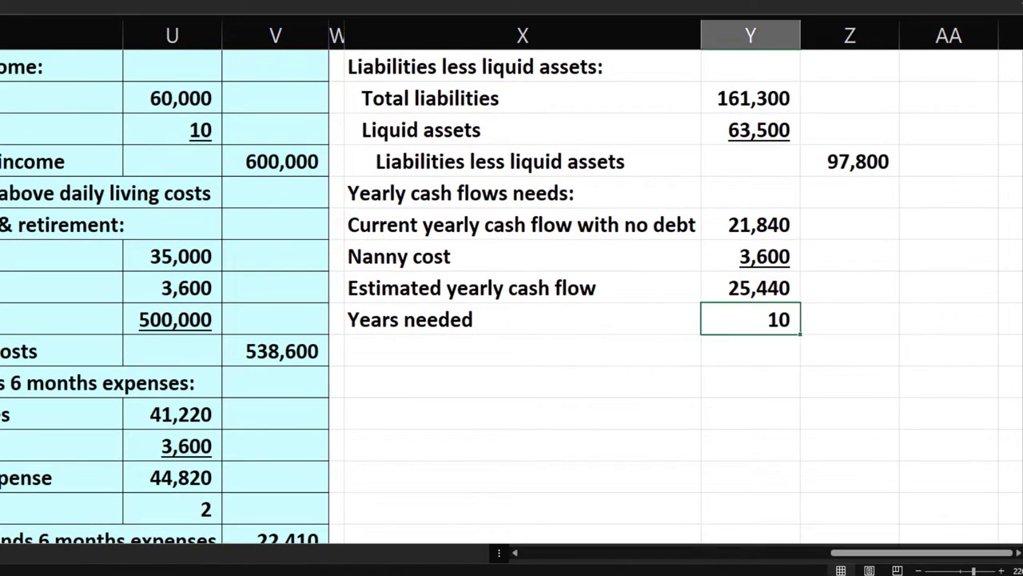
key(Up)
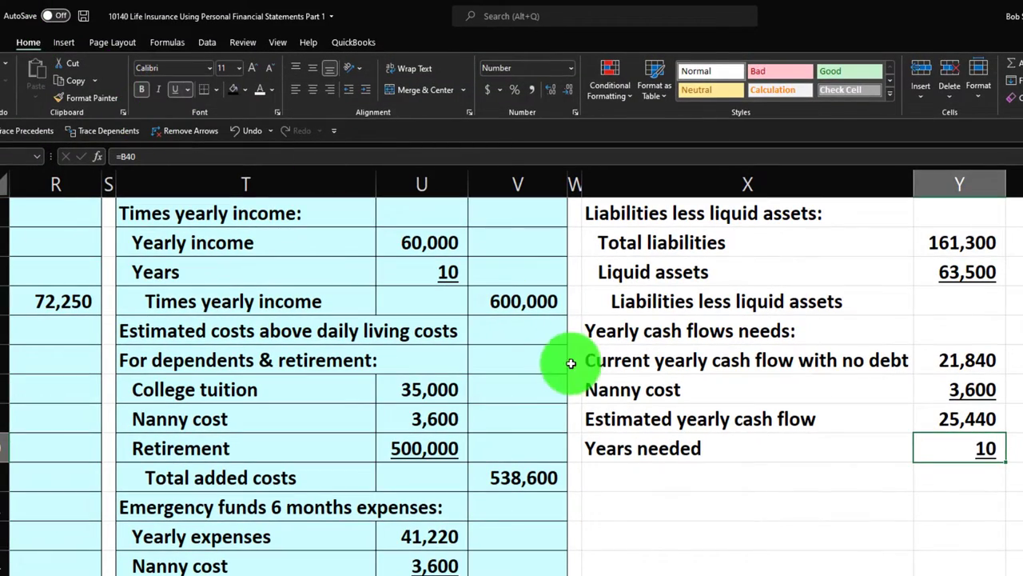
click(652, 474)
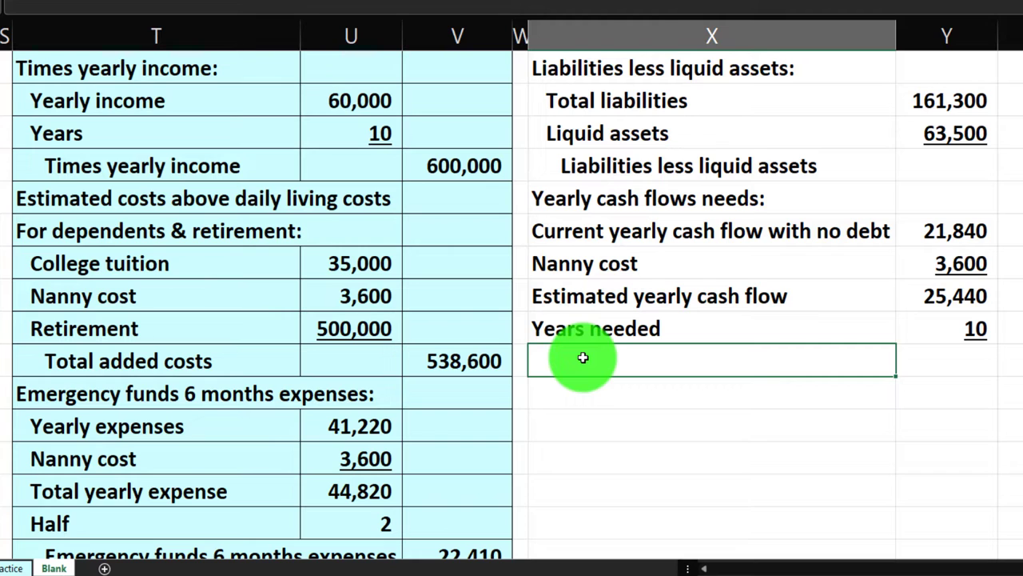
click(464, 167)
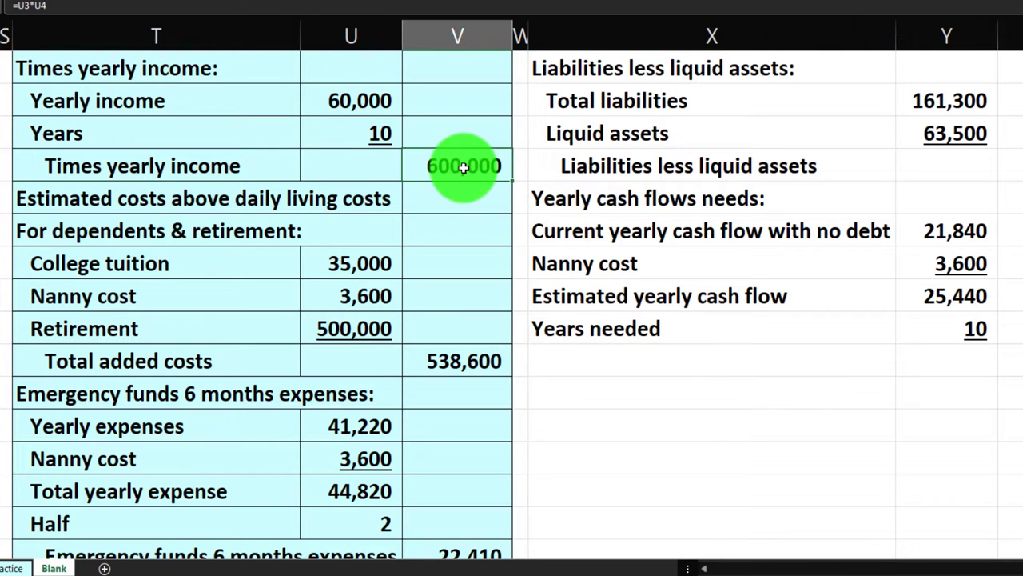
key(Home)
scroll(448, 163, up, 1)
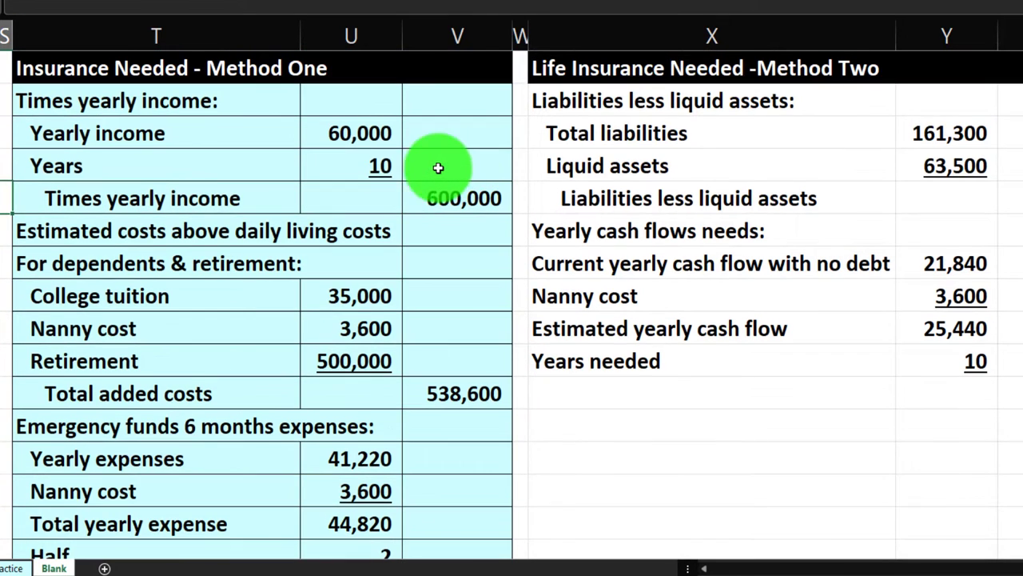
click(366, 166)
key(Home)
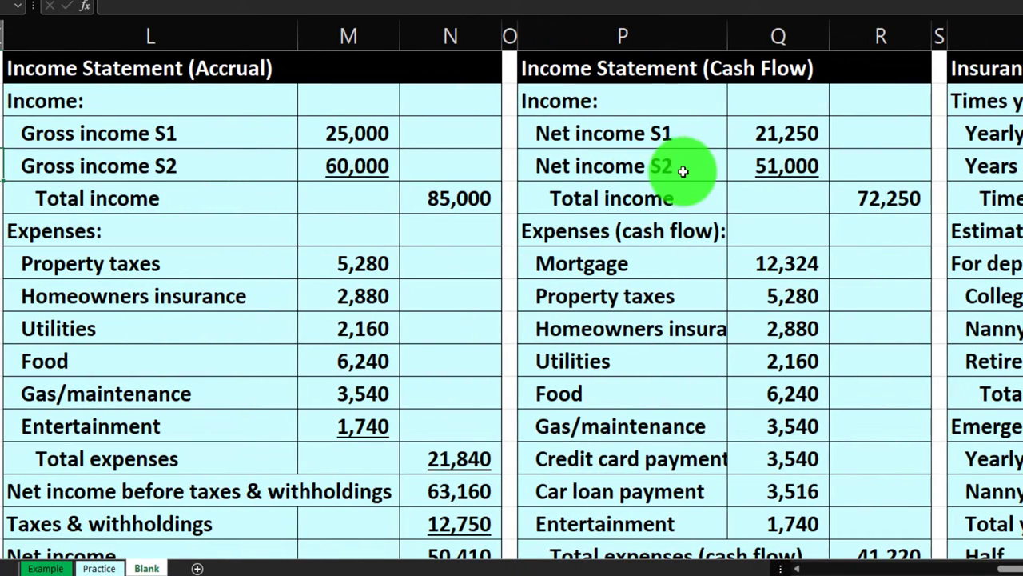
click(867, 347)
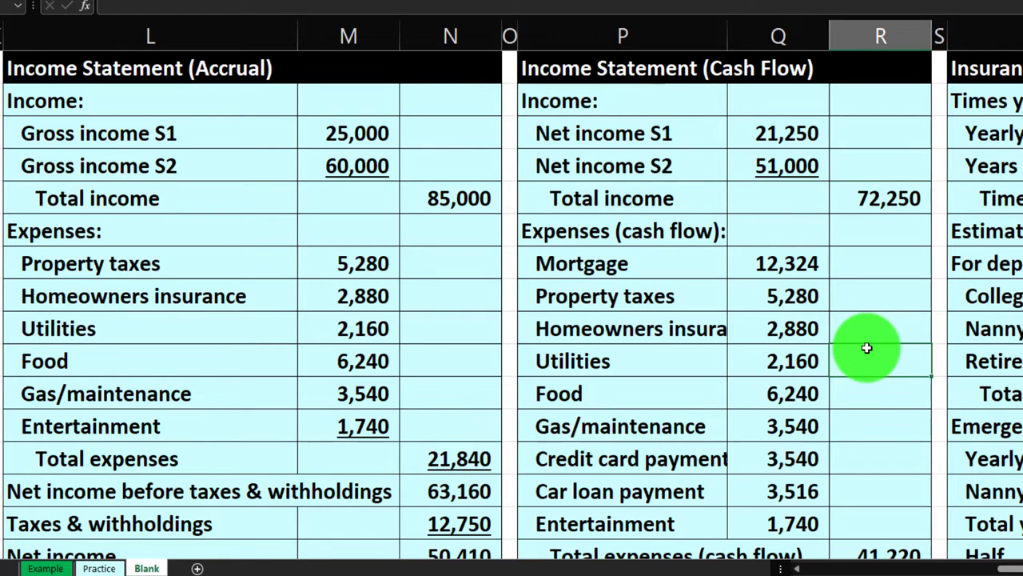
key(Right)
key(Right)
key(Right)
key(Right)
key(Right)
key(Right)
key(Right)
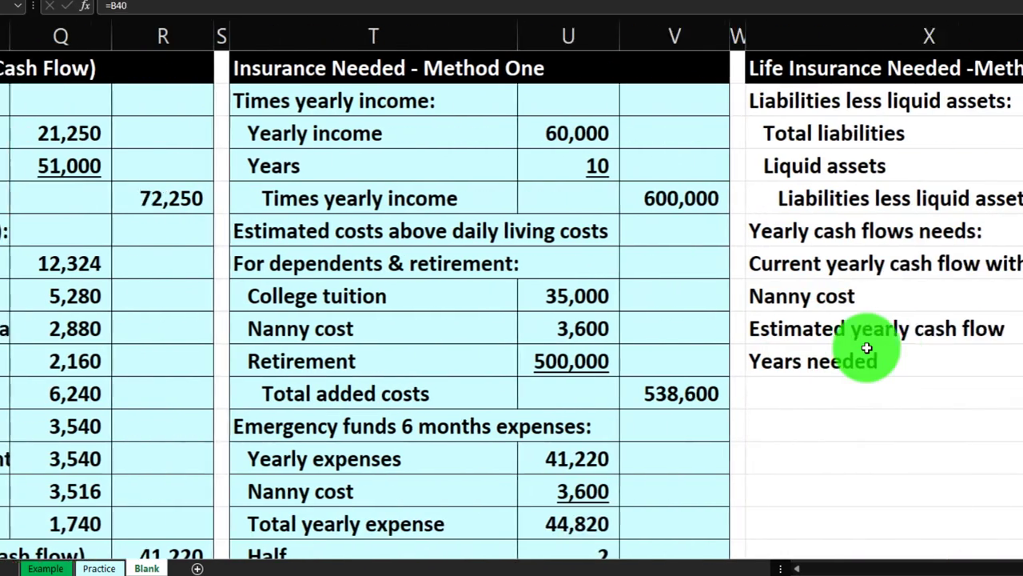
key(Right)
key(Right)
key(Right)
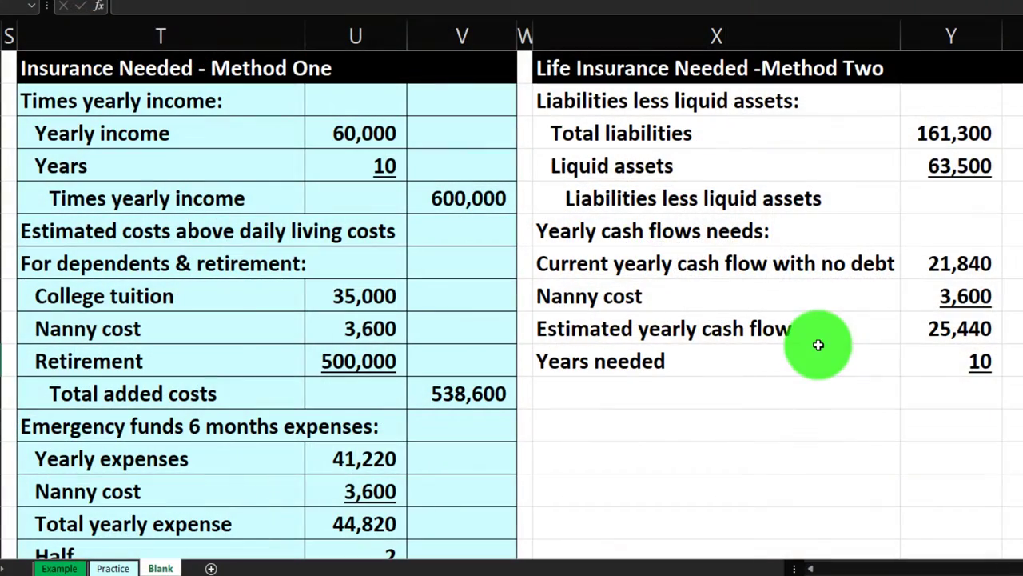
click(931, 267)
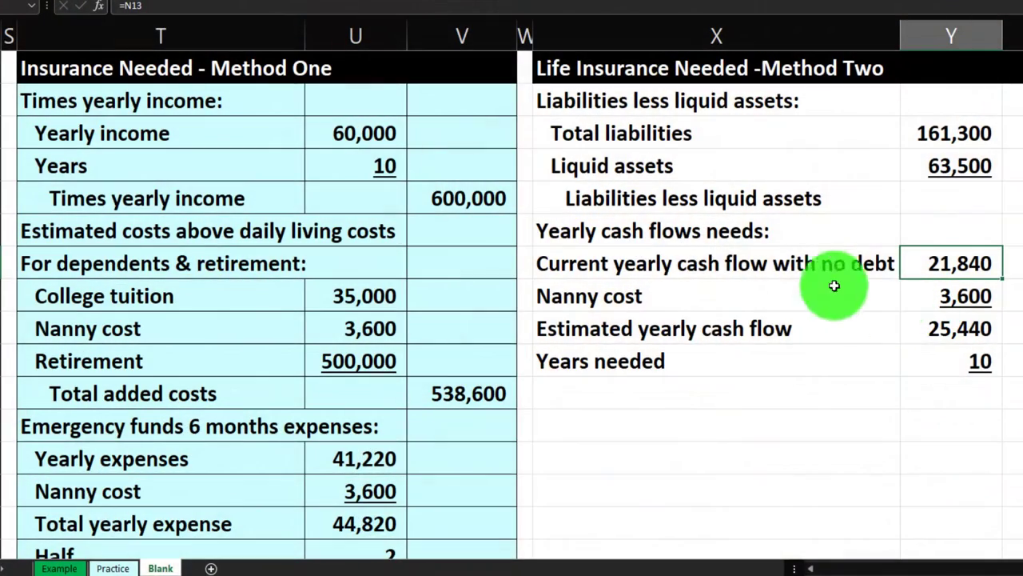
Indent the labels from Current yearly cash flow down to Years needed
drag(676, 269, 683, 347)
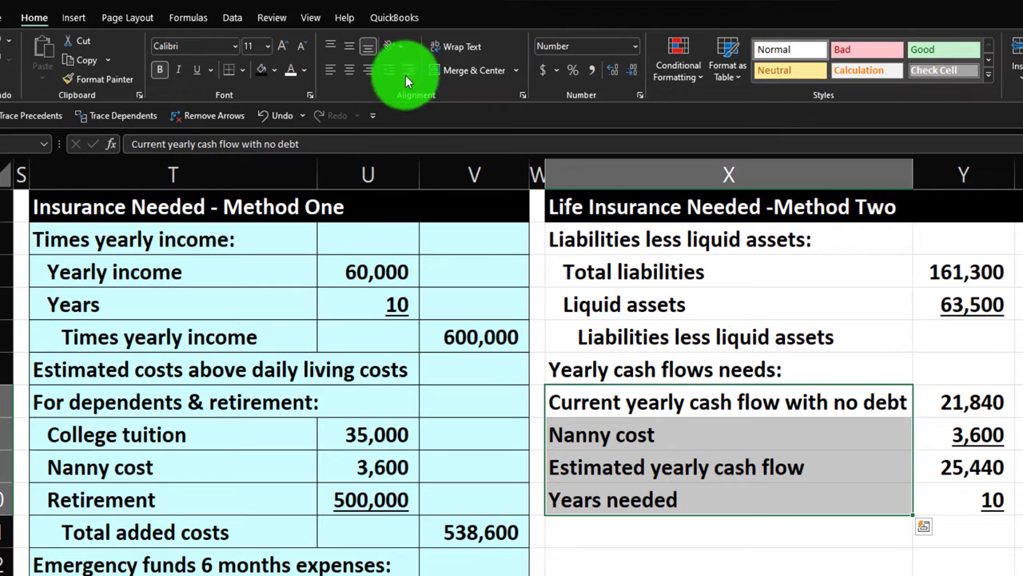
click(398, 0)
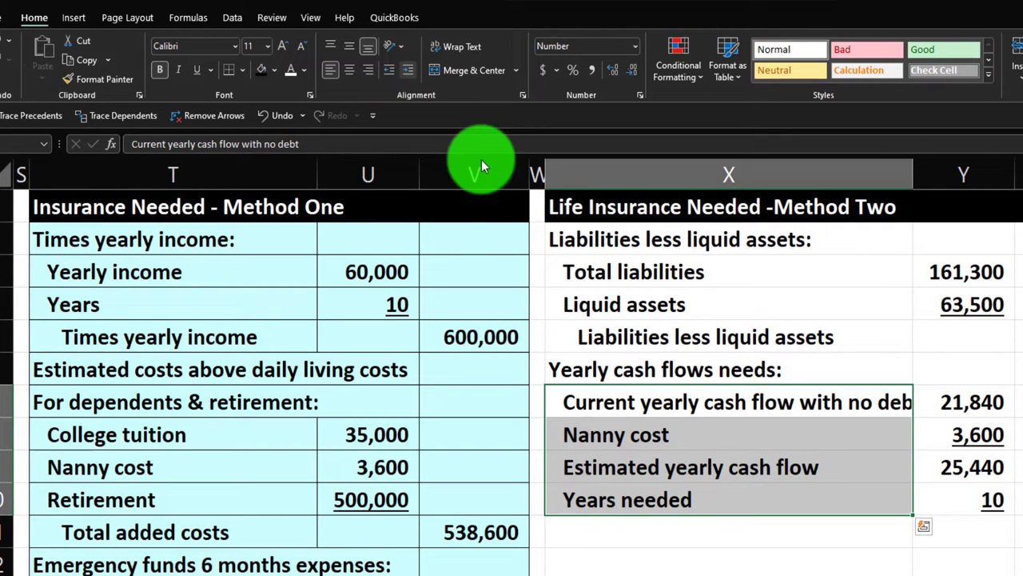
click(665, 530)
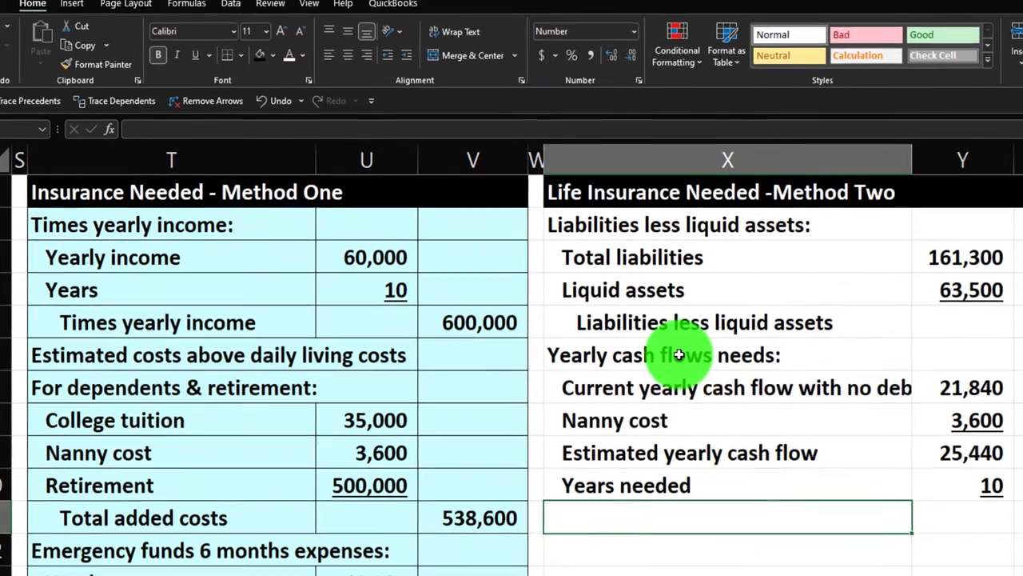
Add an indented 'Yearly cash flows needs' label, without the colon, below Years needed
click(679, 369)
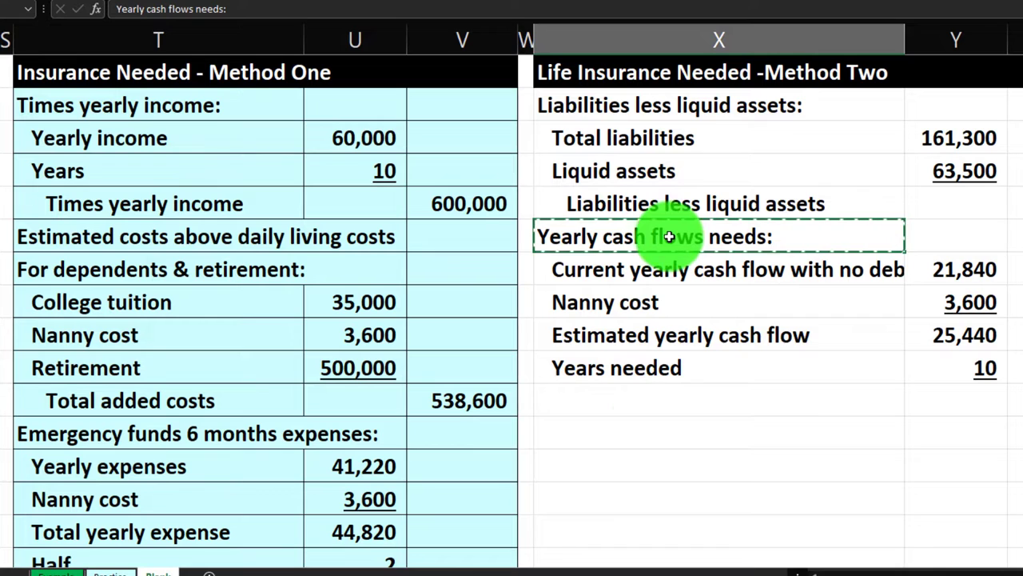
click(646, 402)
key(ctrl+v)
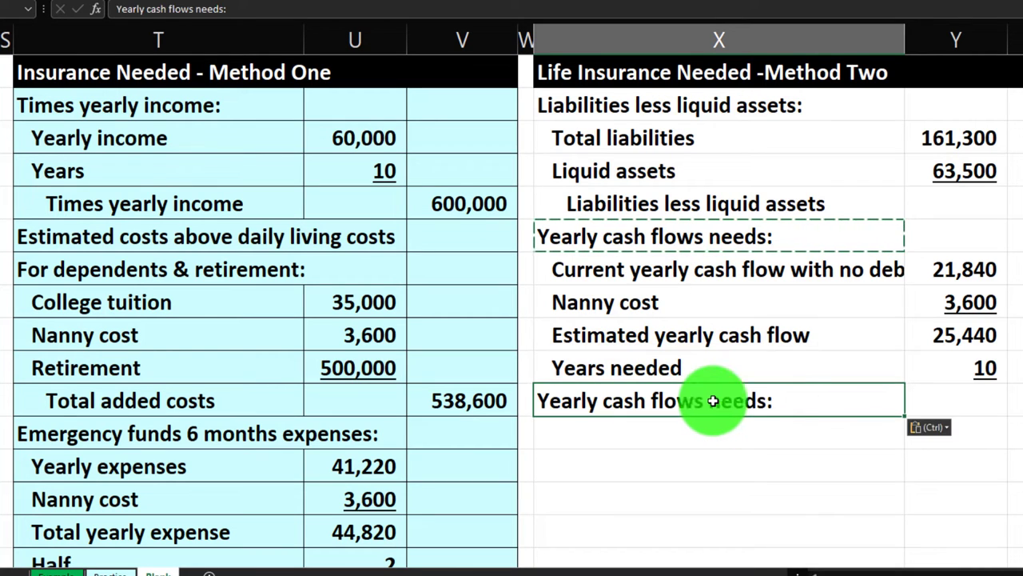
double_click(784, 399)
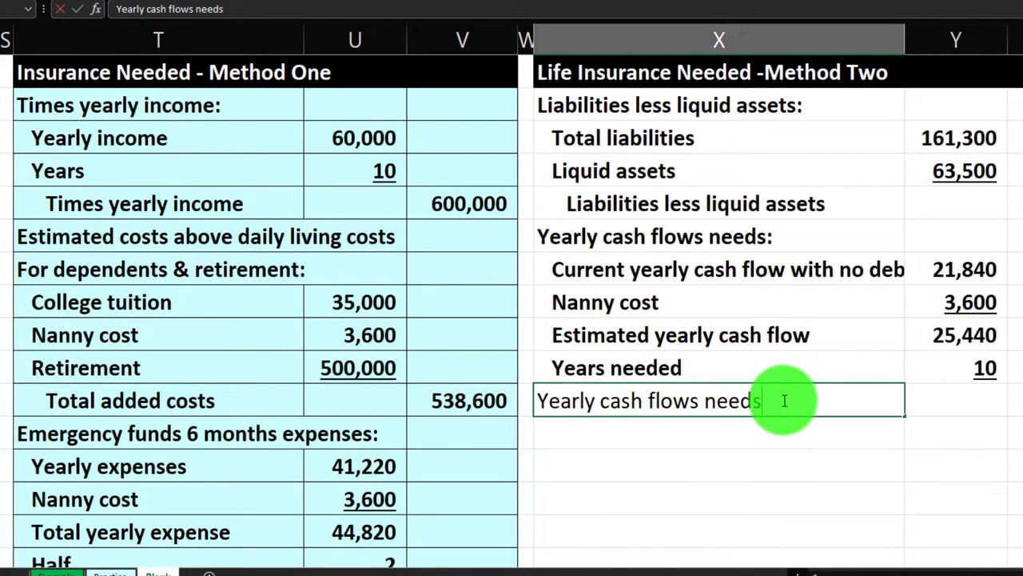
key(Return)
click(723, 401)
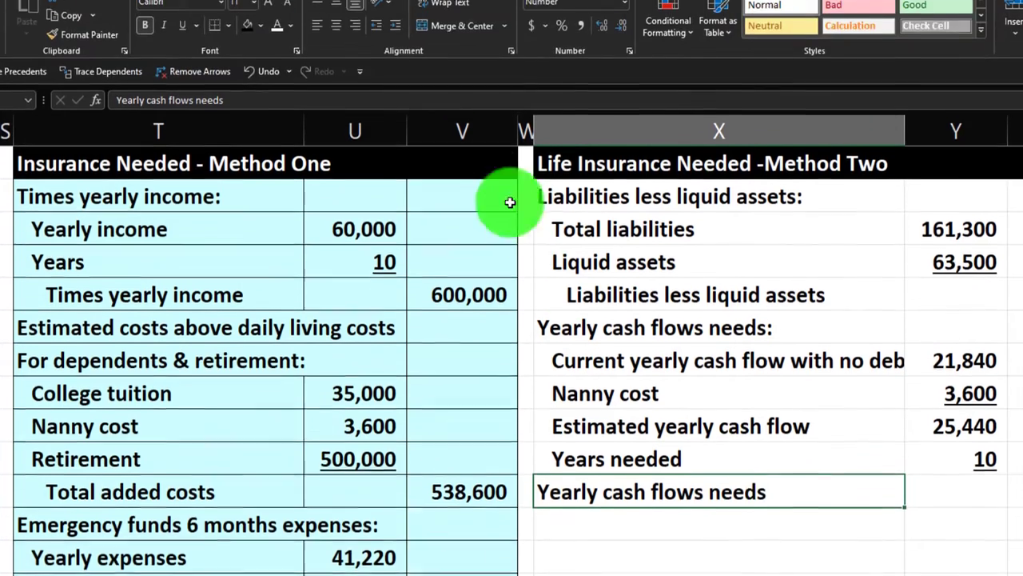
click(396, 25)
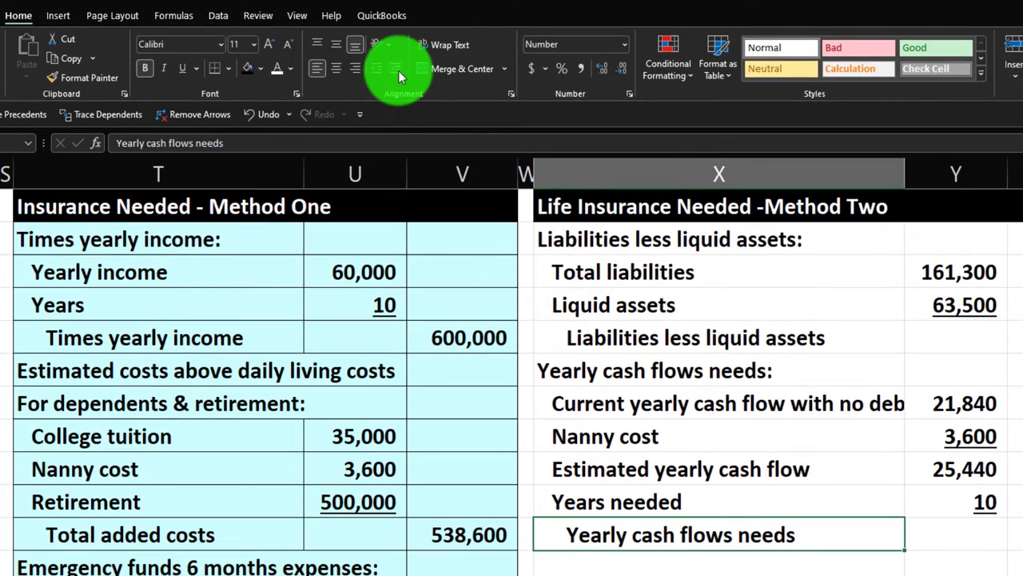
click(999, 475)
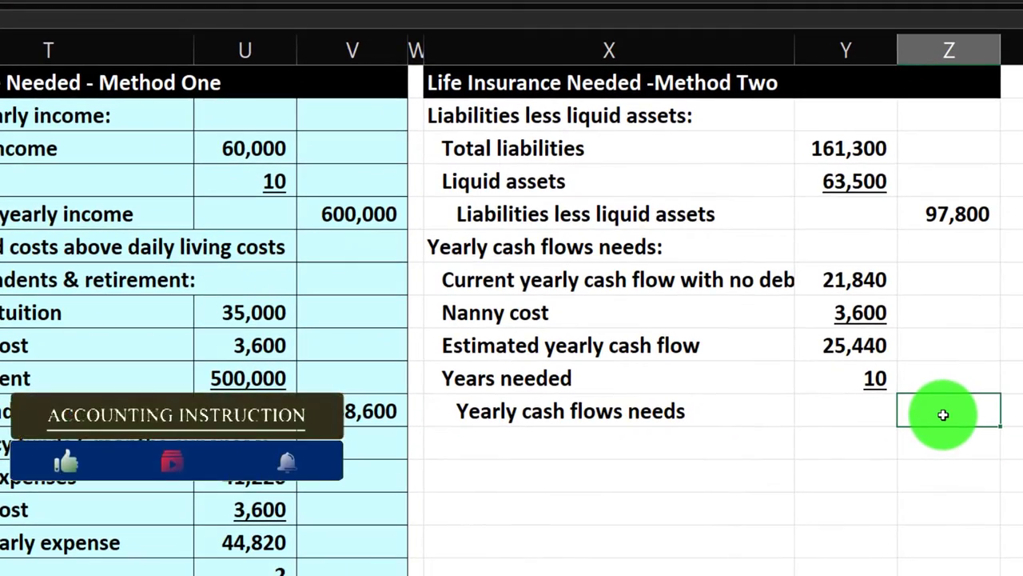
In column Z, multiply the 25,440 yearly cash flow by 10 years, giving 254,400
key(Left)
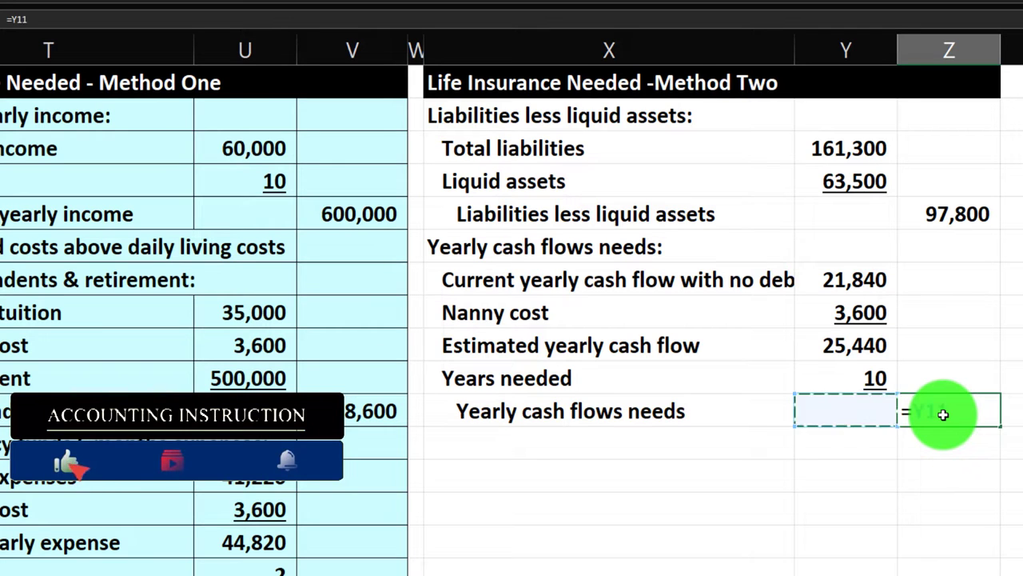
key(Up)
key(Up)
text(*)
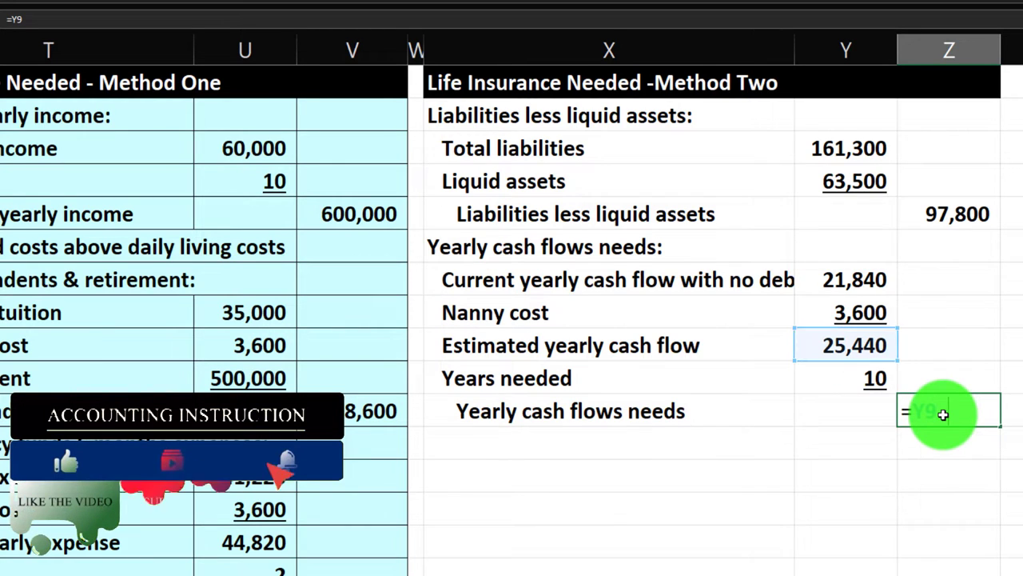
key(Return)
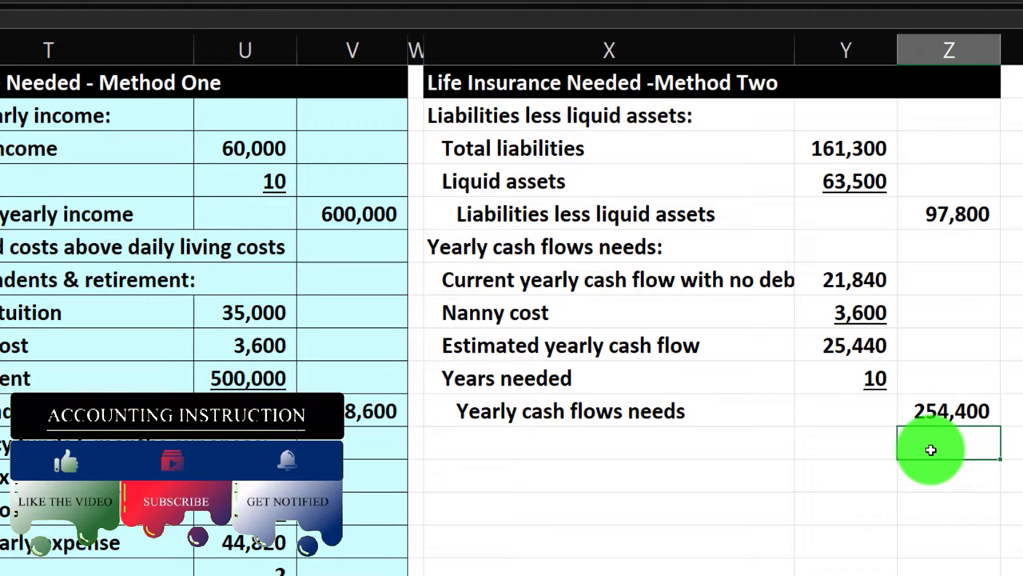
click(602, 448)
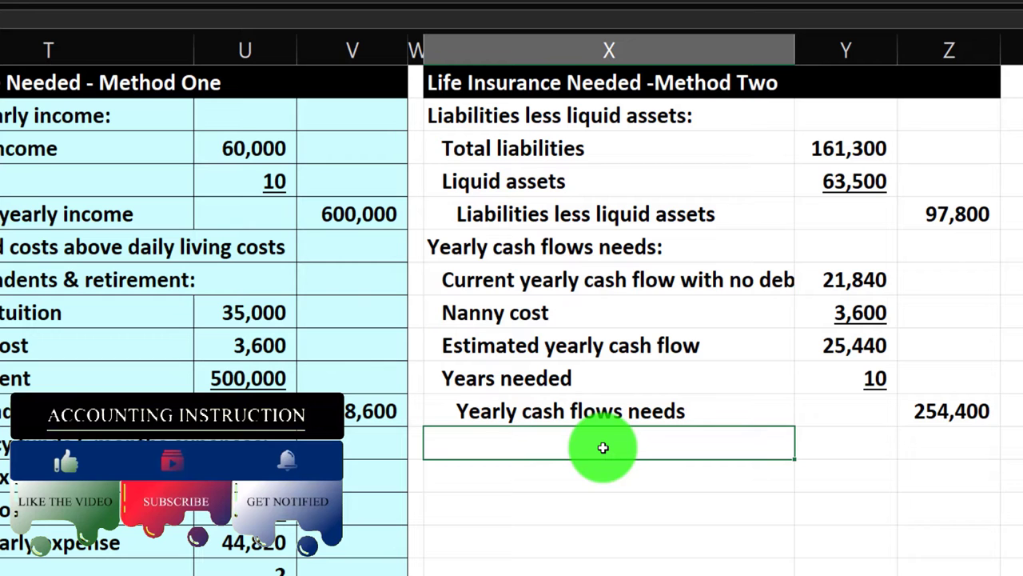
Add the headings 'Estimated costs above daily living costs:' and 'Goal oriented costs:' in column X
text(Estimate)
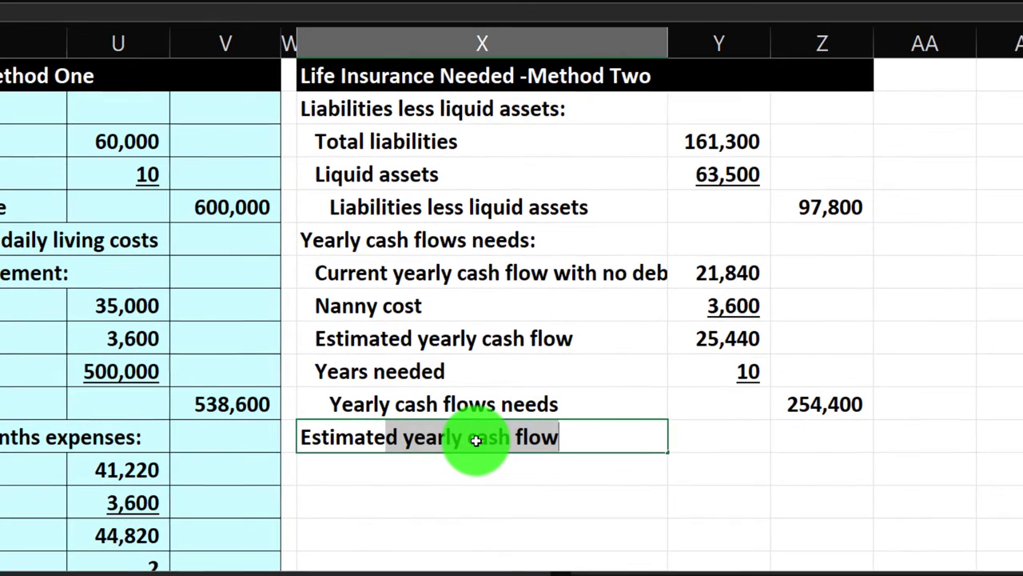
text(d costs above d)
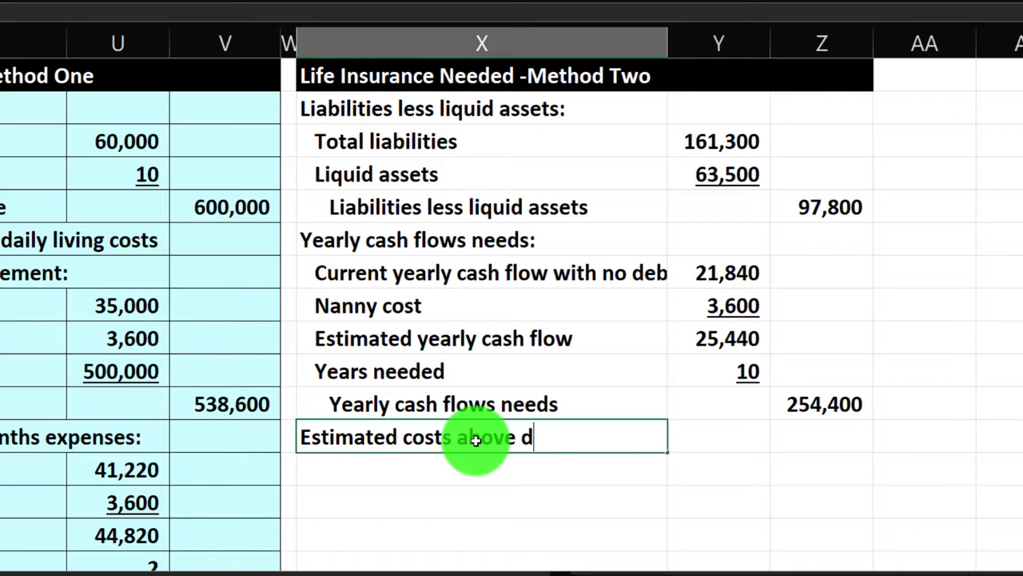
text(aily livi)
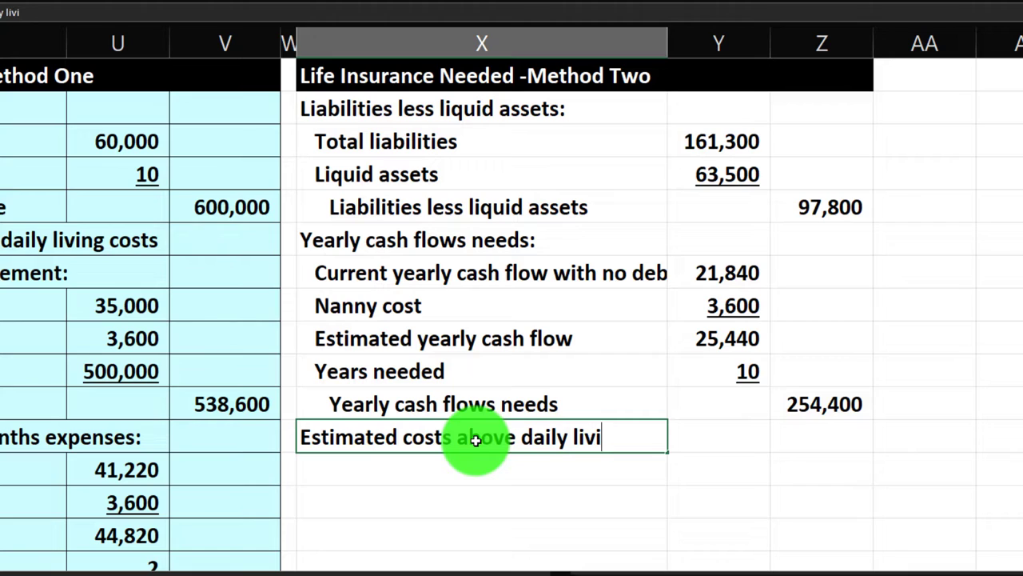
text(ng costs:)
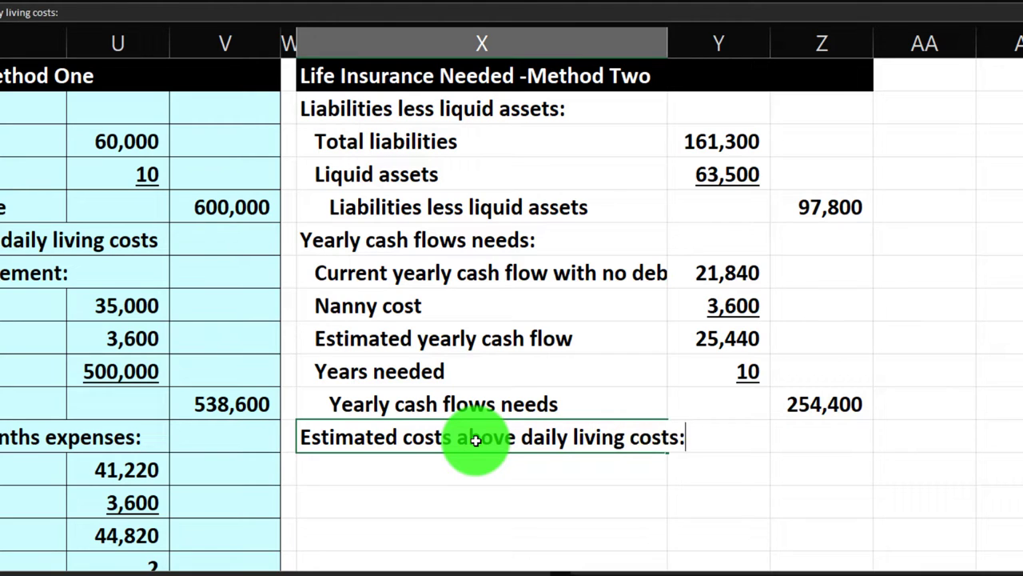
key(Return)
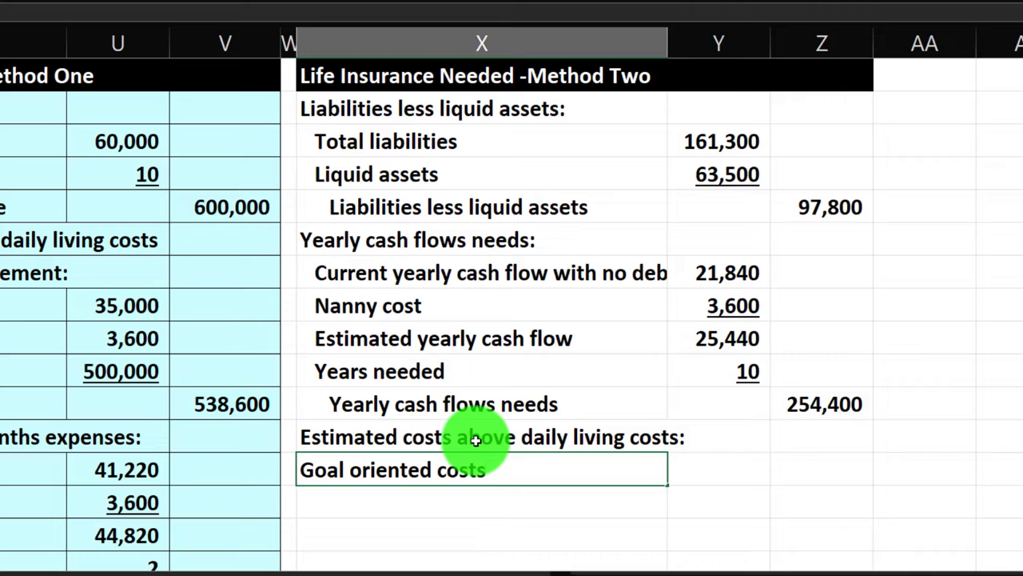
key(Return)
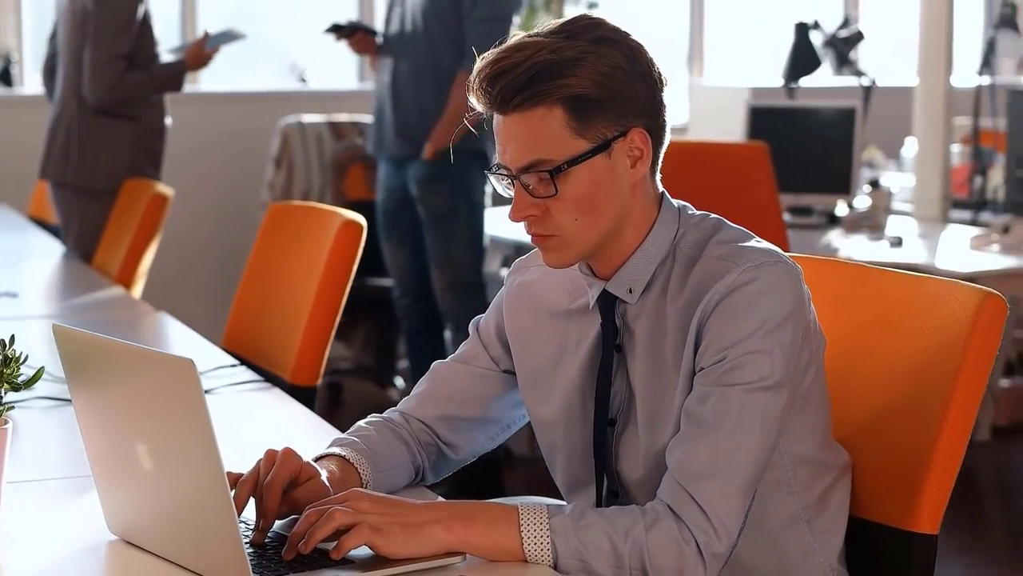
Add a College tuition row linked to the 35,000 current college costs estimate in B44
text(College tuition)
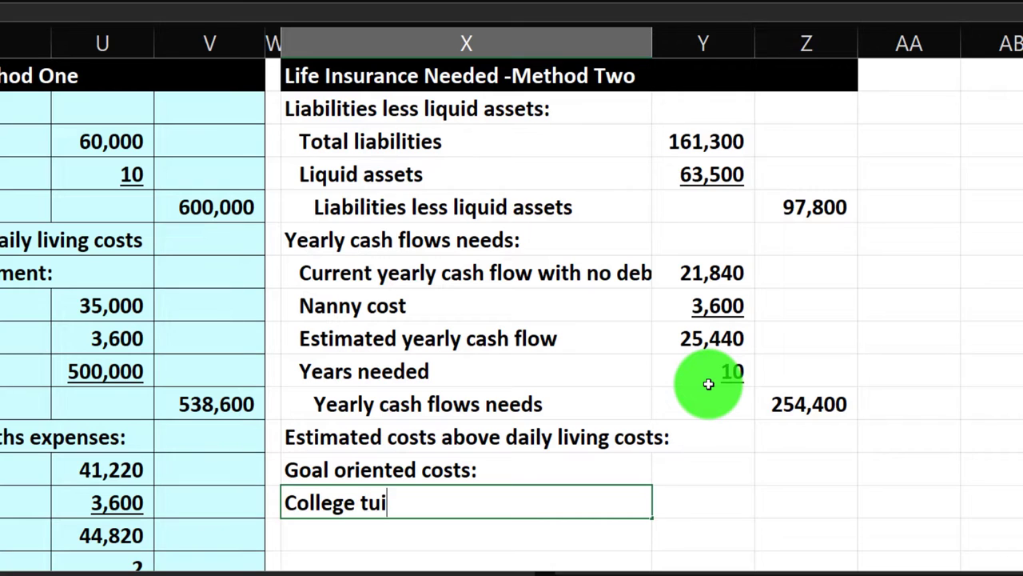
key(Tab)
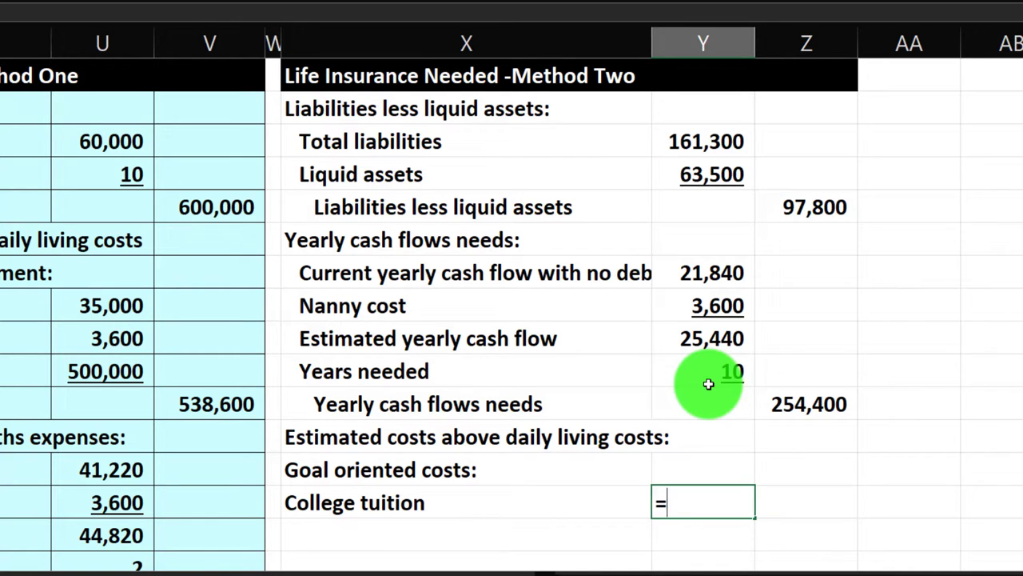
key(Left)
key(Left)
key(Left)
key(Left)
key(Left)
key(Left)
key(Left)
key(Left)
key(Left)
key(Left)
key(Left)
key(Left)
key(Left)
key(Left)
key(Left)
key(Left)
key(Left)
key(Left)
key(Left)
key(Left)
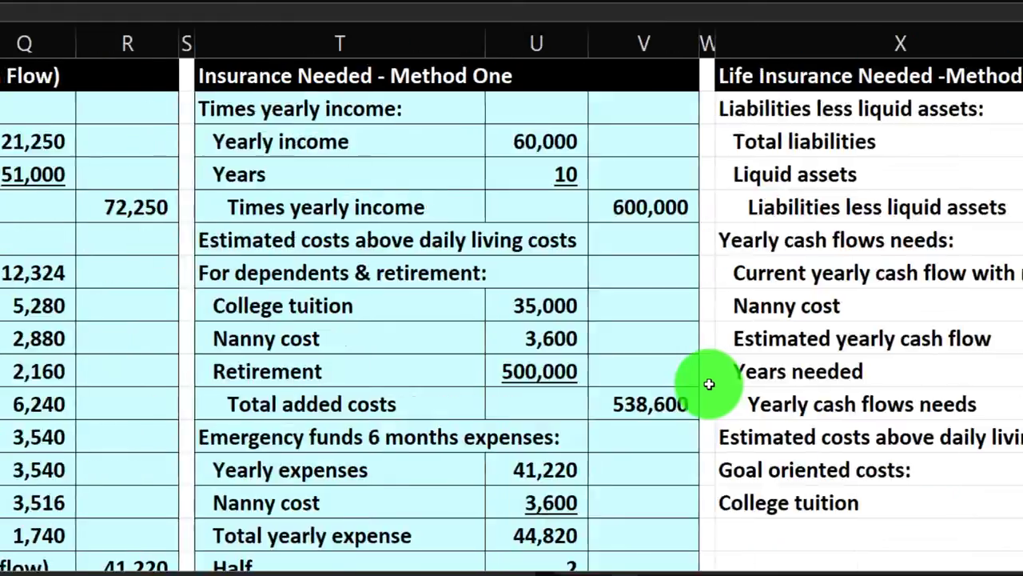
key(Down)
key(Down)
key(Down)
key(Down)
key(Down)
key(Down)
key(Down)
key(Down)
key(Down)
key(Down)
key(Down)
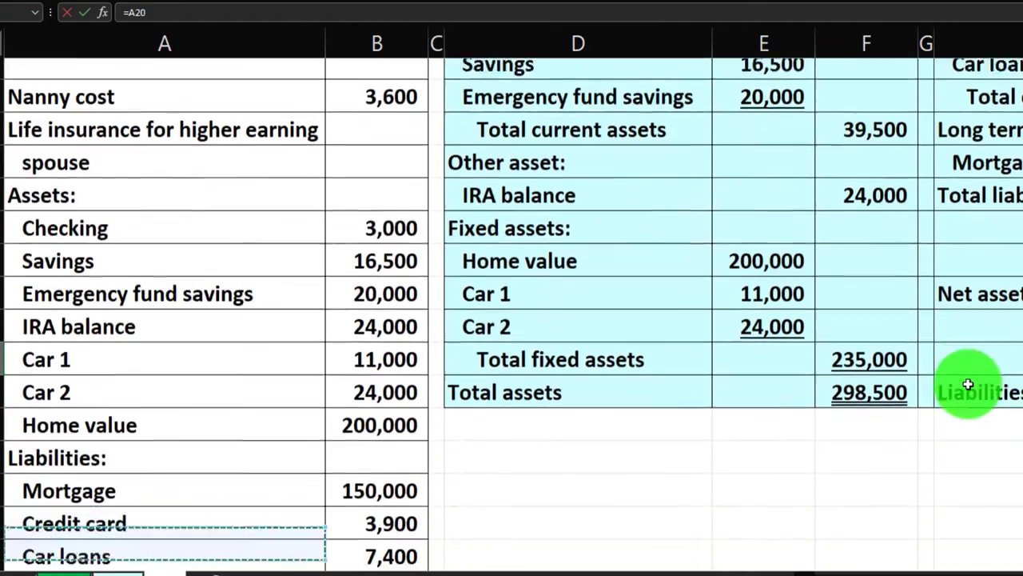
key(Down)
key(Down)
key(Down)
key(Down)
key(Down)
key(Down)
key(Down)
key(Down)
key(Down)
key(Down)
key(Down)
key(Down)
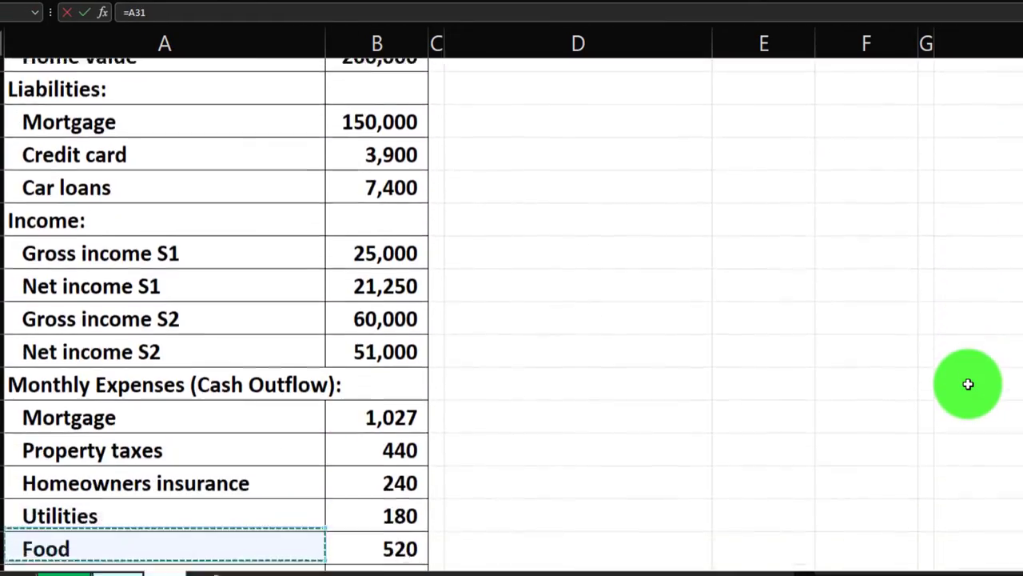
key(Down)
key(Down)
key(Down)
key(Down)
key(Down)
key(Down)
key(Down)
key(Down)
key(Down)
key(Down)
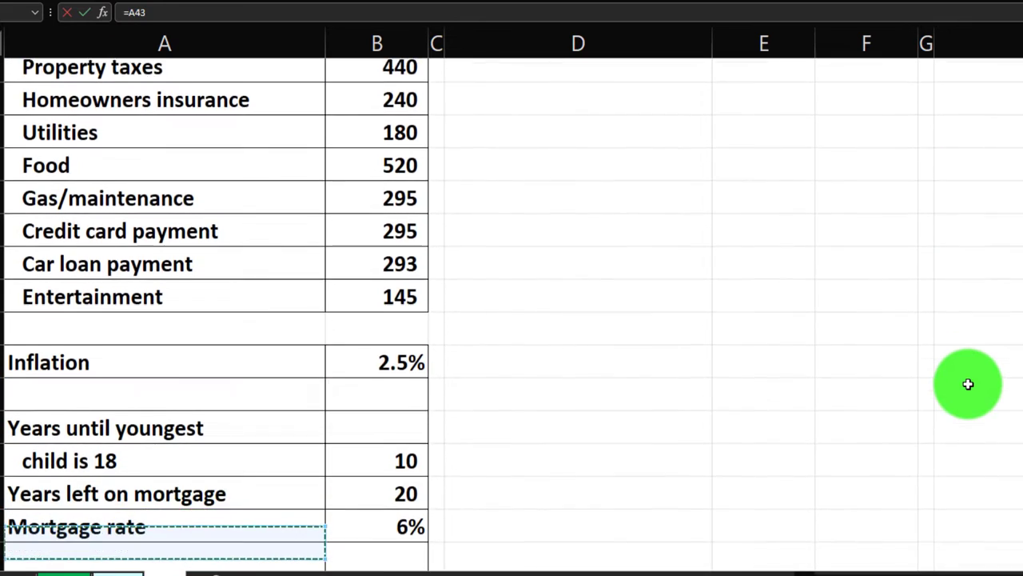
key(Right)
key(Up)
key(Up)
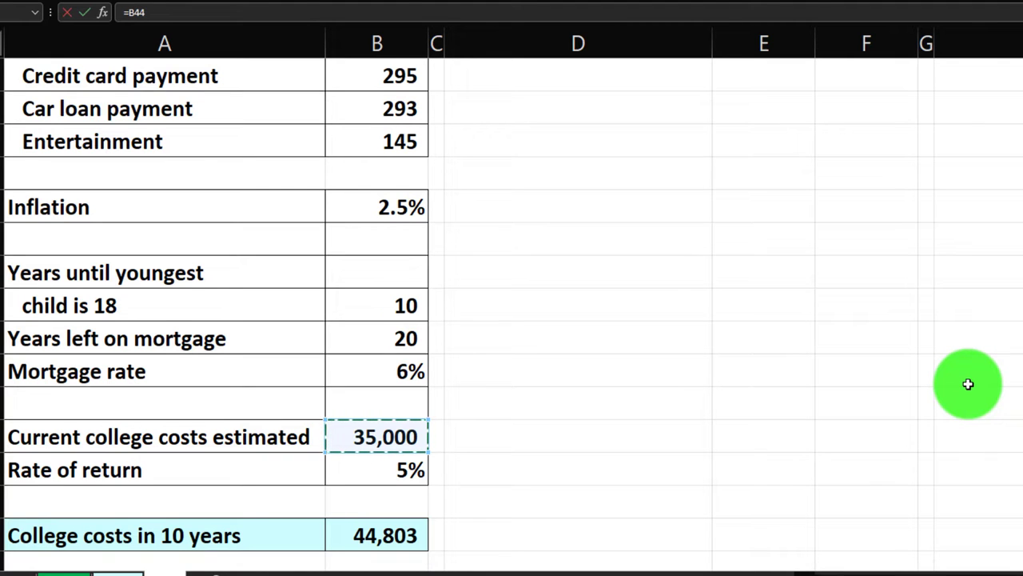
key(Return)
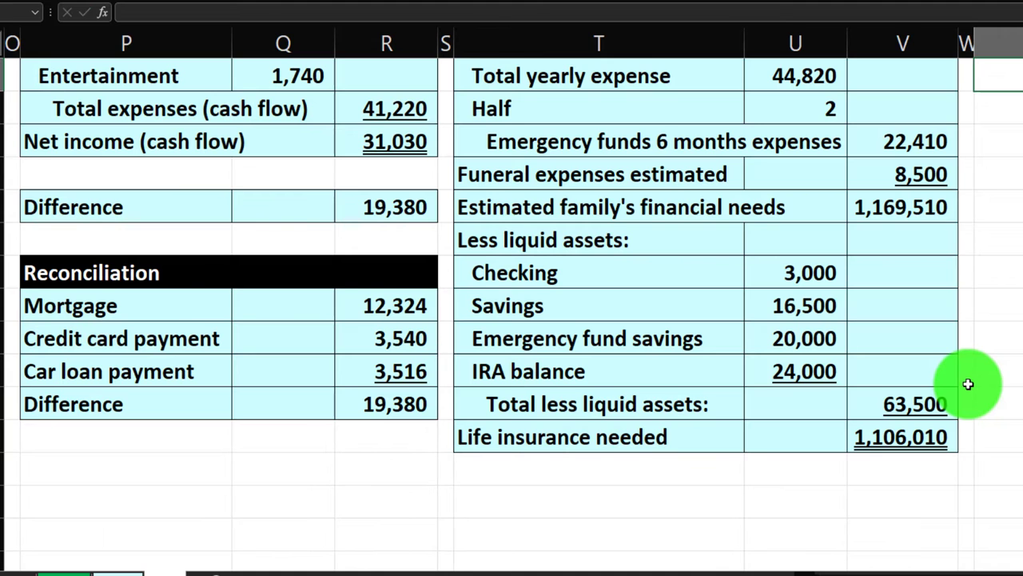
scroll(968, 384, right, 5)
scroll(968, 384, up, 2)
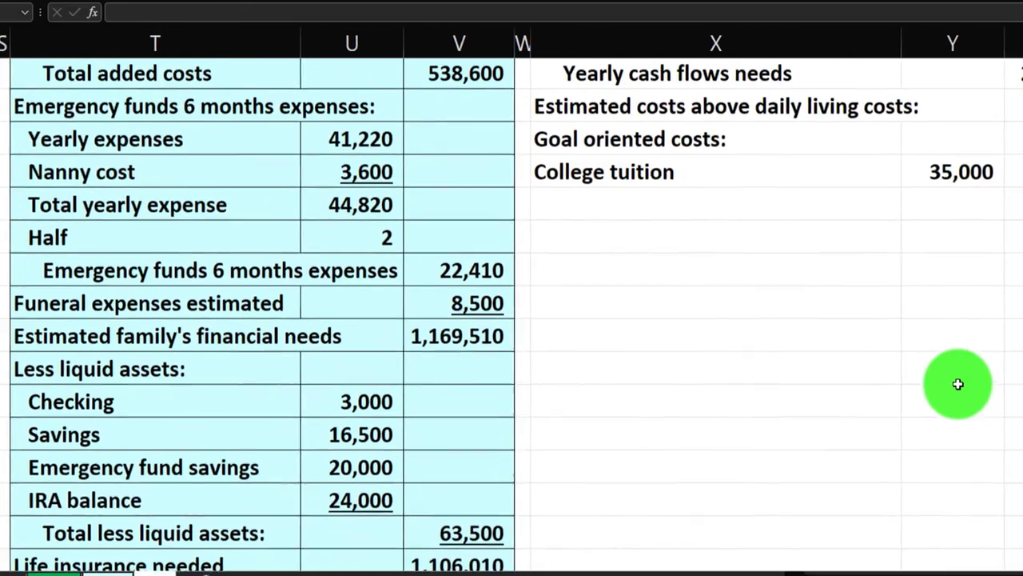
scroll(958, 385, right, 3)
scroll(958, 385, up, 3)
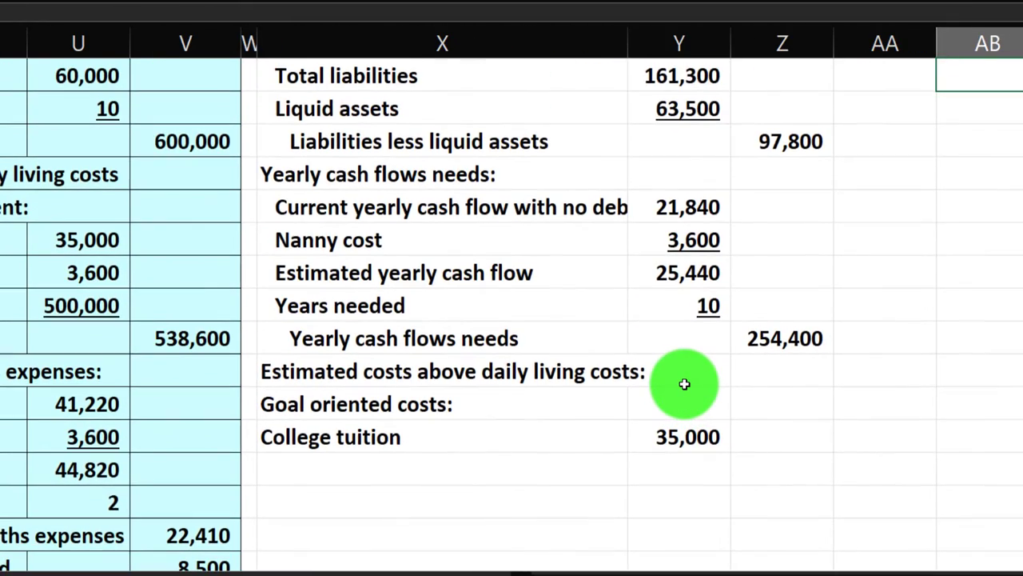
scroll(684, 384, up, 1)
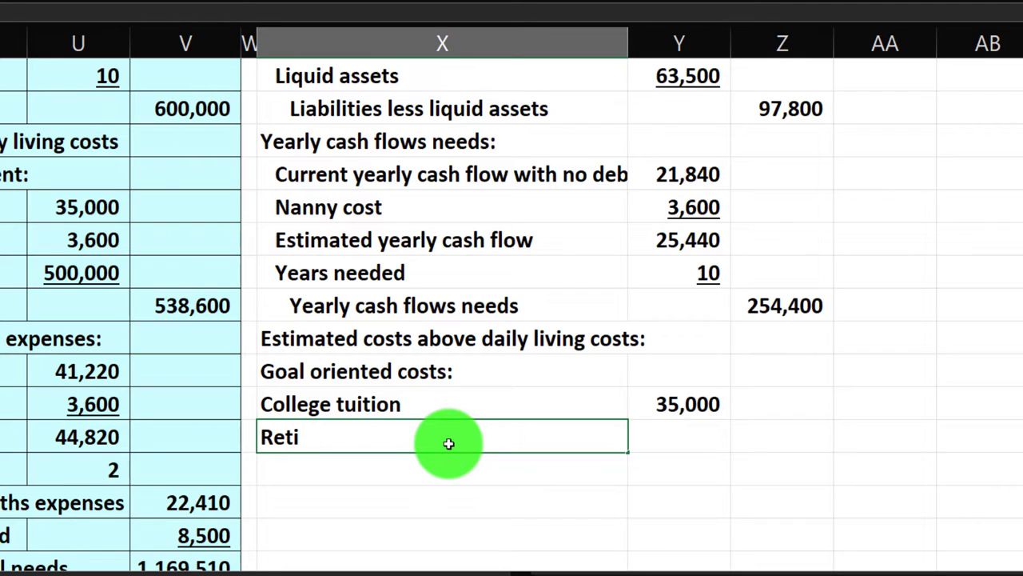
Add a Retirement row linked to the 500,000 retirement contribution in B49
text(rement)
key(Tab)
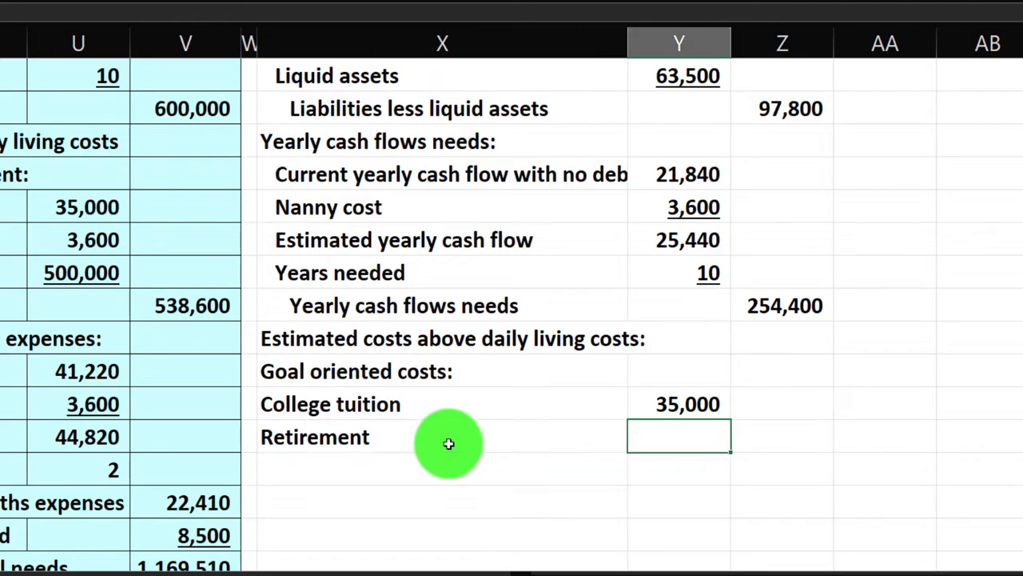
key(Left)
key(Left)
key(Left)
key(Left)
key(Left)
key(Left)
key(Left)
key(Left)
key(Left)
key(Left)
key(Left)
key(Left)
key(Left)
key(Left)
key(Left)
key(Left)
key(Left)
key(Left)
key(Left)
key(Left)
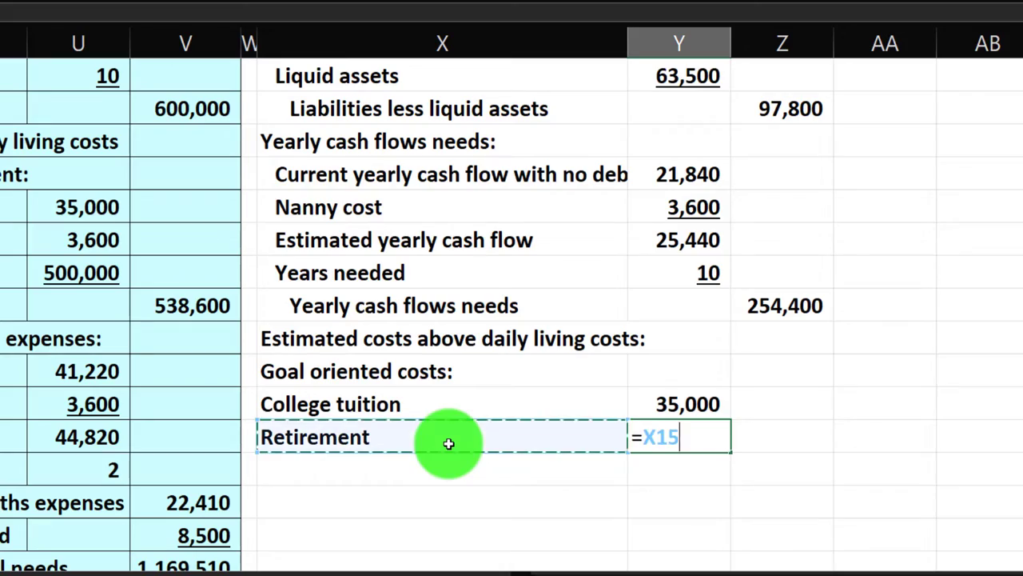
key(Down)
key(Down)
key(Down)
key(Down)
key(Down)
key(Down)
key(Down)
key(Down)
key(Down)
key(Down)
key(Down)
key(Down)
key(Down)
key(Down)
key(Down)
key(Down)
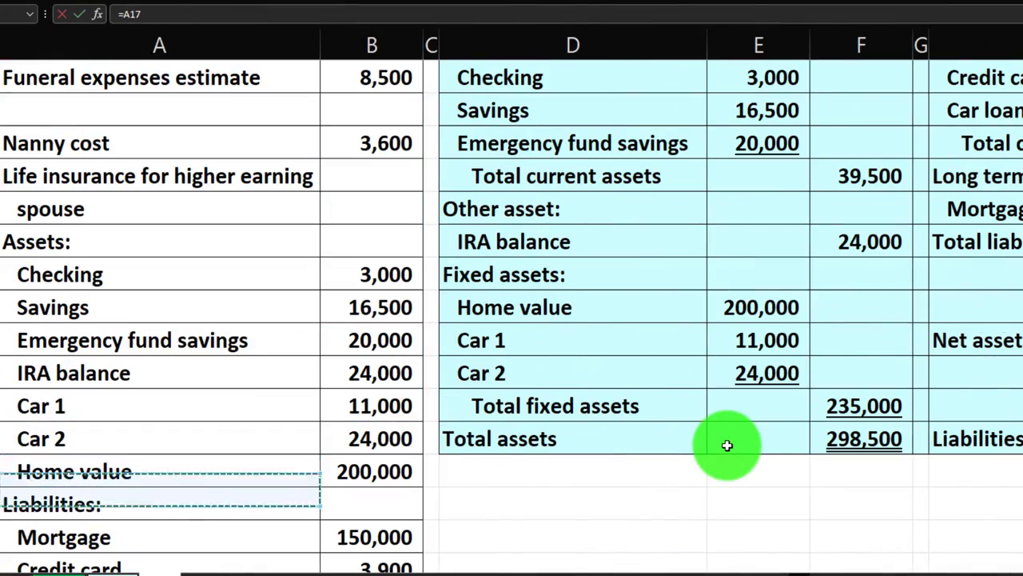
key(Down)
key(Down)
key(Down)
key(Down)
key(Down)
key(Down)
key(Down)
key(Down)
key(Down)
key(Down)
key(Down)
key(Down)
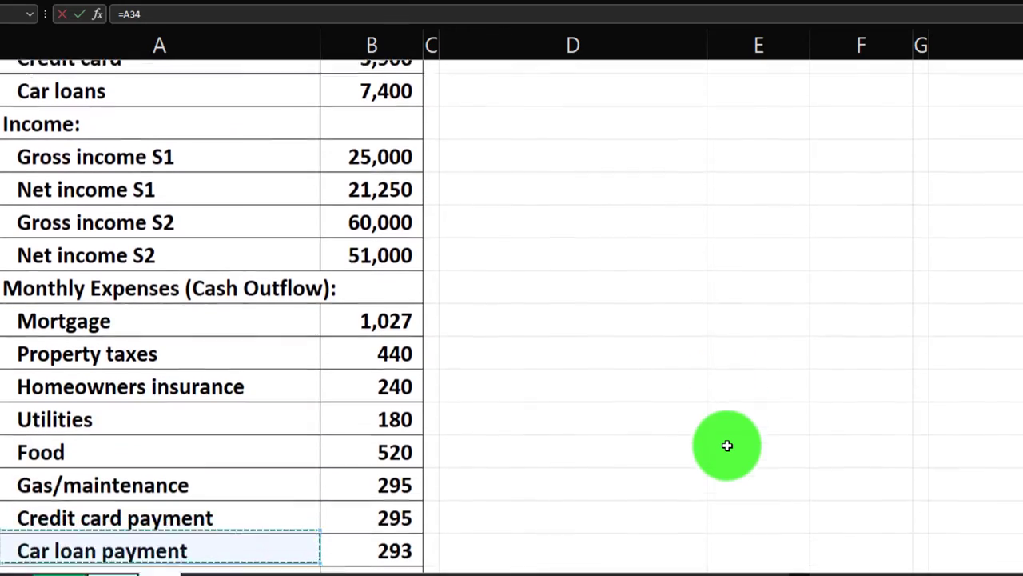
key(Down)
key(Down)
key(Down)
key(Down)
key(Down)
key(Down)
key(Down)
key(Down)
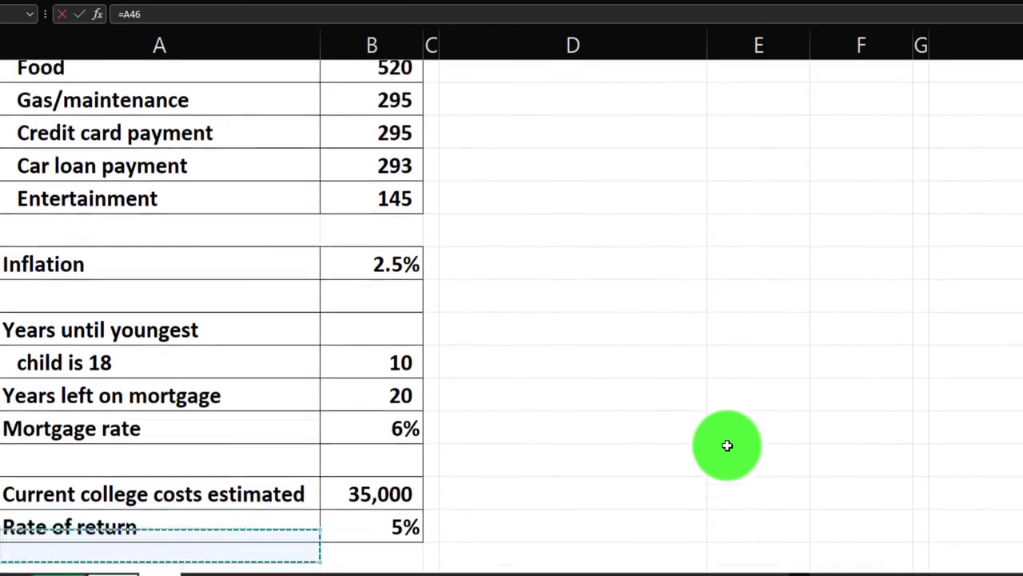
key(Right)
key(Up)
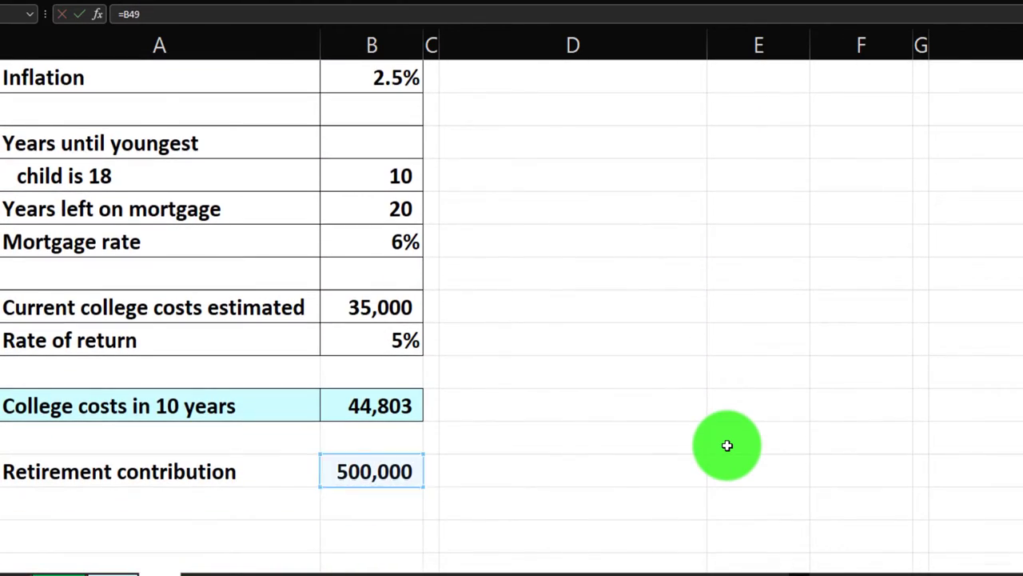
key(Return)
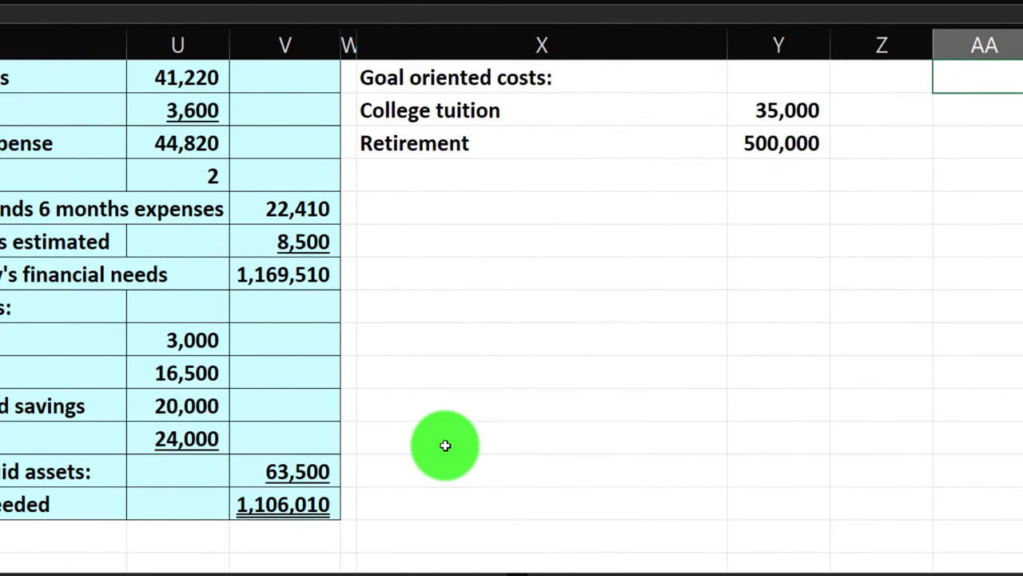
scroll(483, 422, up, 4)
scroll(483, 422, down, 1)
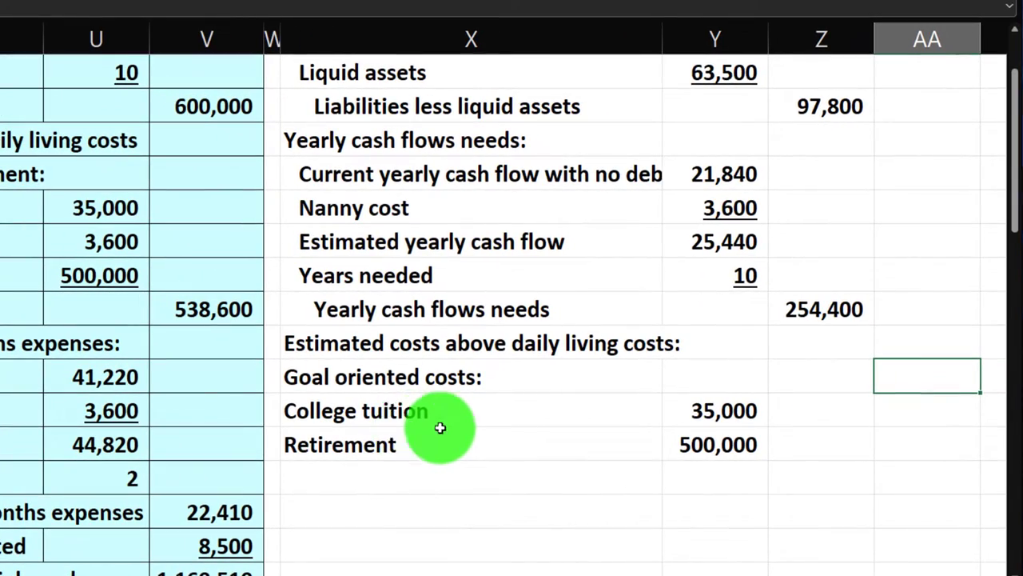
click(692, 281)
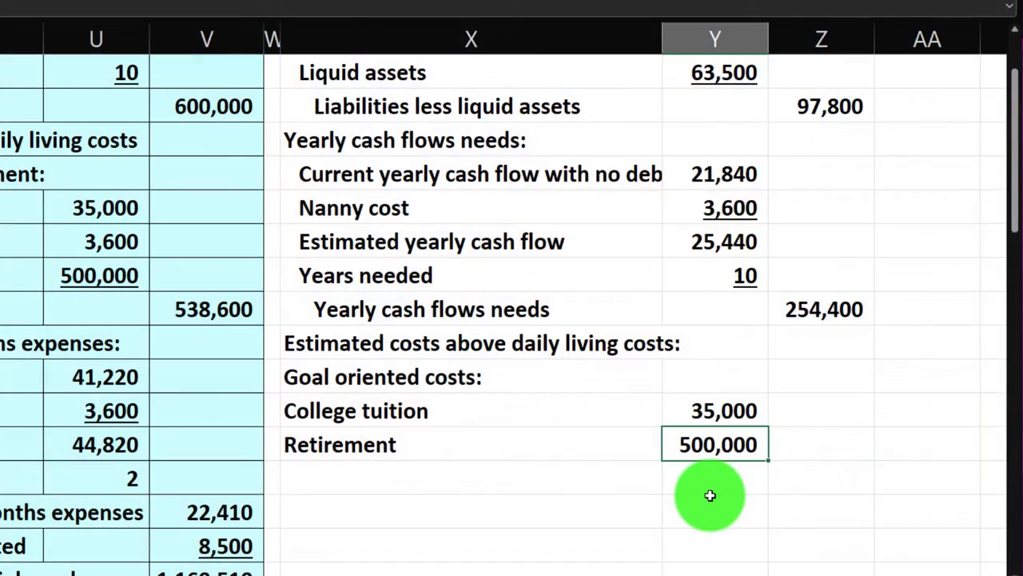
Add a Care for parent row with an underlined amount of 0
click(407, 491)
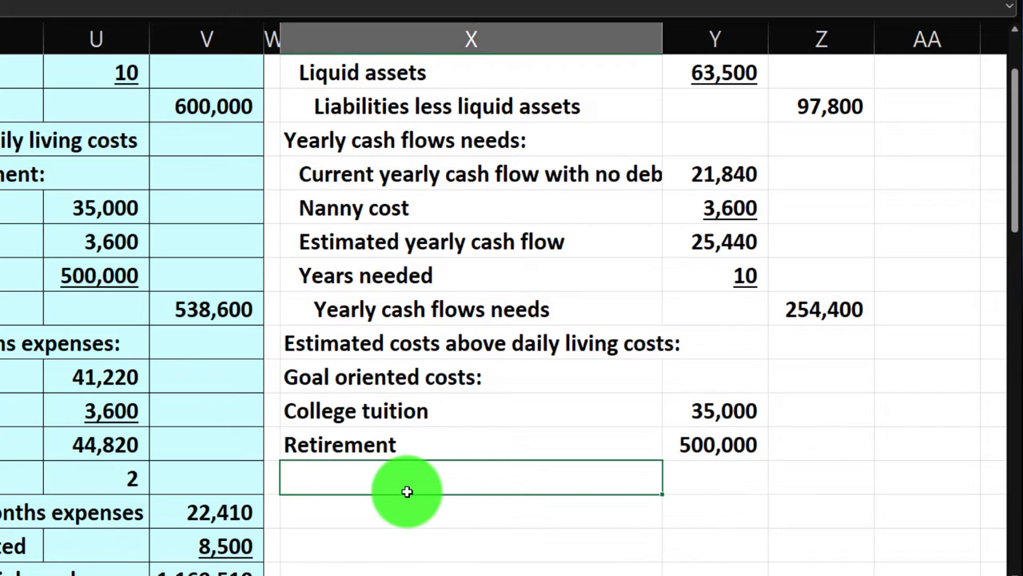
text(Care for parent)
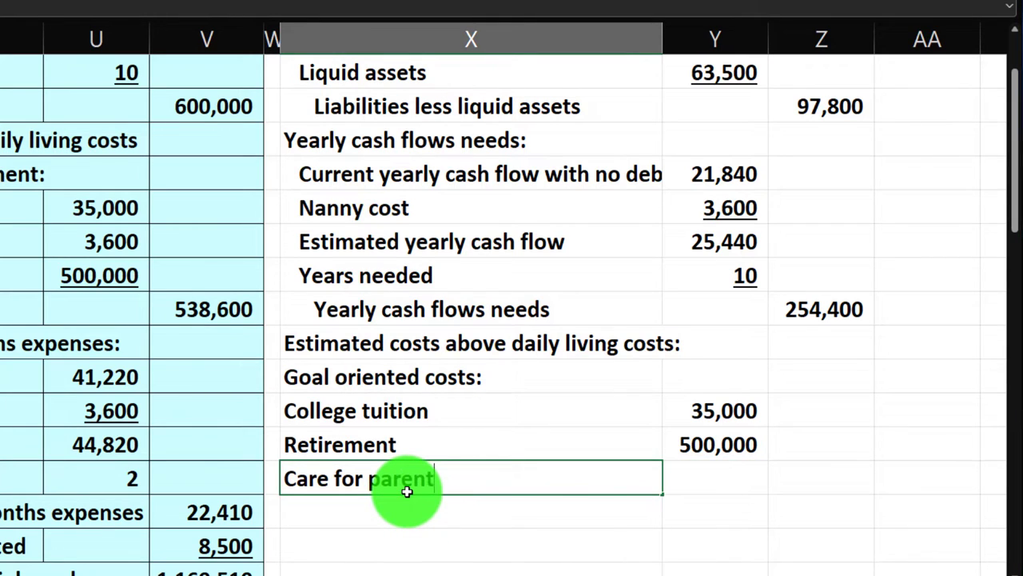
key(Tab)
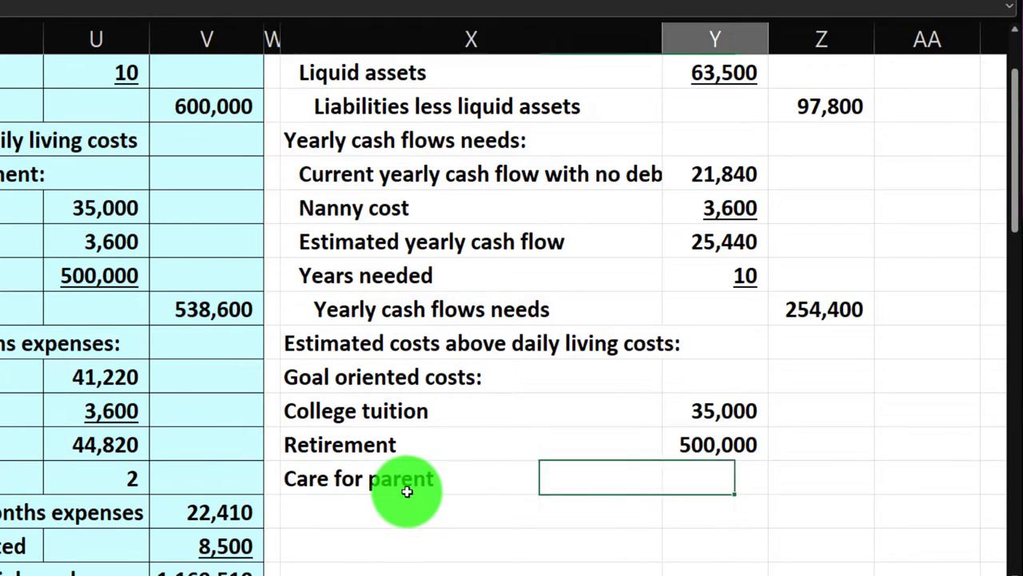
key(Return)
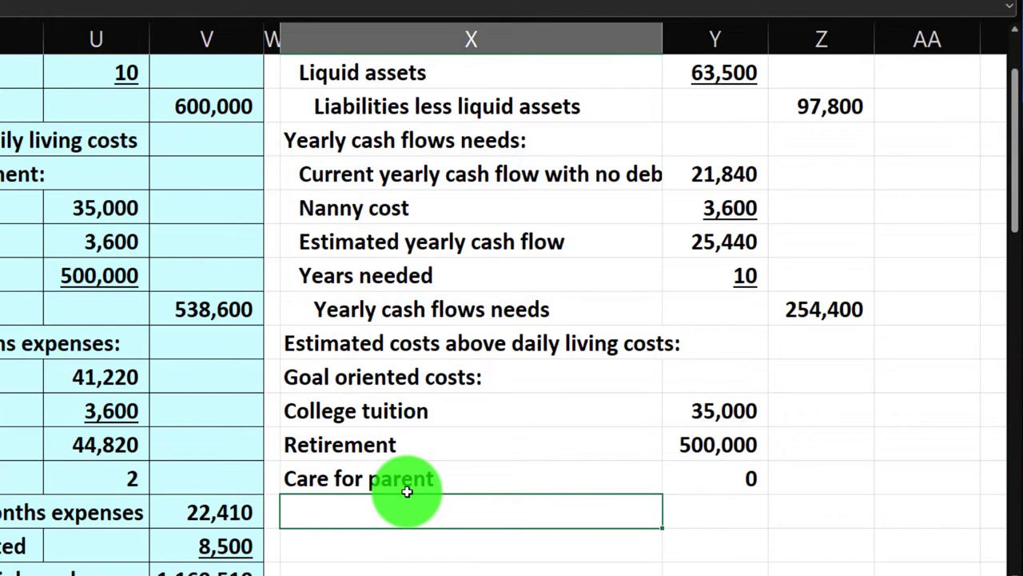
key(Right)
key(Up)
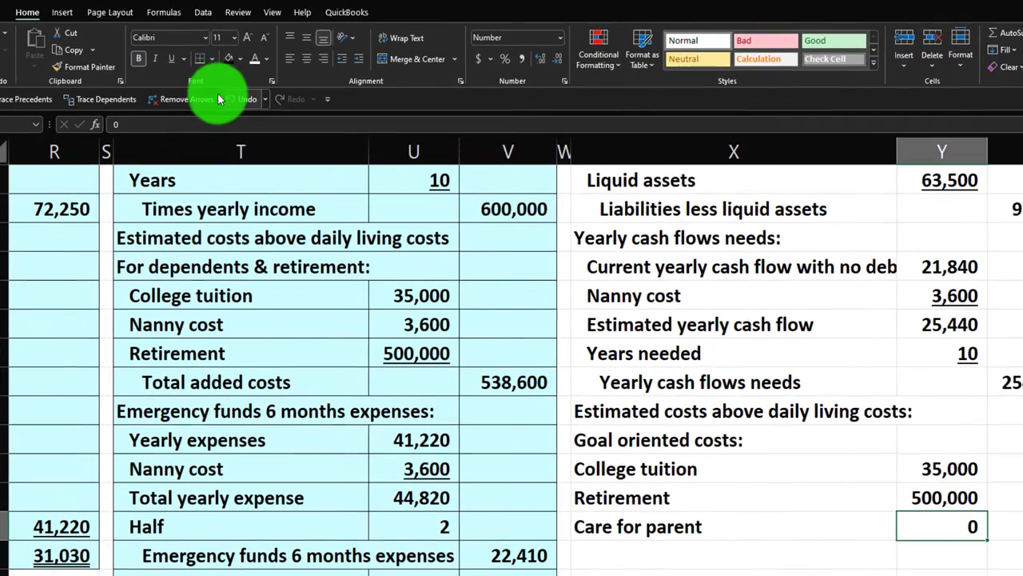
click(171, 61)
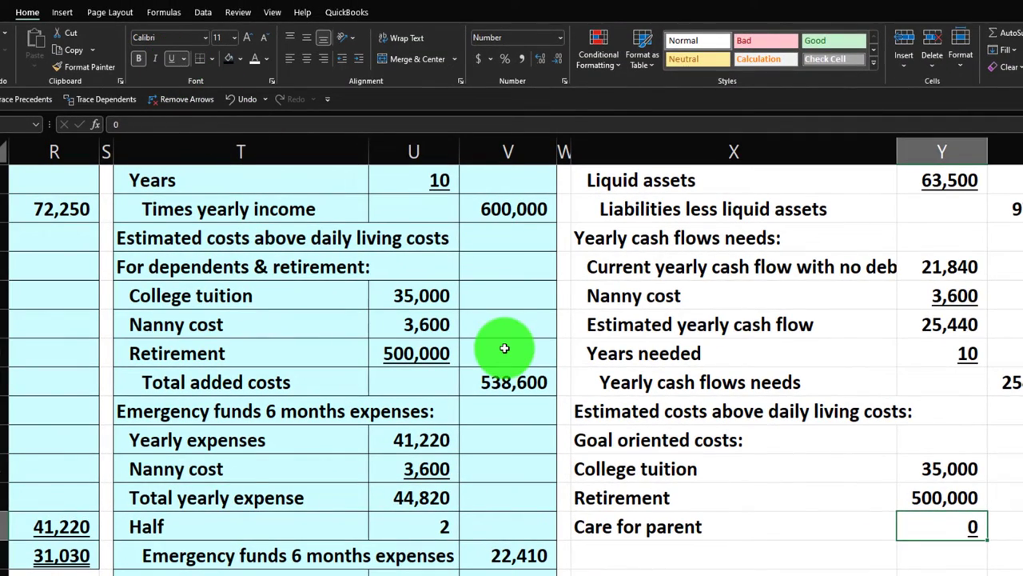
key(Down)
key(Left)
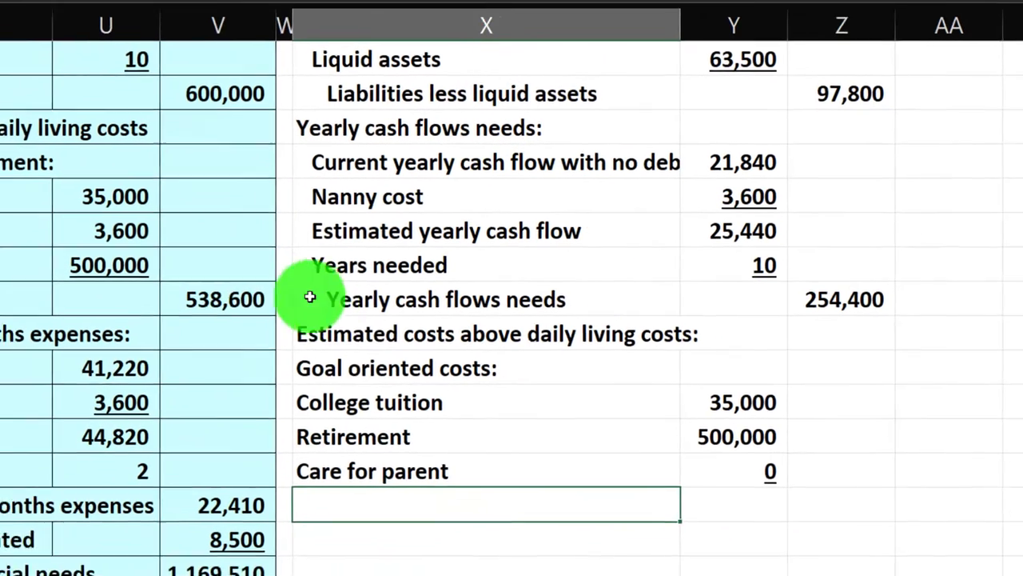
Add a Goal oriented costs subtotal label with =SUM(Y14:Y16) totalling 535,000
click(369, 364)
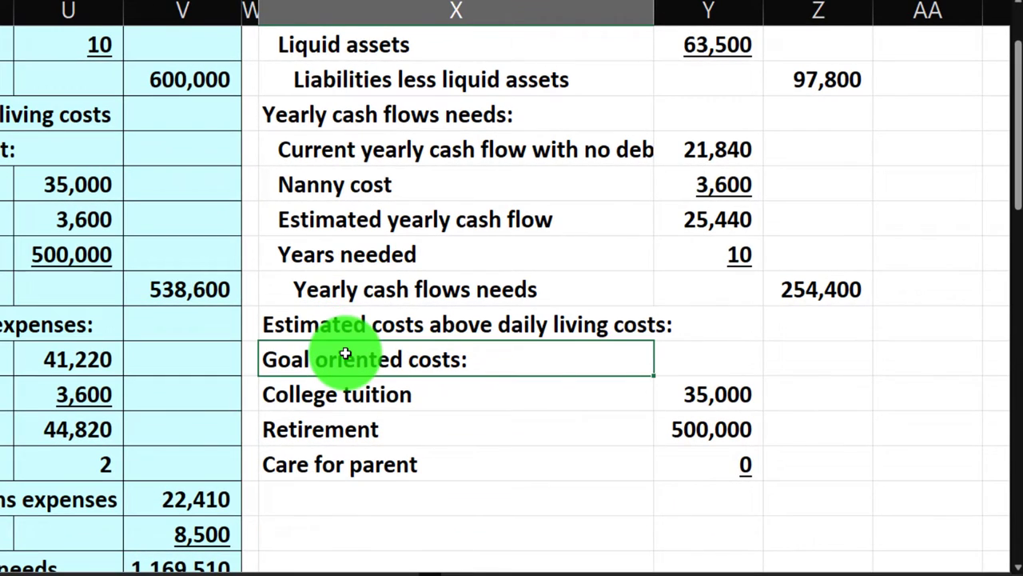
key(ctrl+c)
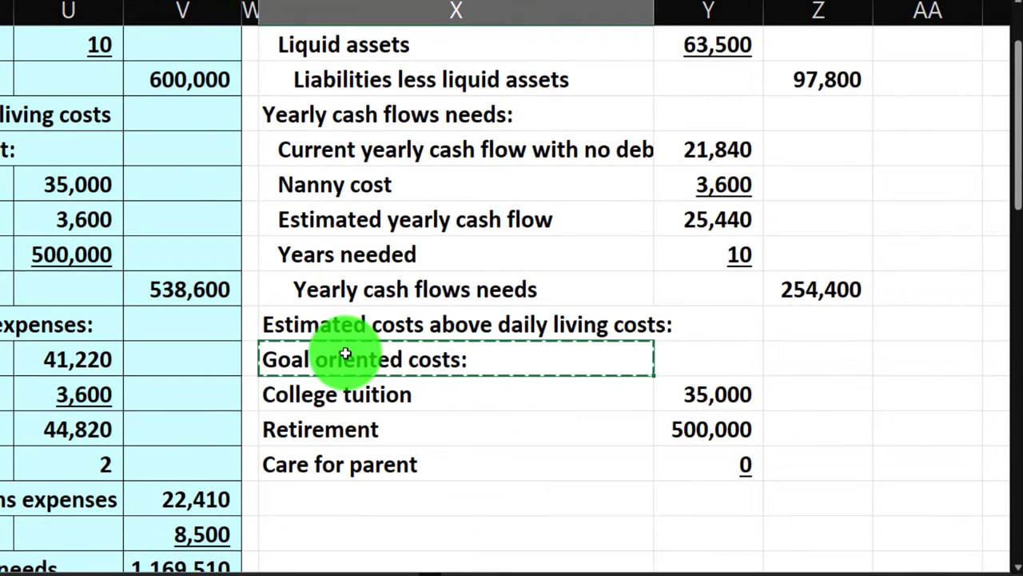
click(355, 468)
click(368, 500)
key(ctrl+v)
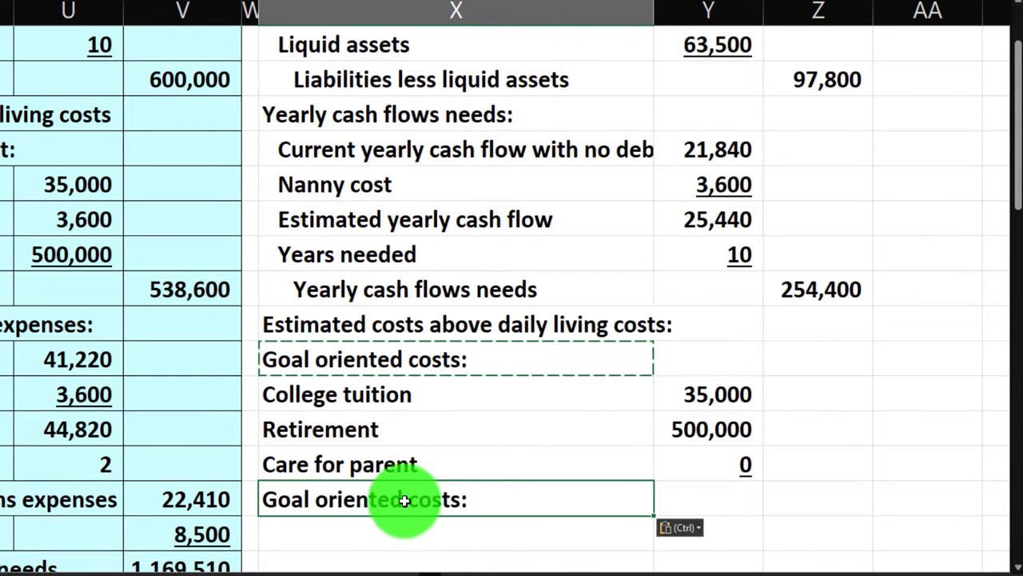
double_click(504, 495)
key(Tab)
key(Tab)
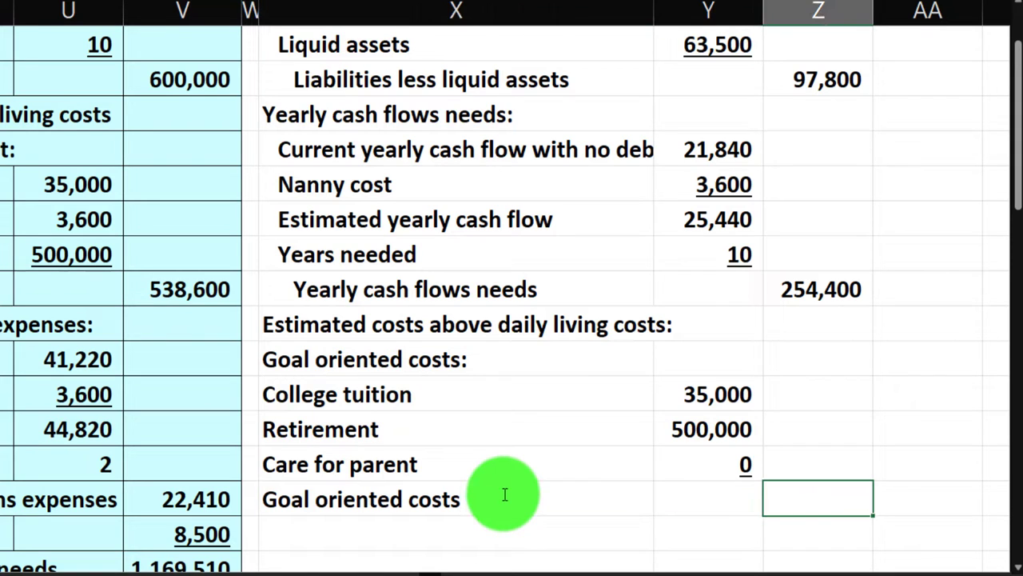
text(=sum()
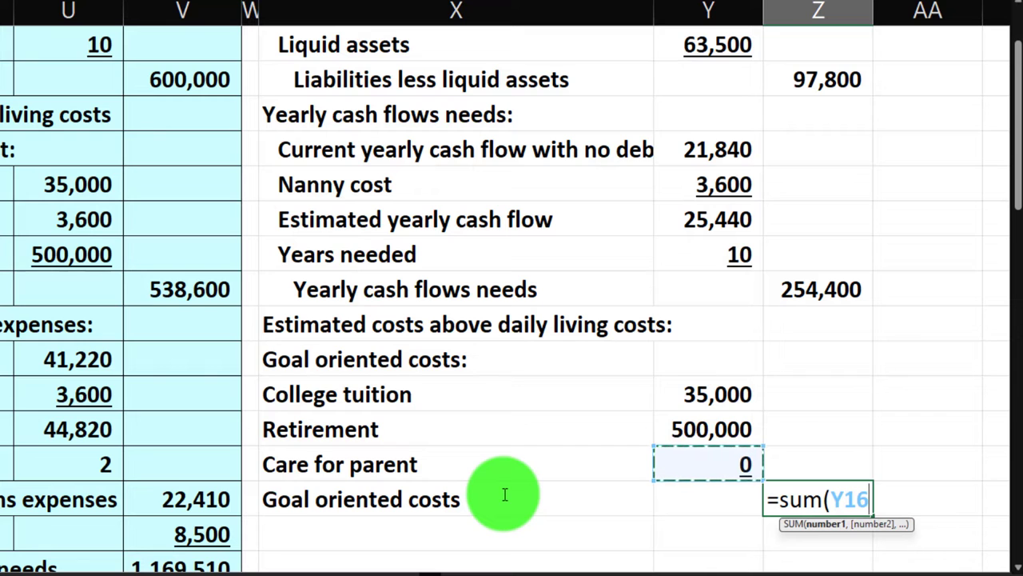
key(shift+Up)
key(shift+Up)
key(Return)
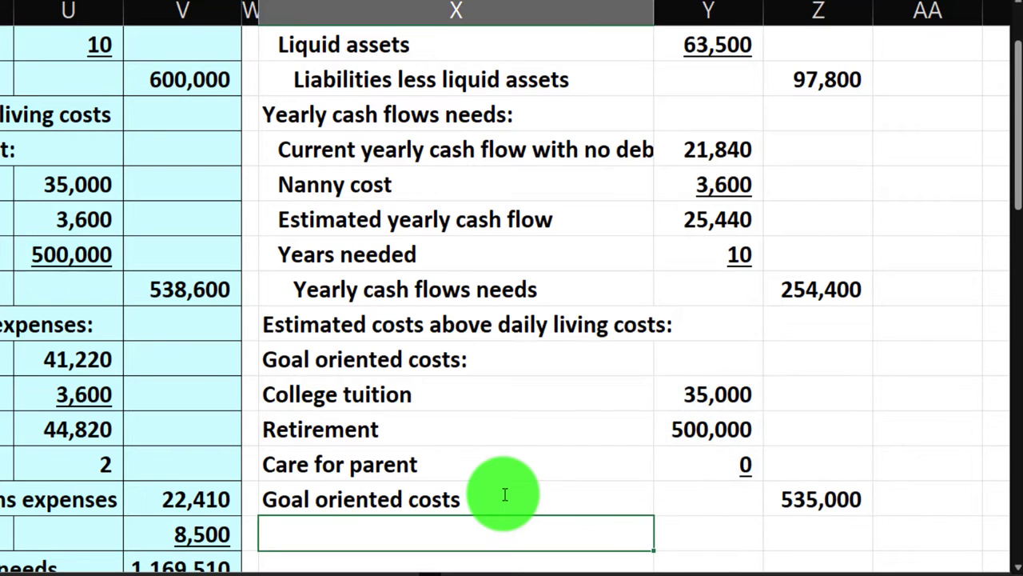
Indent the goal cost labels, and the subtotal label one extra level
drag(455, 399, 457, 498)
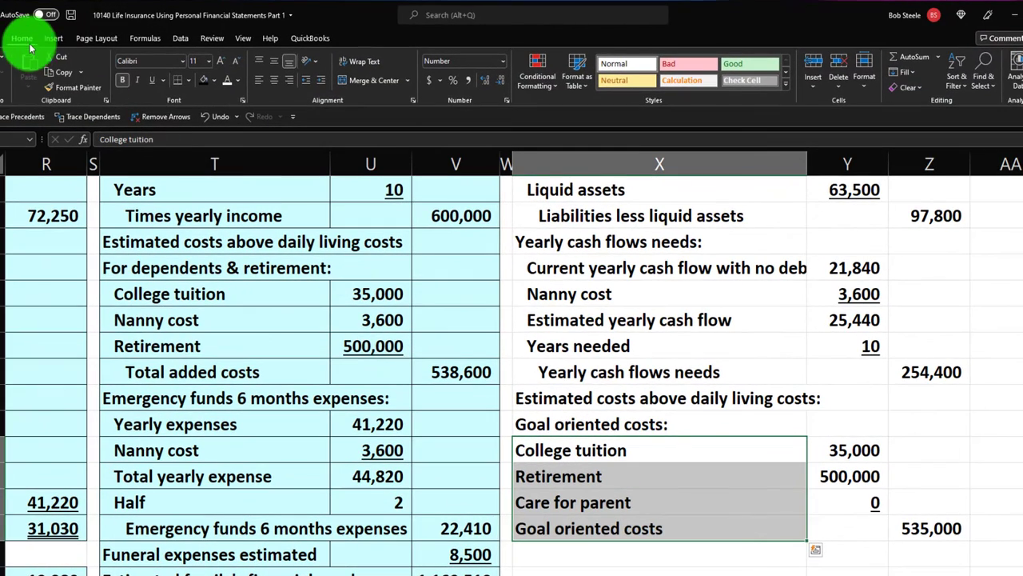
click(320, 80)
click(560, 525)
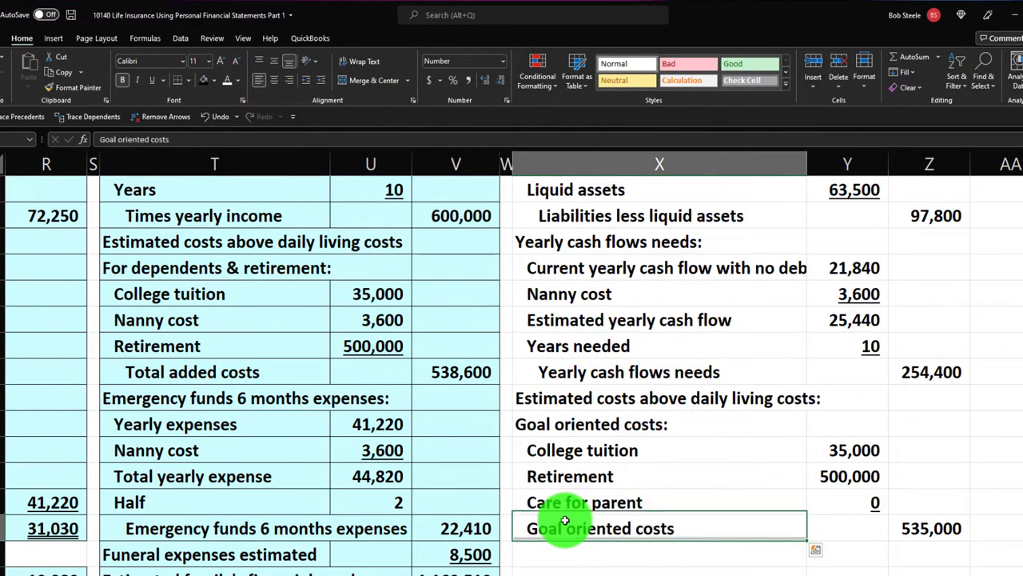
click(322, 81)
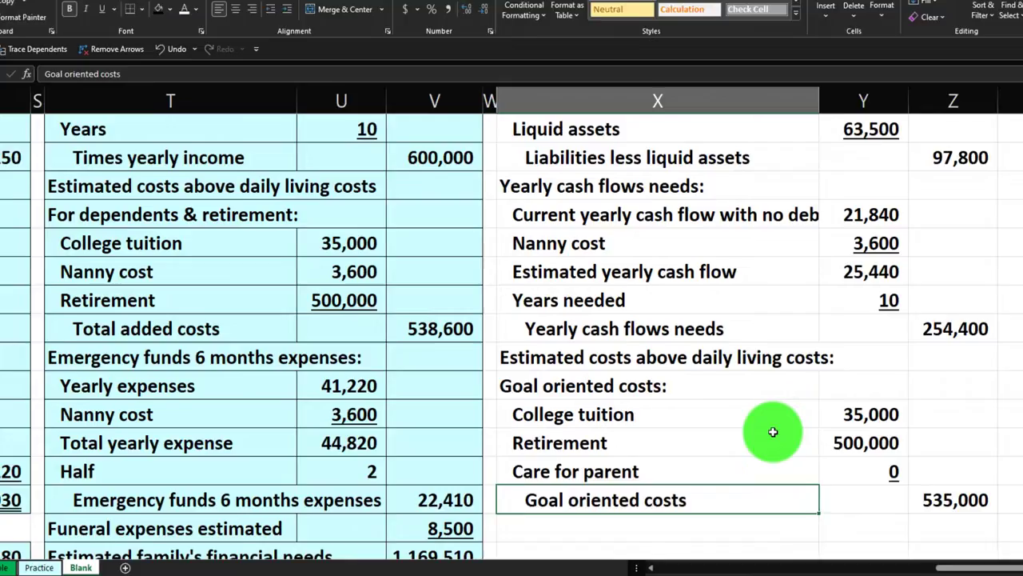
scroll(703, 450, down, 1)
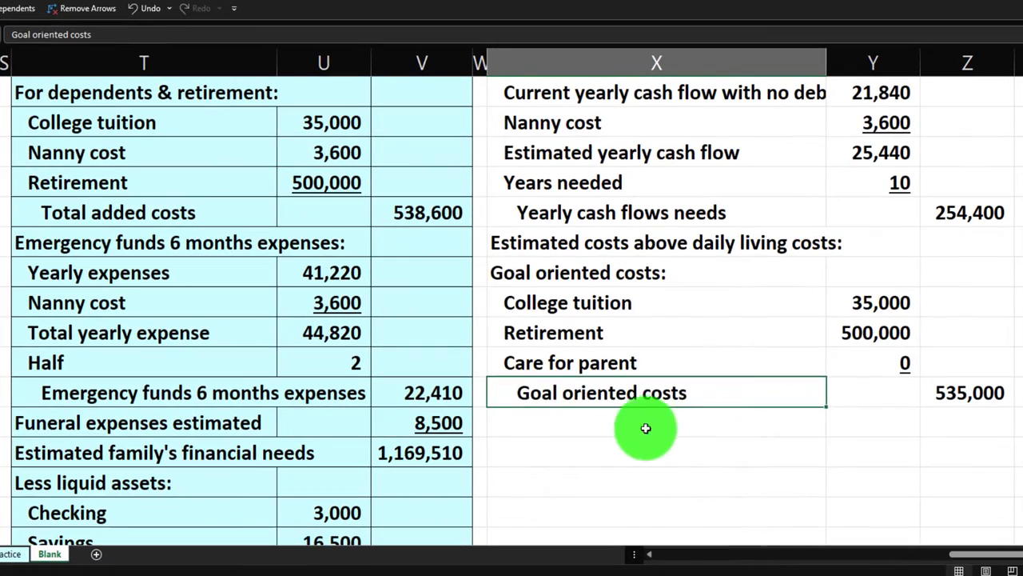
Add the 'Emergancy funds 6 months expenses:' heading and a Yearly expenses row, starting its formula
click(646, 554)
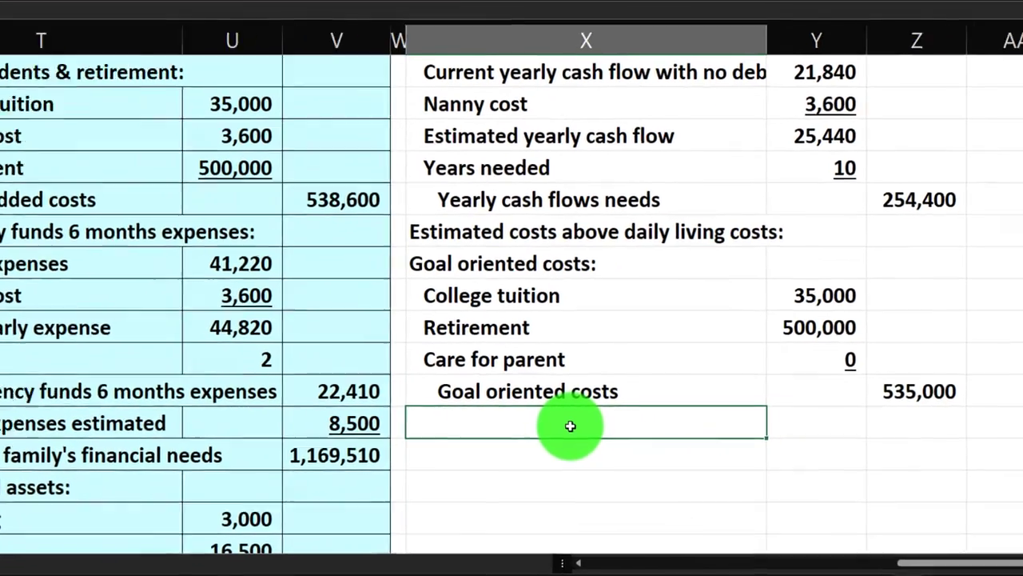
text(Emergancy)
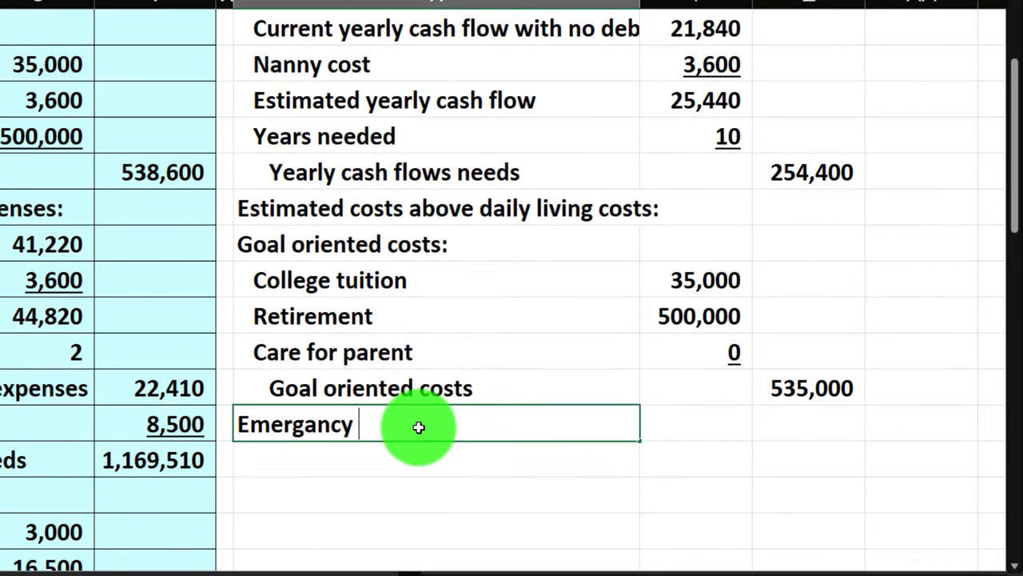
text( funds 6)
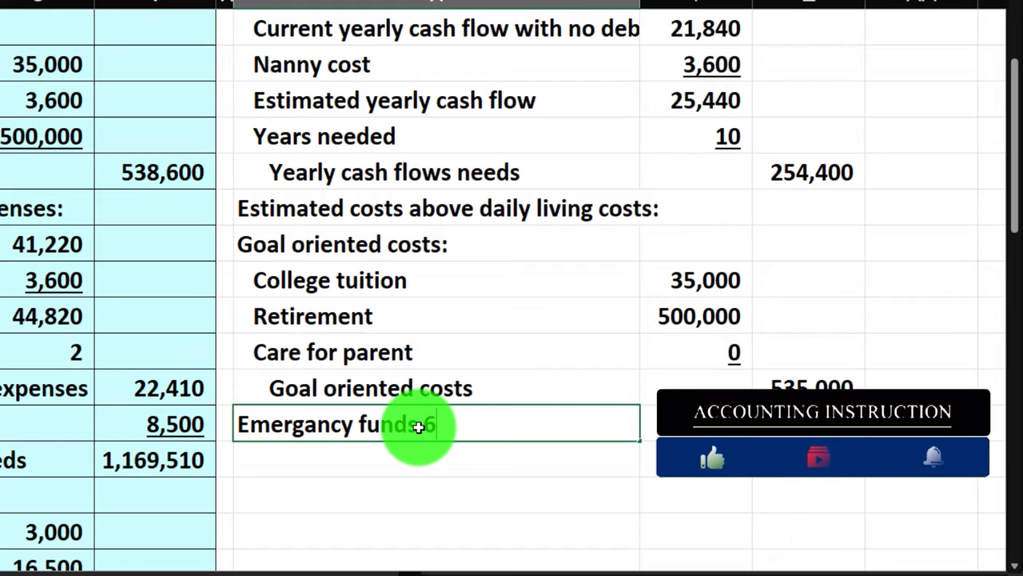
text( months expenses:)
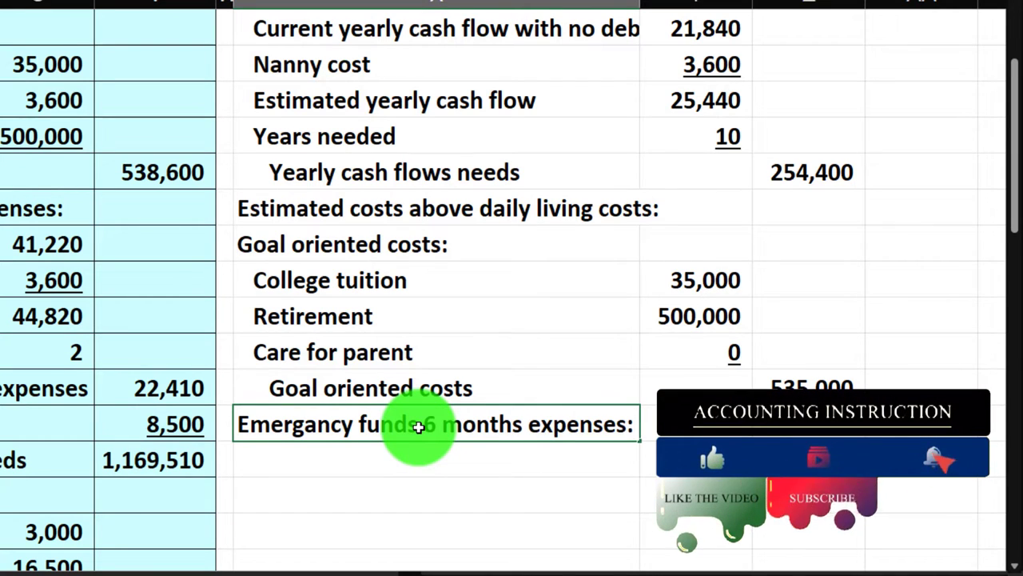
key(Return)
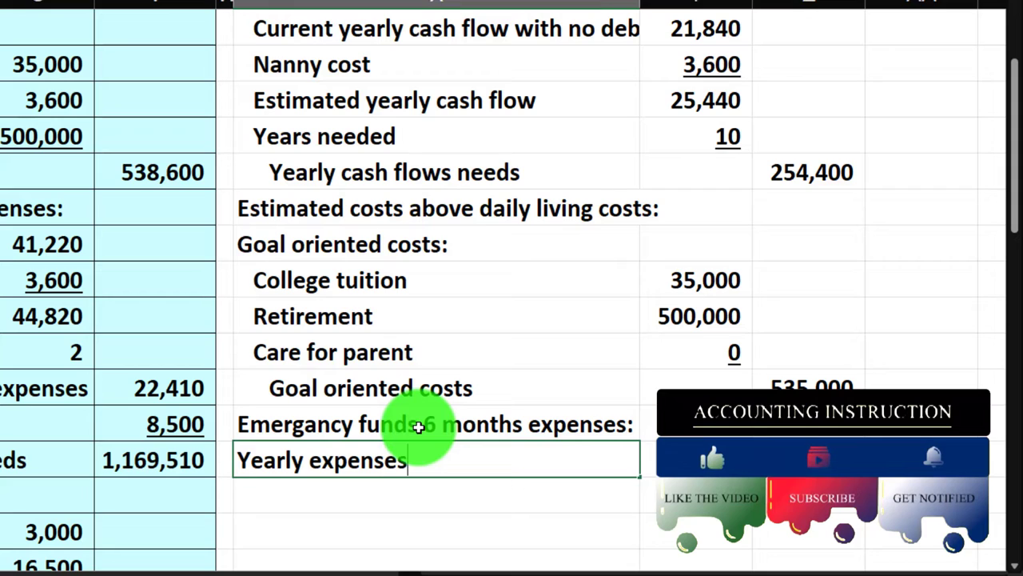
key(Tab)
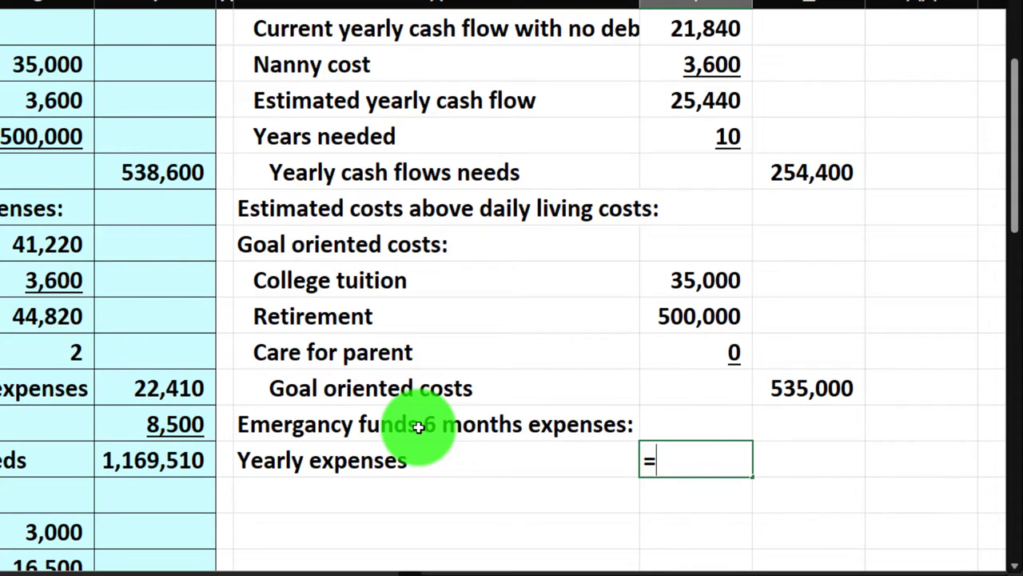
key(Up)
key(Up)
key(Up)
key(Up)
key(Up)
key(Up)
key(Up)
key(Up)
key(Up)
key(Up)
key(Up)
key(Up)
key(Up)
key(Up)
key(Up)
key(Up)
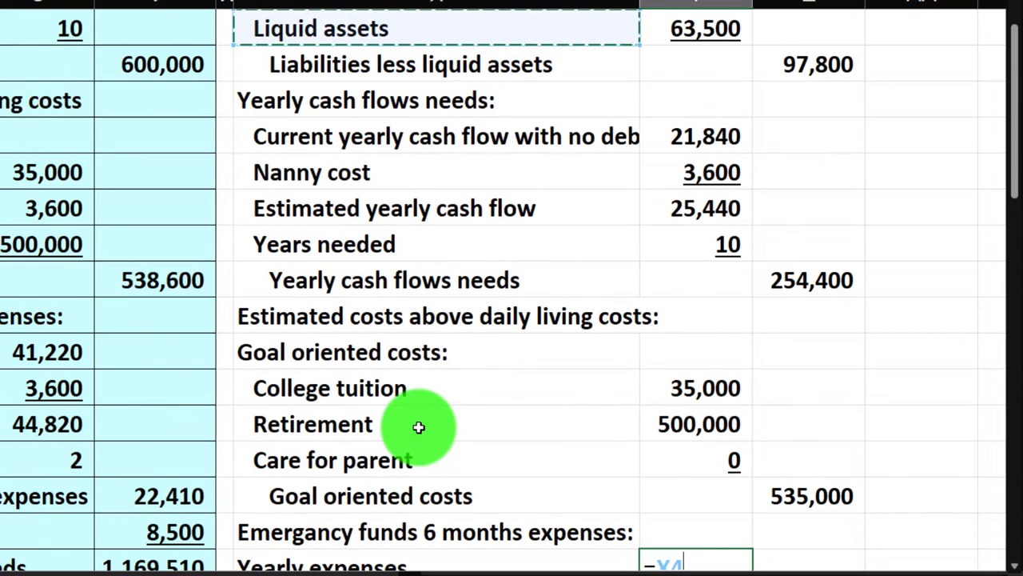